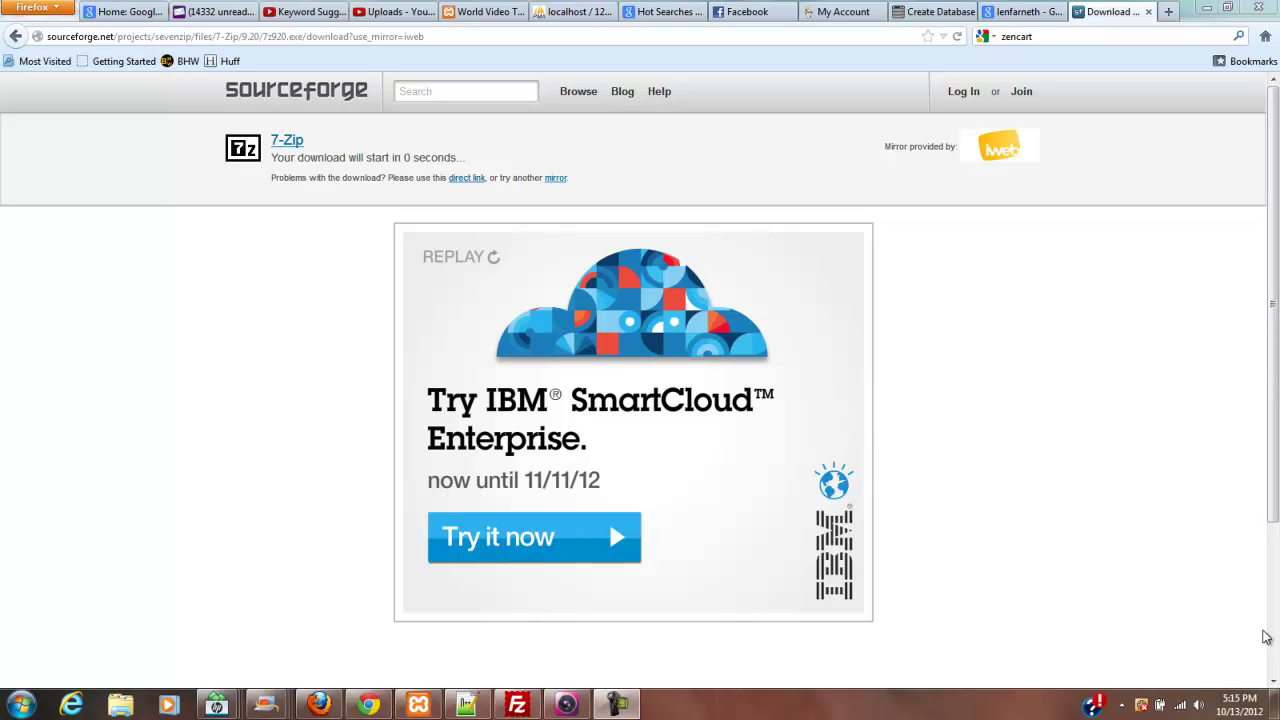
- Search Google for zencart and follow zen-cart.com's Download Now link to SourceForge
{"action": "mouse_move", "coordinate": [1273, 485]}
{"action": "left_mouse_down"}
{"action": "mouse_move", "coordinate": [1273, 508]}
{"action": "mouse_move", "coordinate": [1259, 470]}
{"action": "left_mouse_up"}
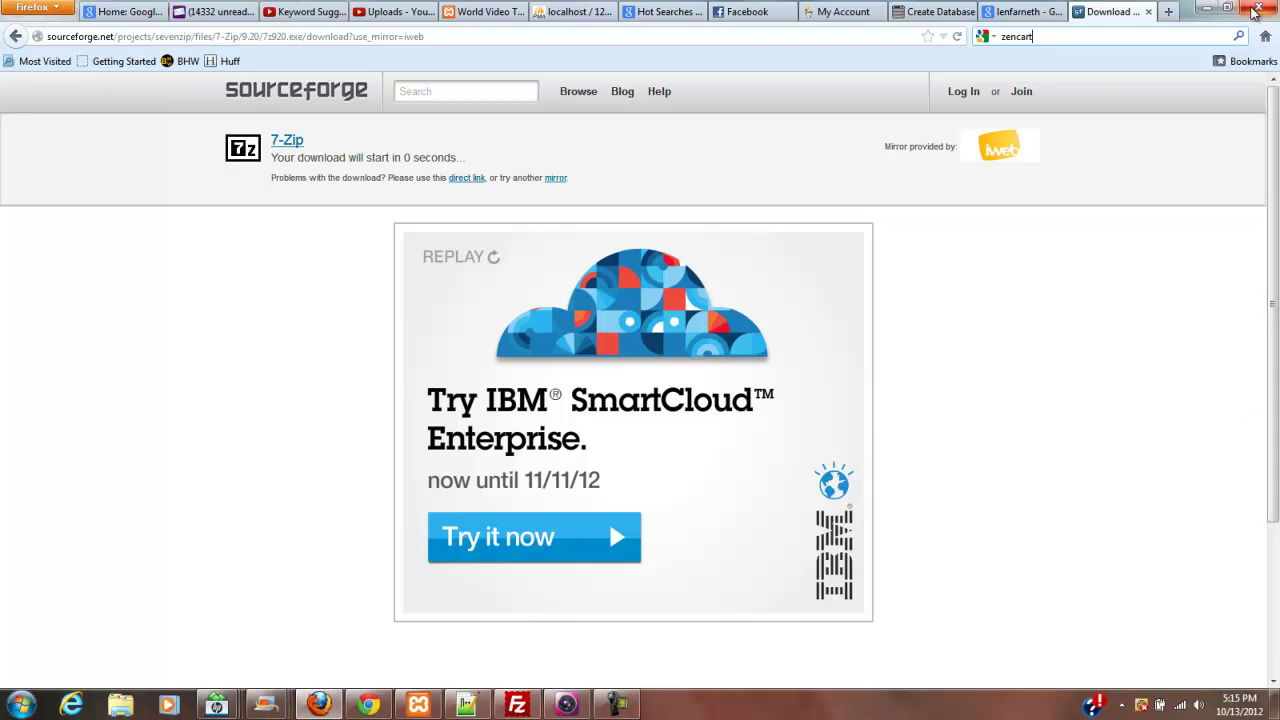
{"action": "left_click", "coordinate": [1239, 36]}
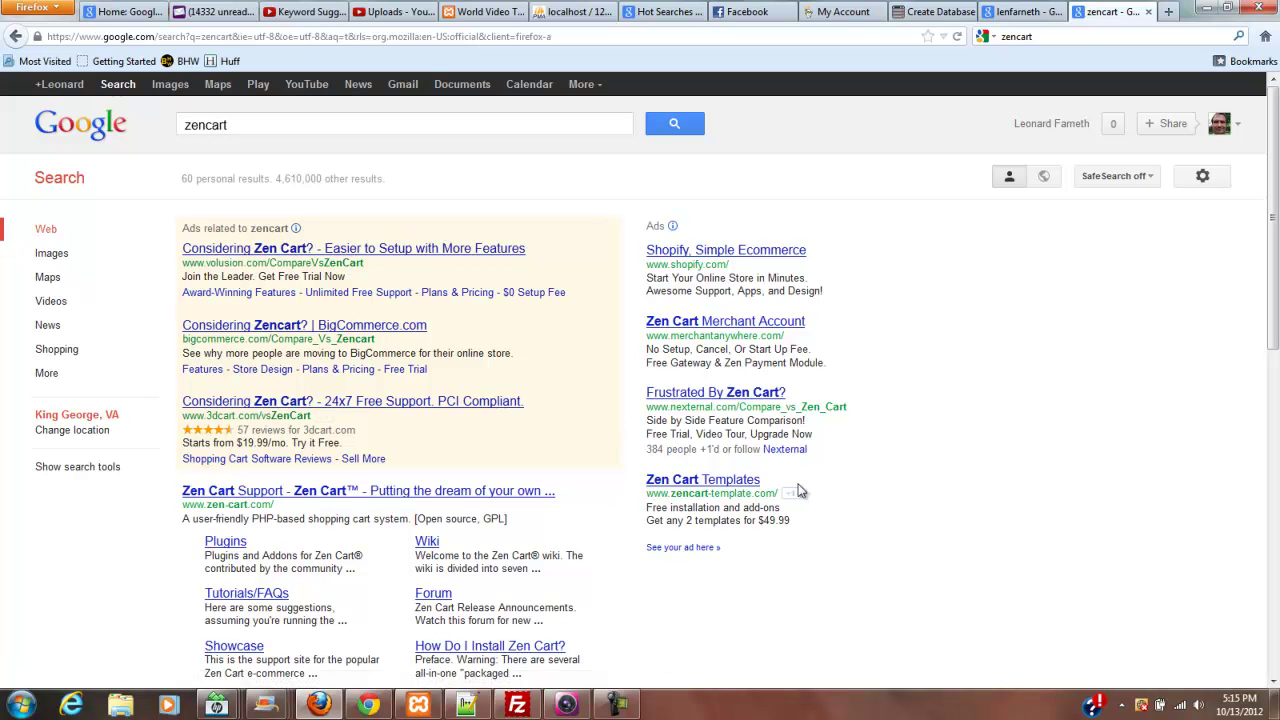
{"action": "left_click_drag", "start_coordinate": [1274, 224], "coordinate": [1250, 337]}
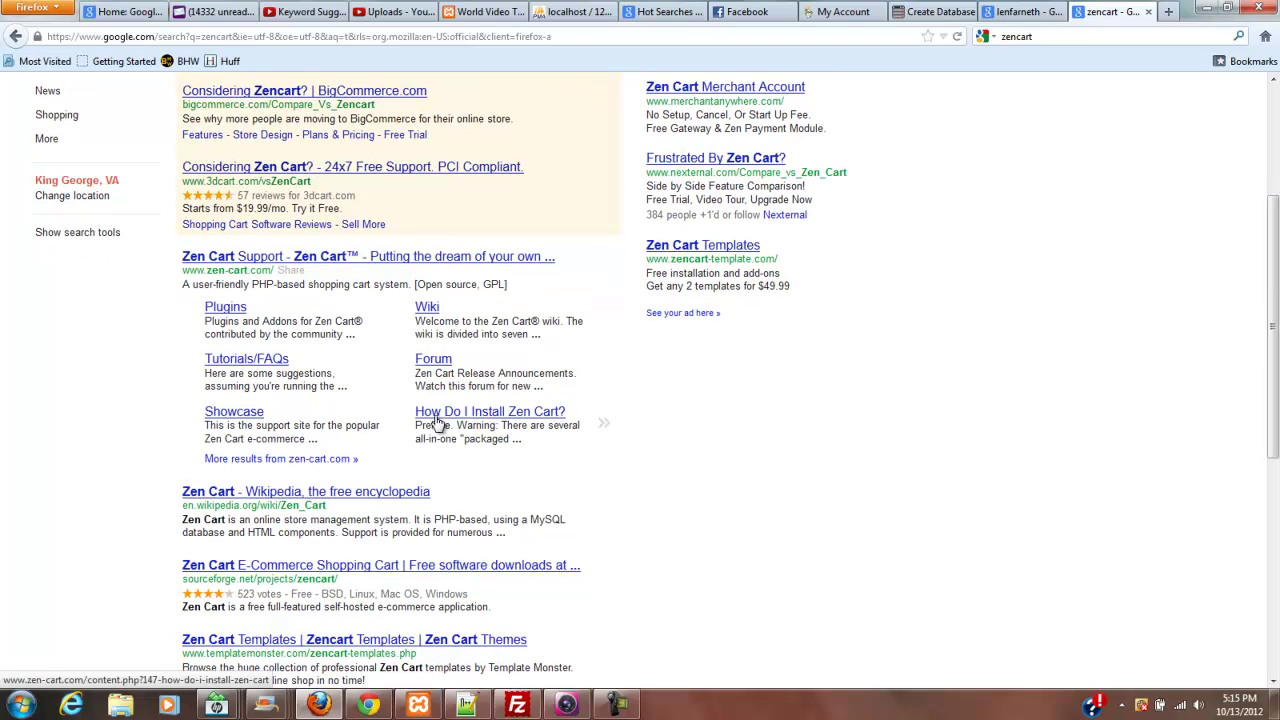
{"action": "left_click", "coordinate": [329, 259]}
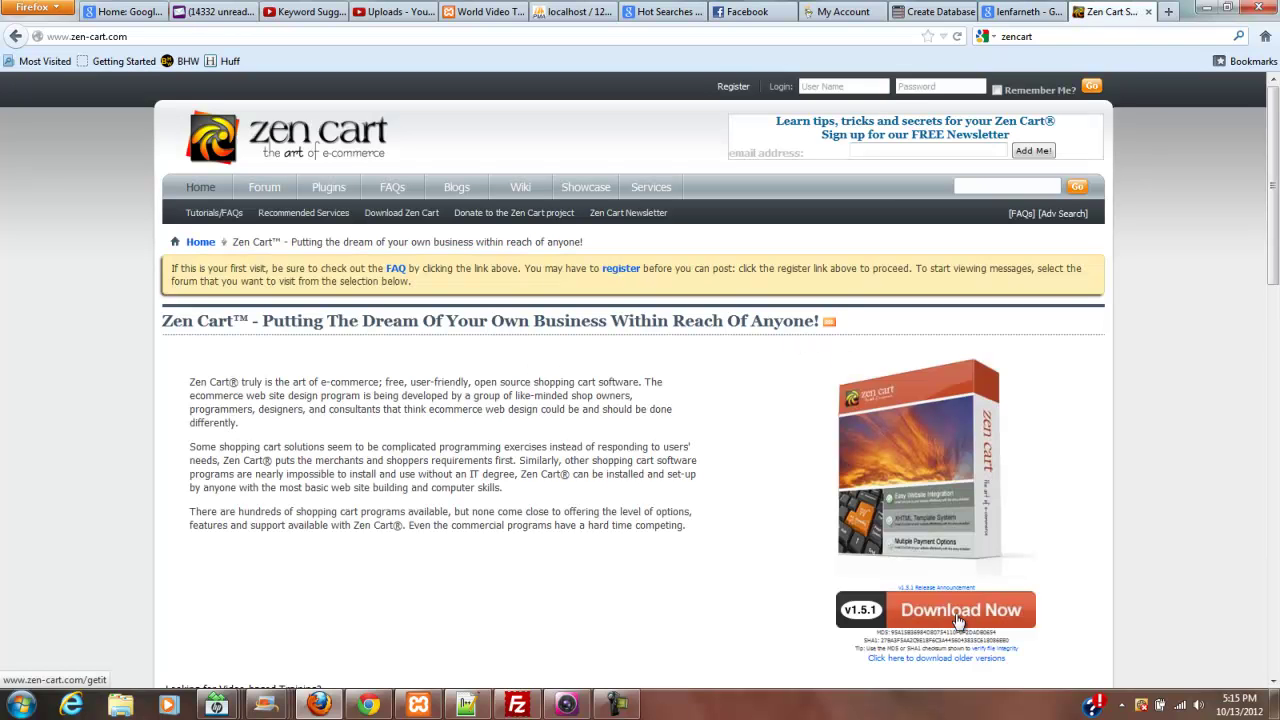
{"action": "left_click", "coordinate": [957, 620]}
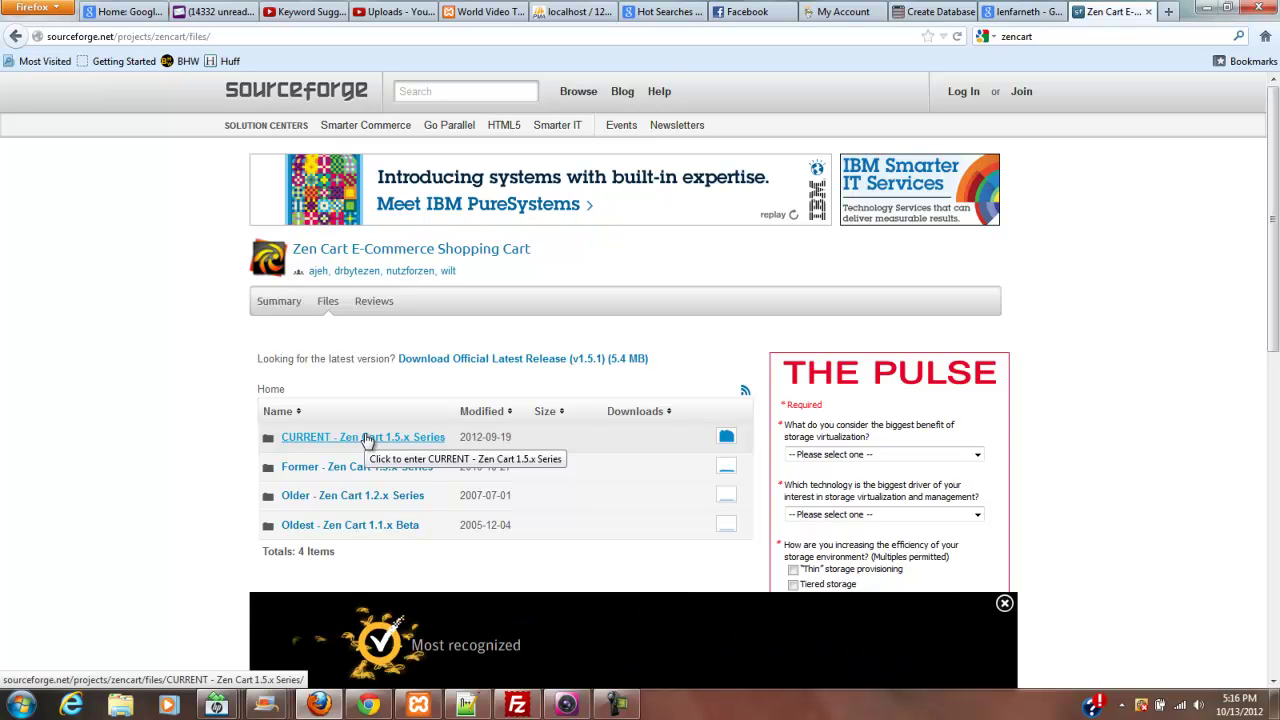
- Save zen-cart-v1.5.1-full-fileset-09182012.zip from the CURRENT 1.5.x series into C:\Temp
{"action": "left_click", "coordinate": [368, 441]}
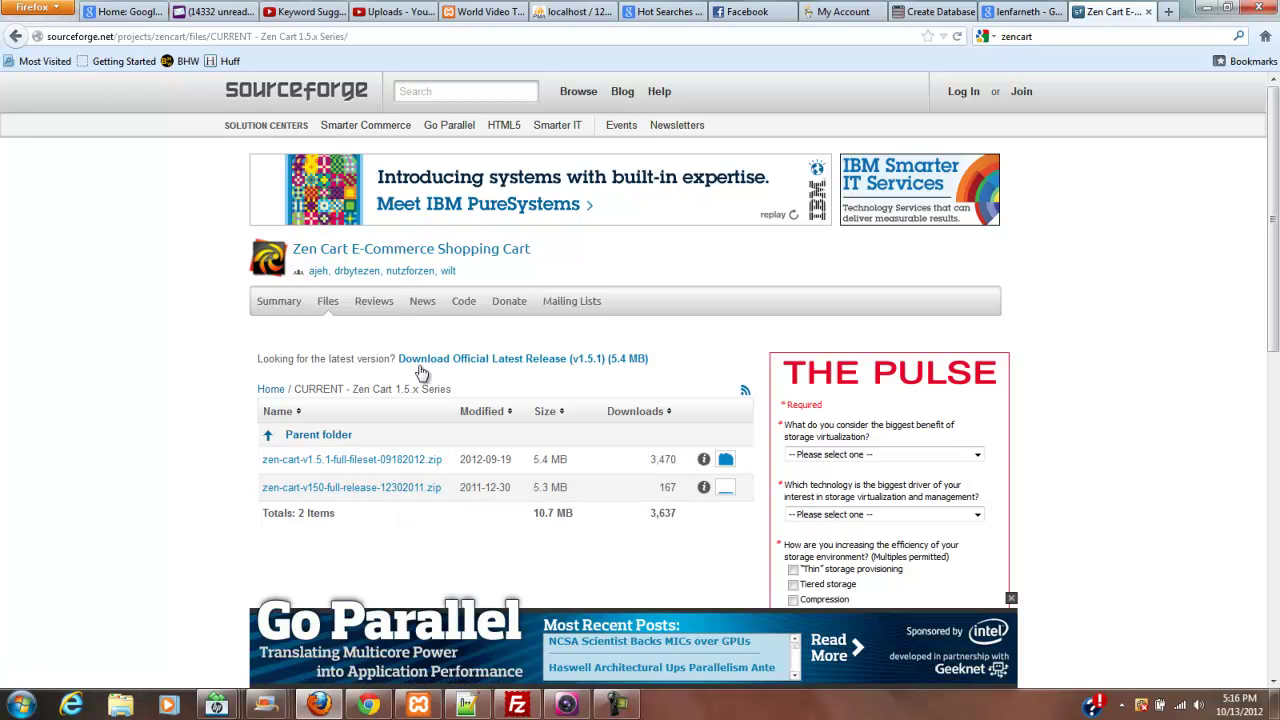
{"action": "left_click", "coordinate": [519, 359]}
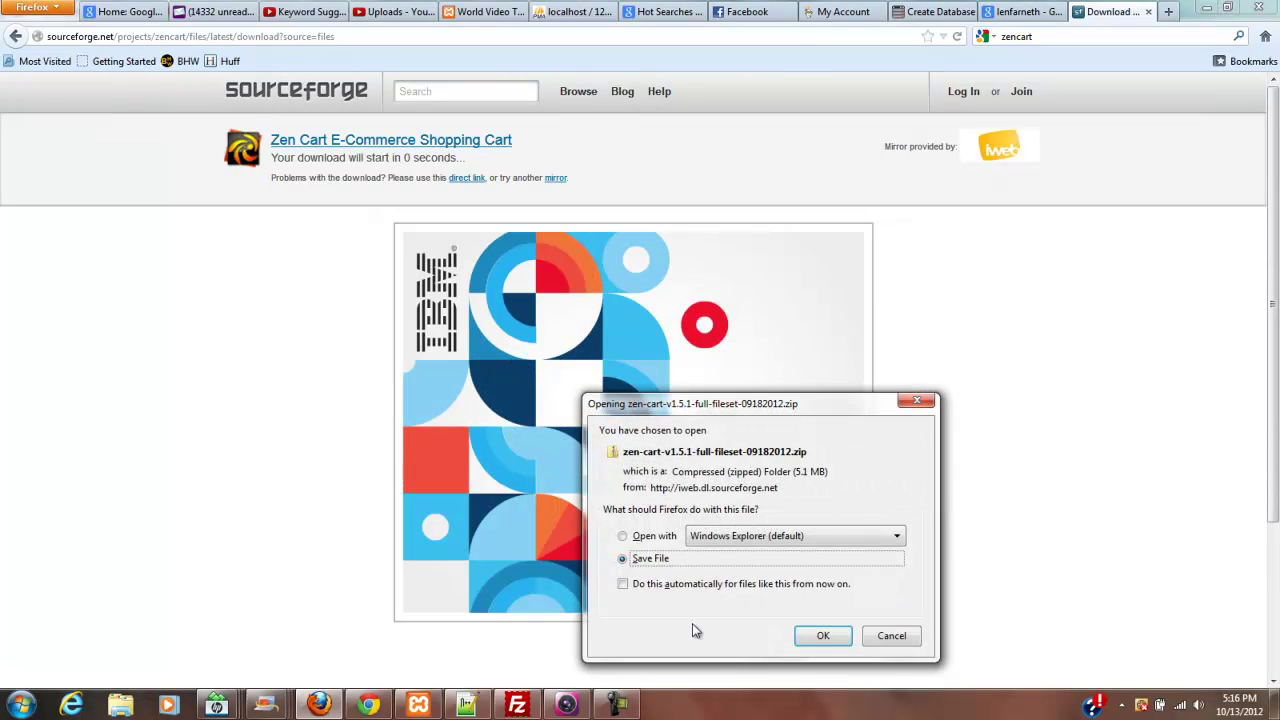
{"action": "left_click", "coordinate": [824, 637]}
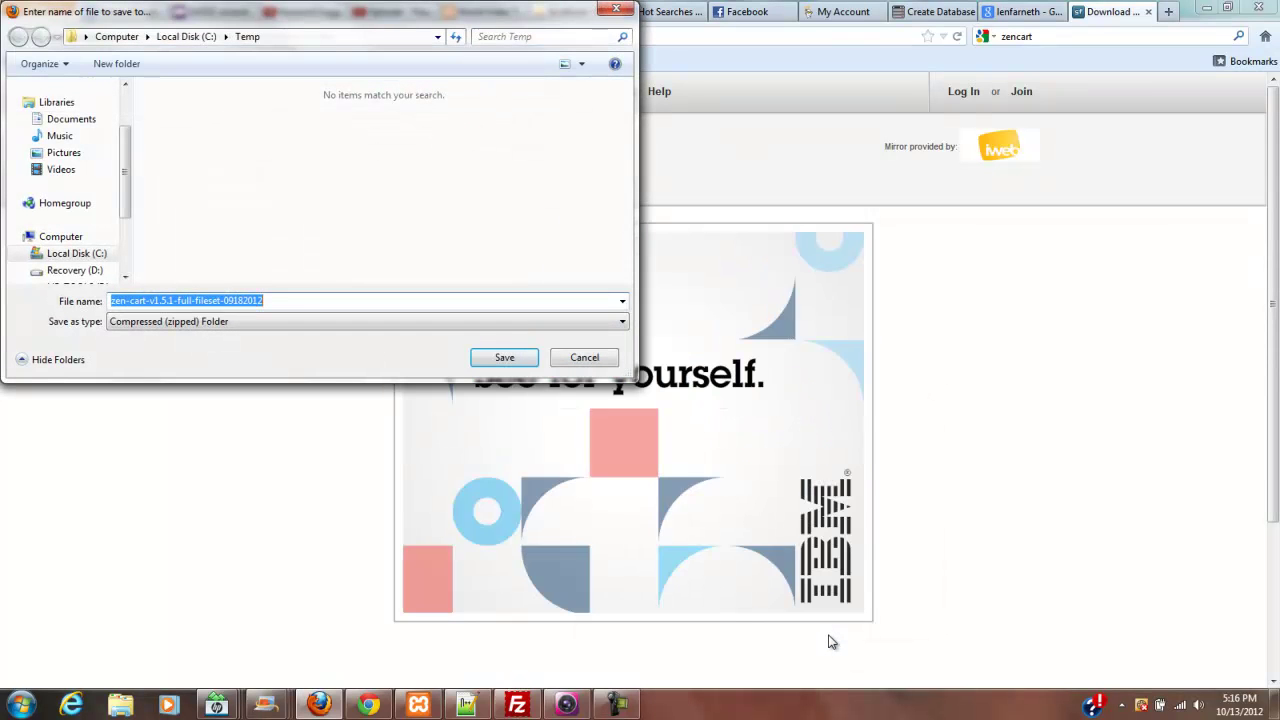
{"action": "left_click", "coordinate": [504, 357]}
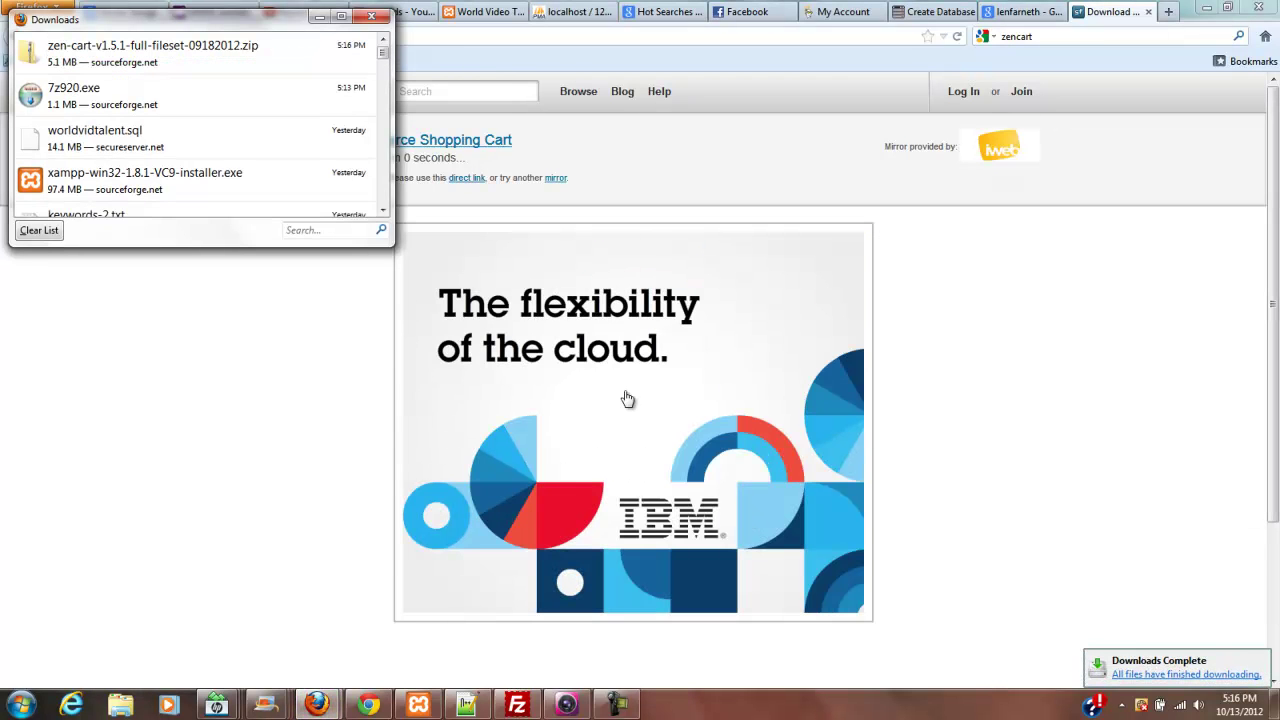
- Extract the downloaded zip into C:\Temp\zen-cart-v1.5.1-full-fileset-09182012-a
{"action": "right_click", "coordinate": [133, 50]}
{"action": "left_click", "coordinate": [177, 75]}
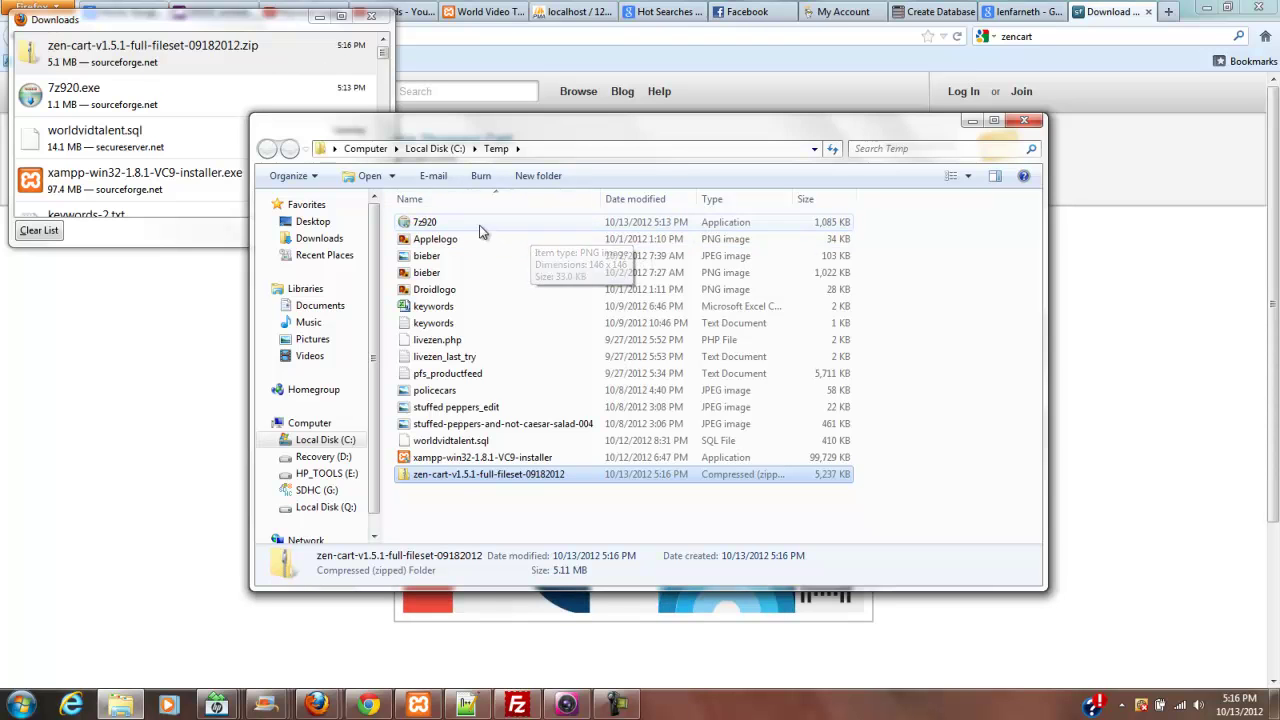
{"action": "right_click", "coordinate": [592, 474]}
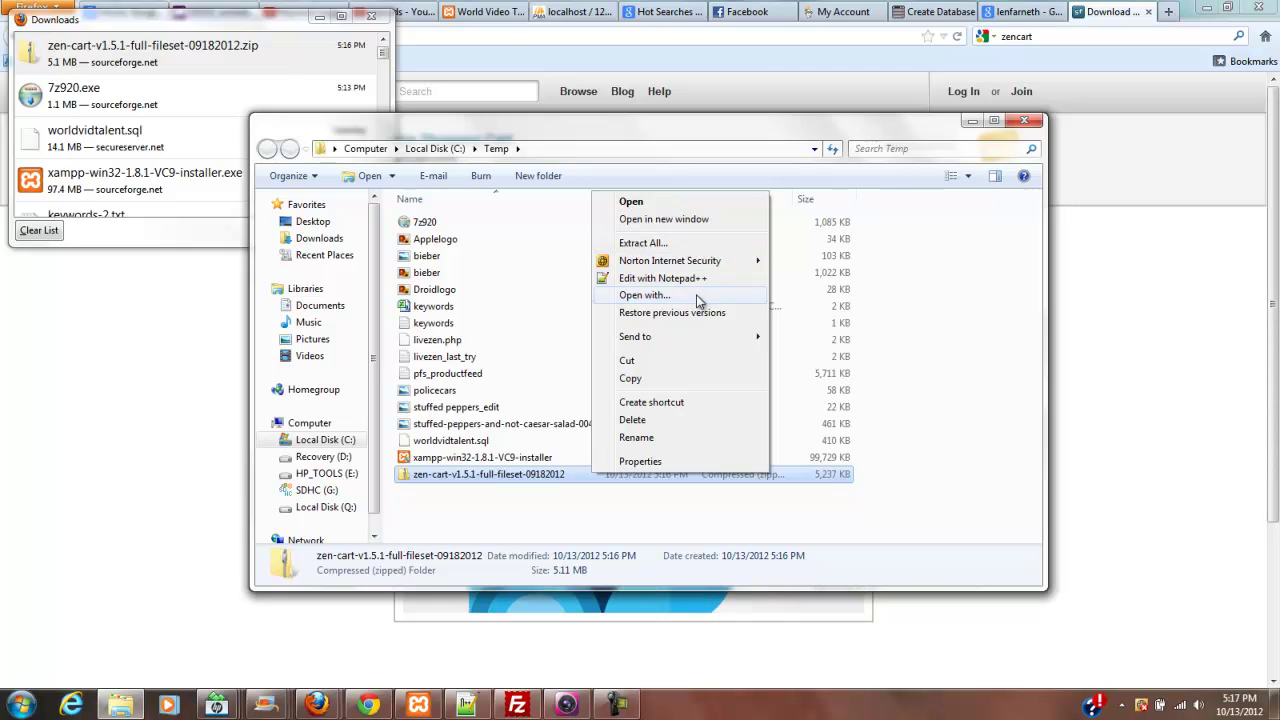
{"action": "left_click", "coordinate": [681, 242]}
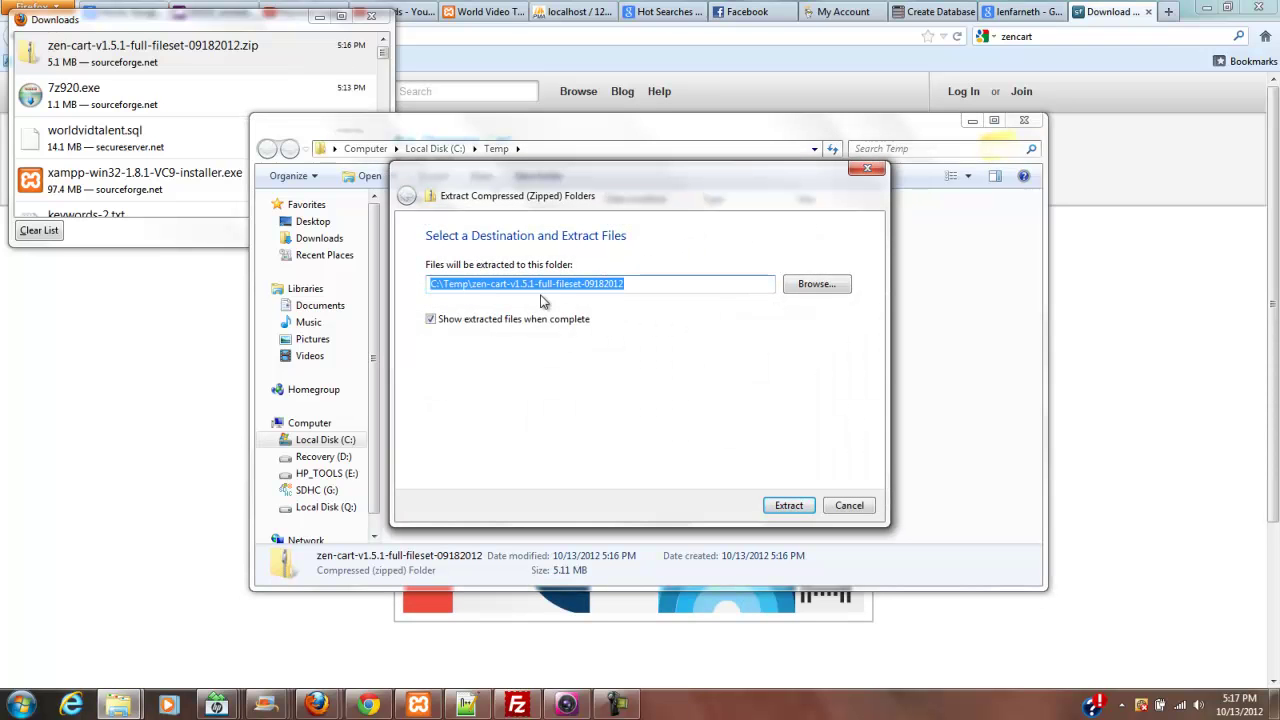
{"action": "left_click", "coordinate": [629, 284]}
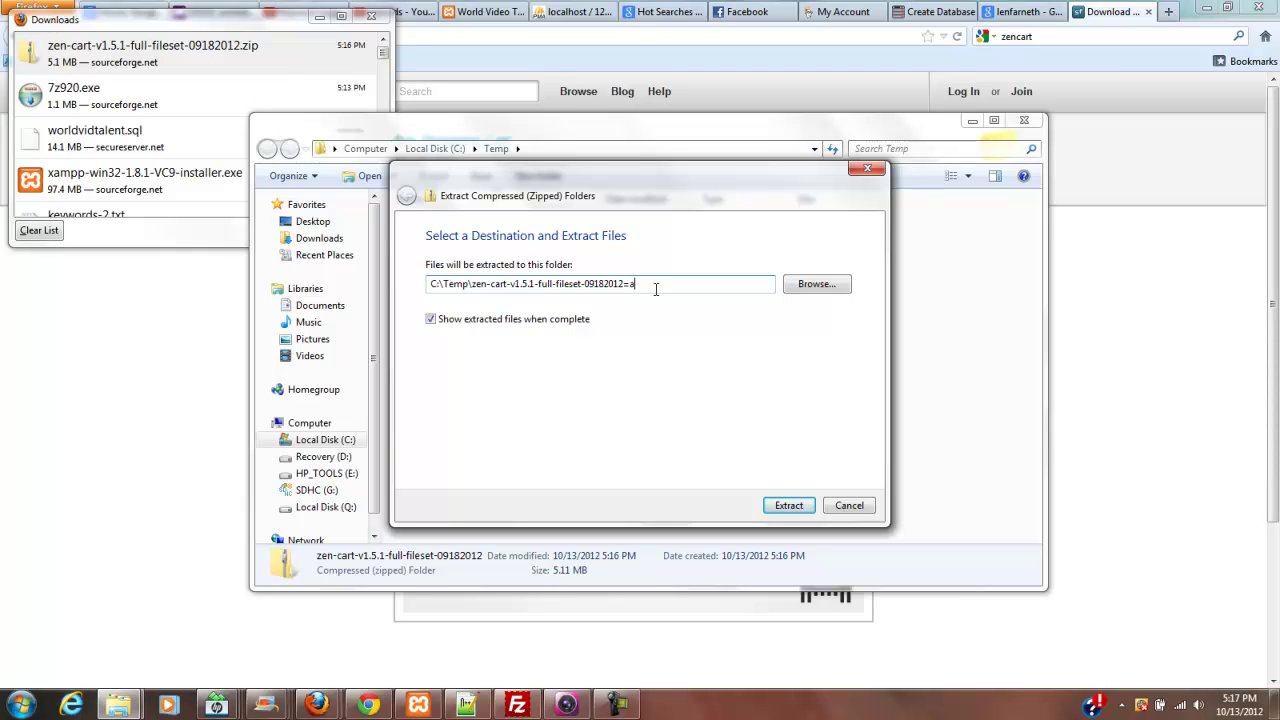
{"action": "key", "text": "BackSpace"}
{"action": "key", "text": "BackSpace"}
{"action": "type", "text": "-"}
{"action": "left_click", "coordinate": [800, 507]}
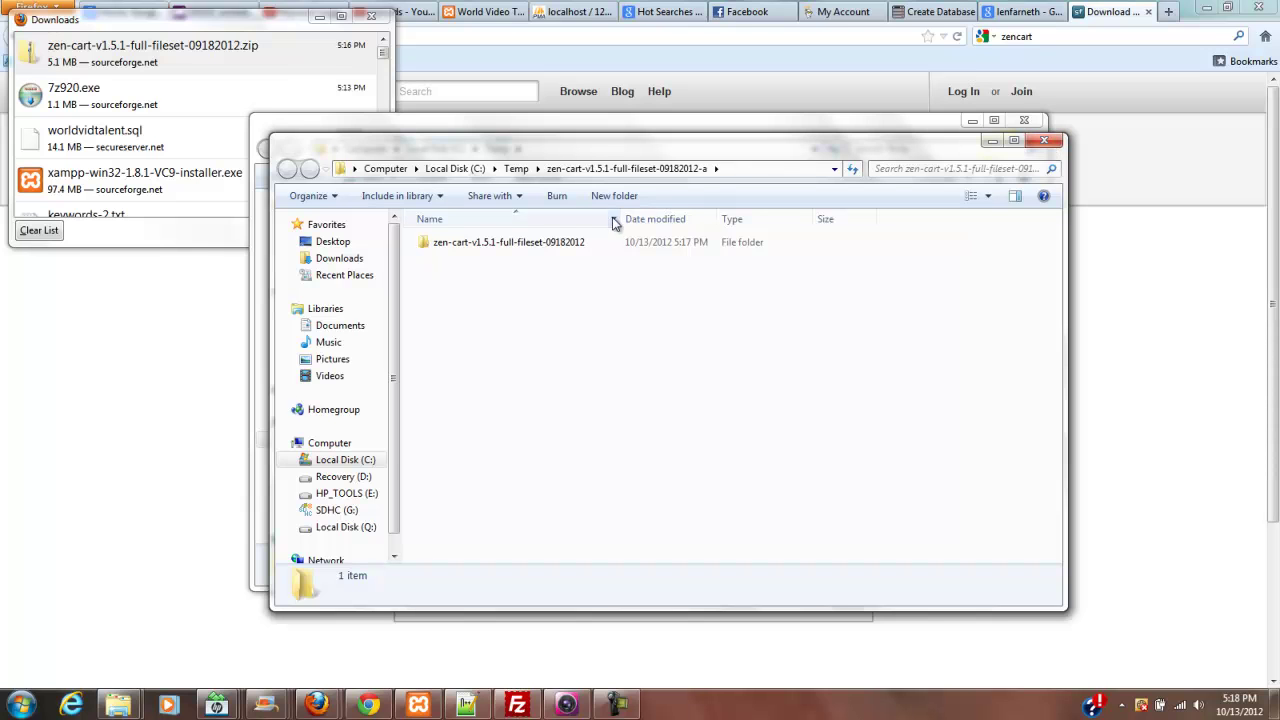
- Browse into the extracted zen-cart-v1.5.1-full-fileset-09182012 folder to check its files
{"action": "left_click", "coordinate": [592, 170]}
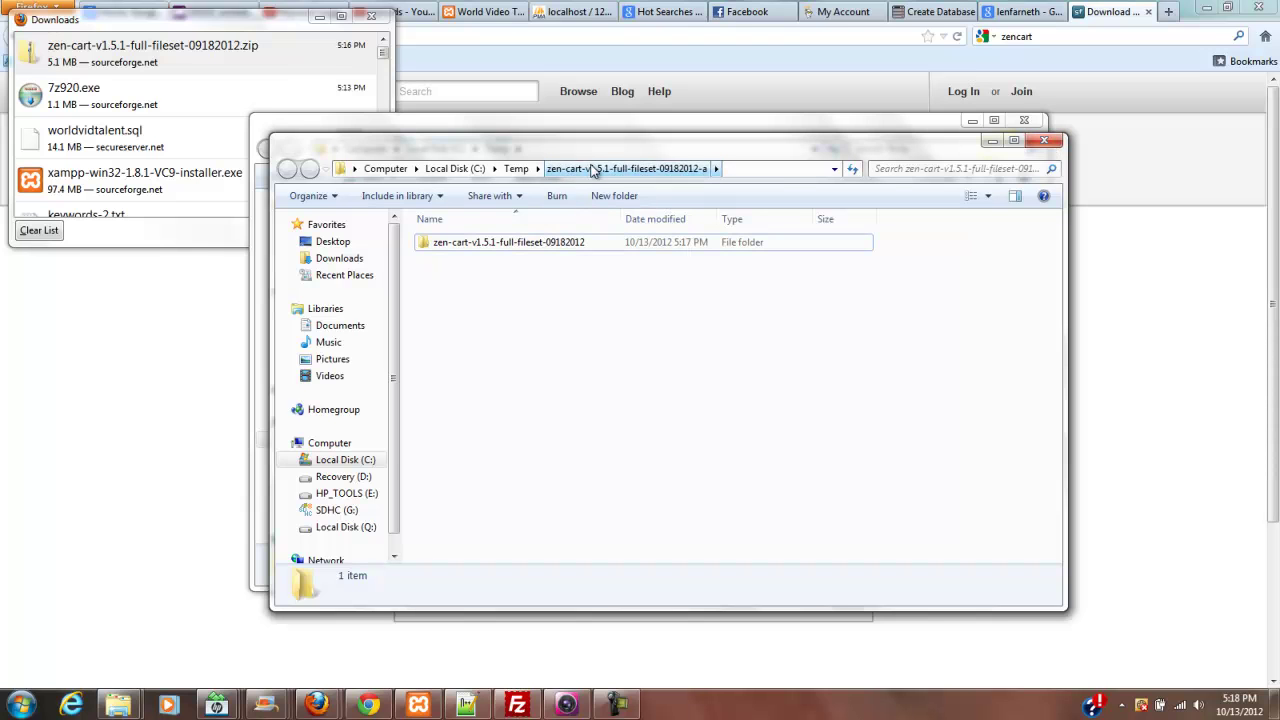
{"action": "left_click", "coordinate": [516, 169]}
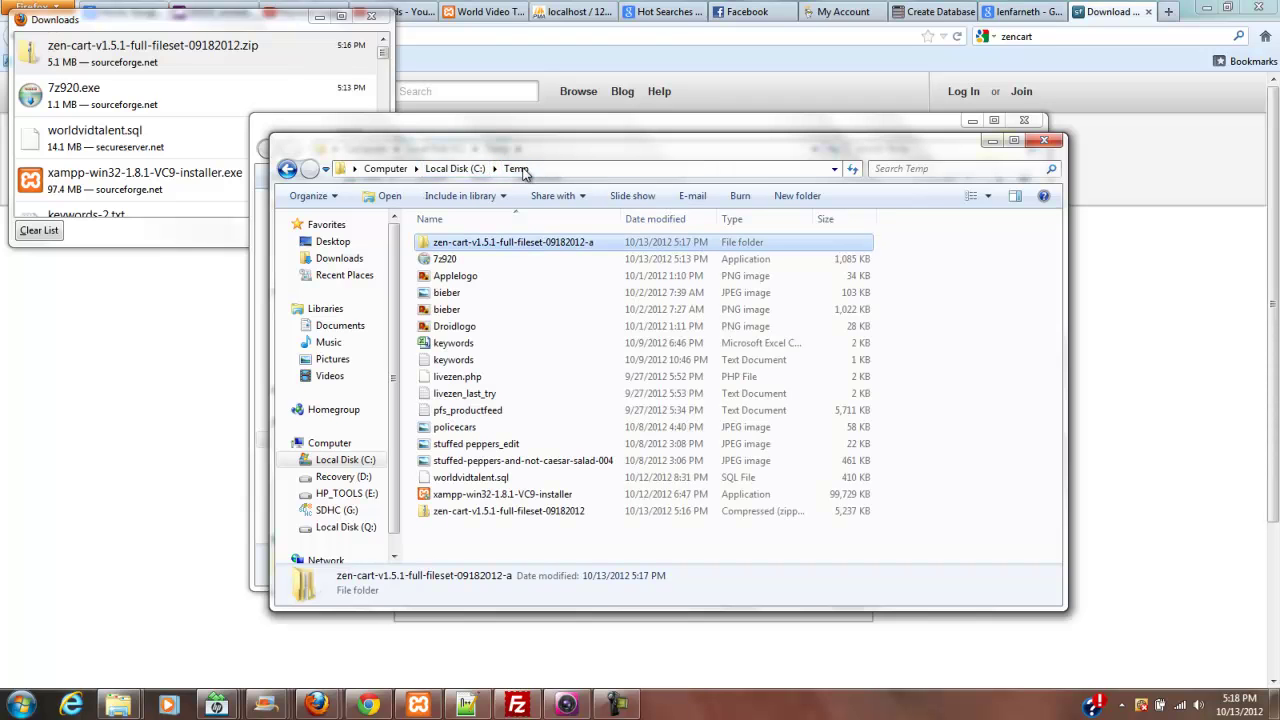
{"action": "right_click", "coordinate": [527, 247]}
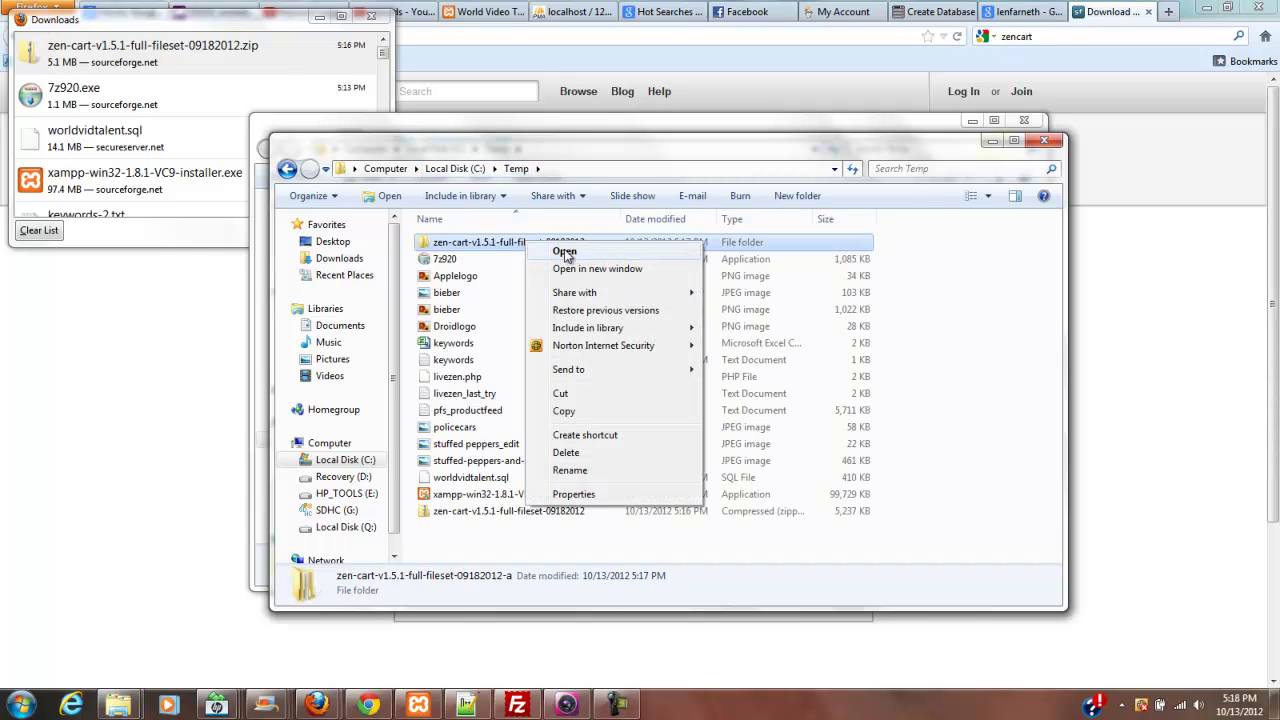
{"action": "left_click", "coordinate": [564, 251]}
{"action": "double_click", "coordinate": [505, 249]}
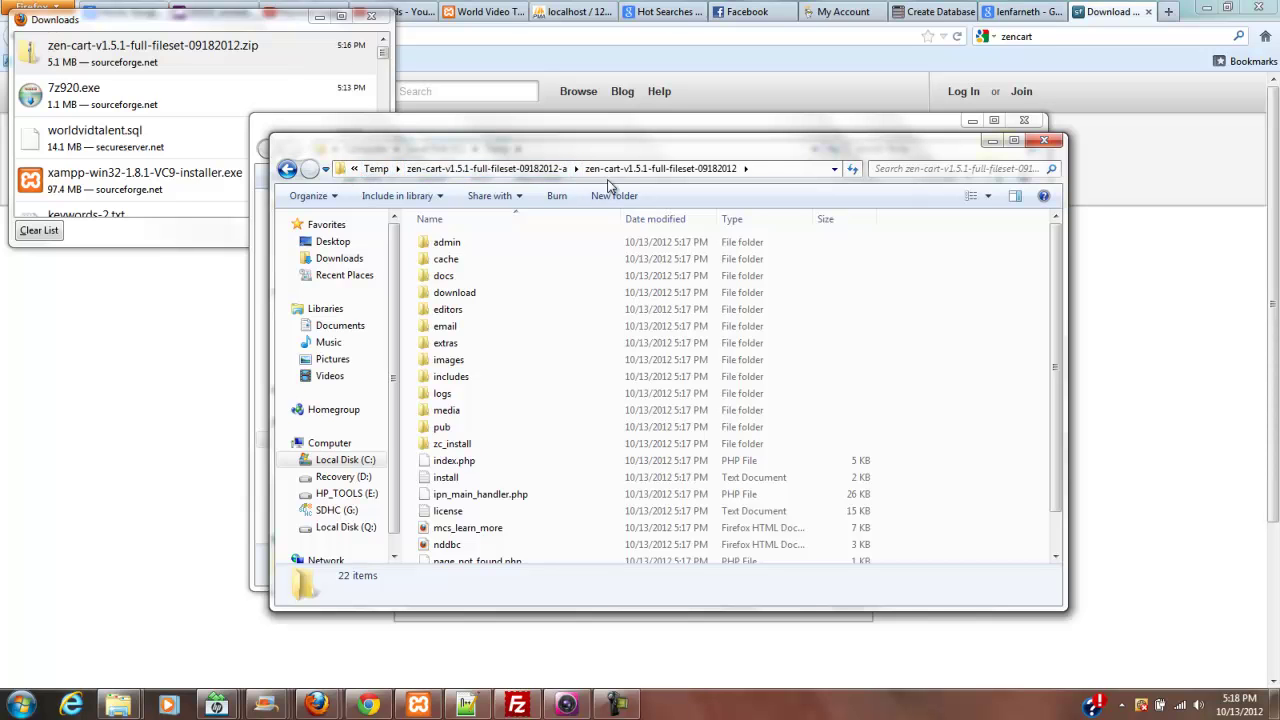
- Close both Explorer windows and the Firefox downloads list
{"action": "left_click", "coordinate": [1044, 140]}
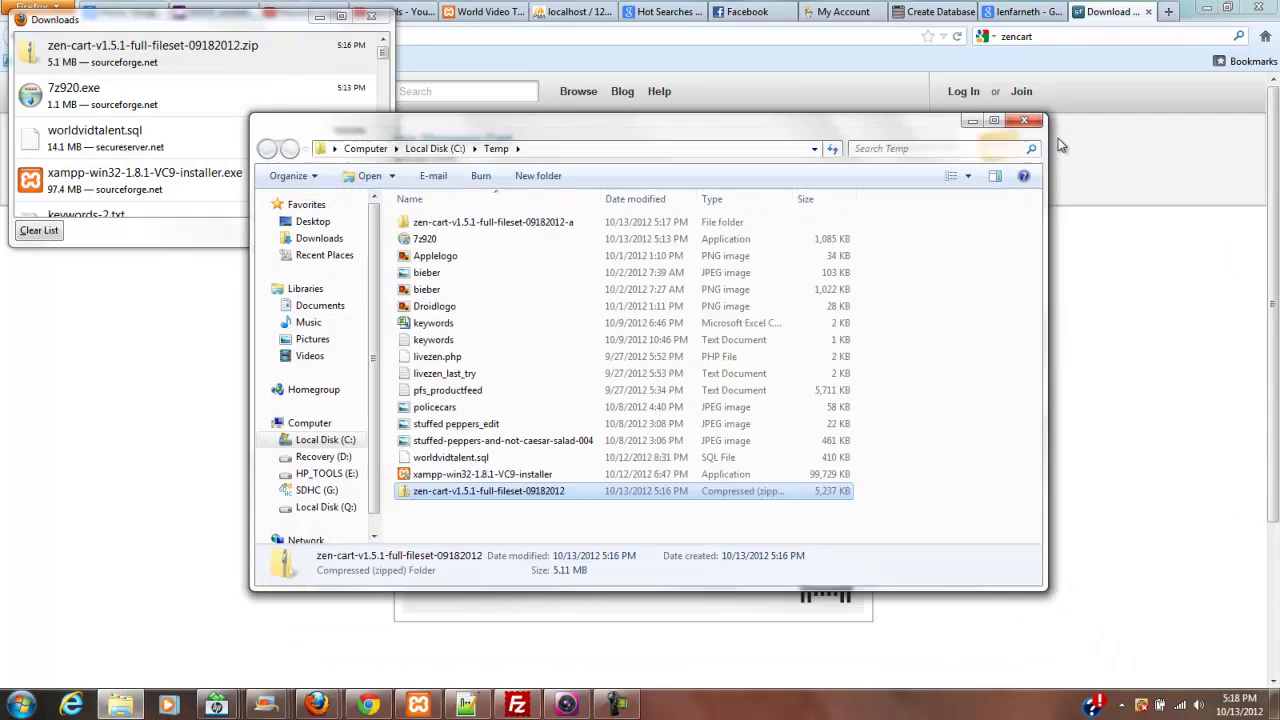
{"action": "left_click", "coordinate": [1036, 122]}
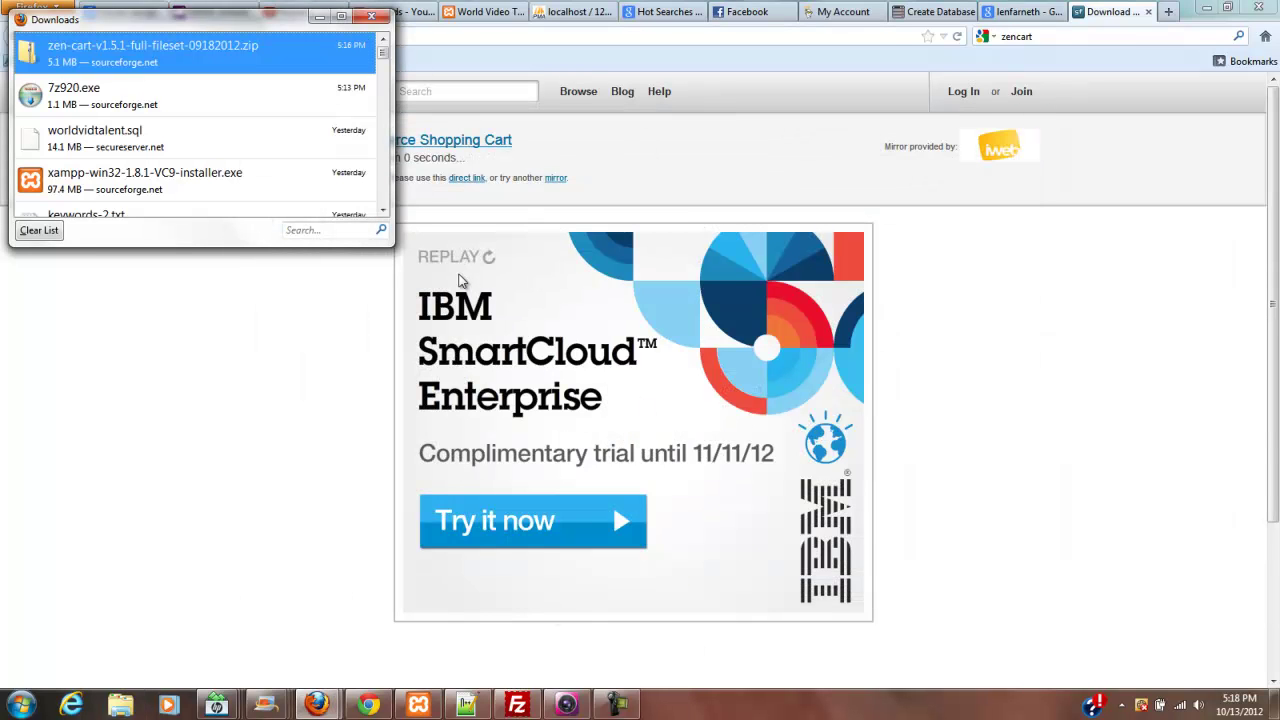
{"action": "left_click", "coordinate": [372, 17]}
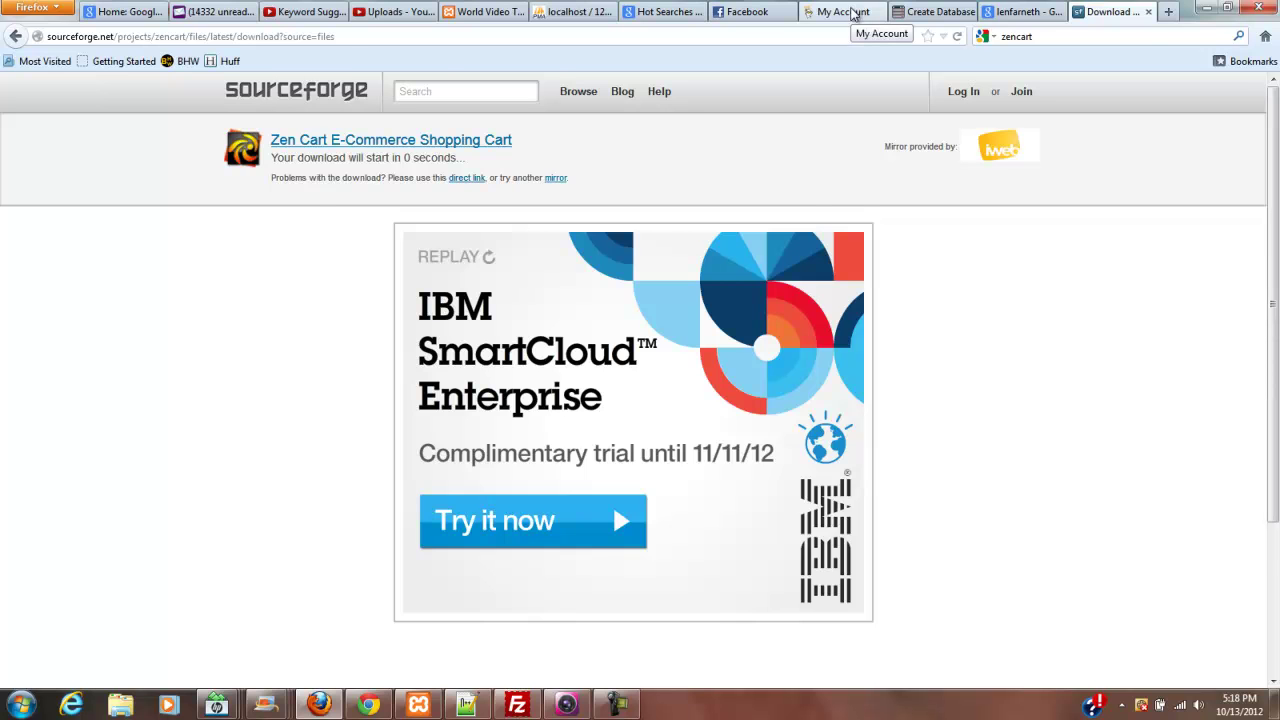
- Fill in the Create Database form with user name lensgoodieszen and the database password twice
{"action": "left_click", "coordinate": [852, 12]}
{"action": "left_click", "coordinate": [940, 12]}
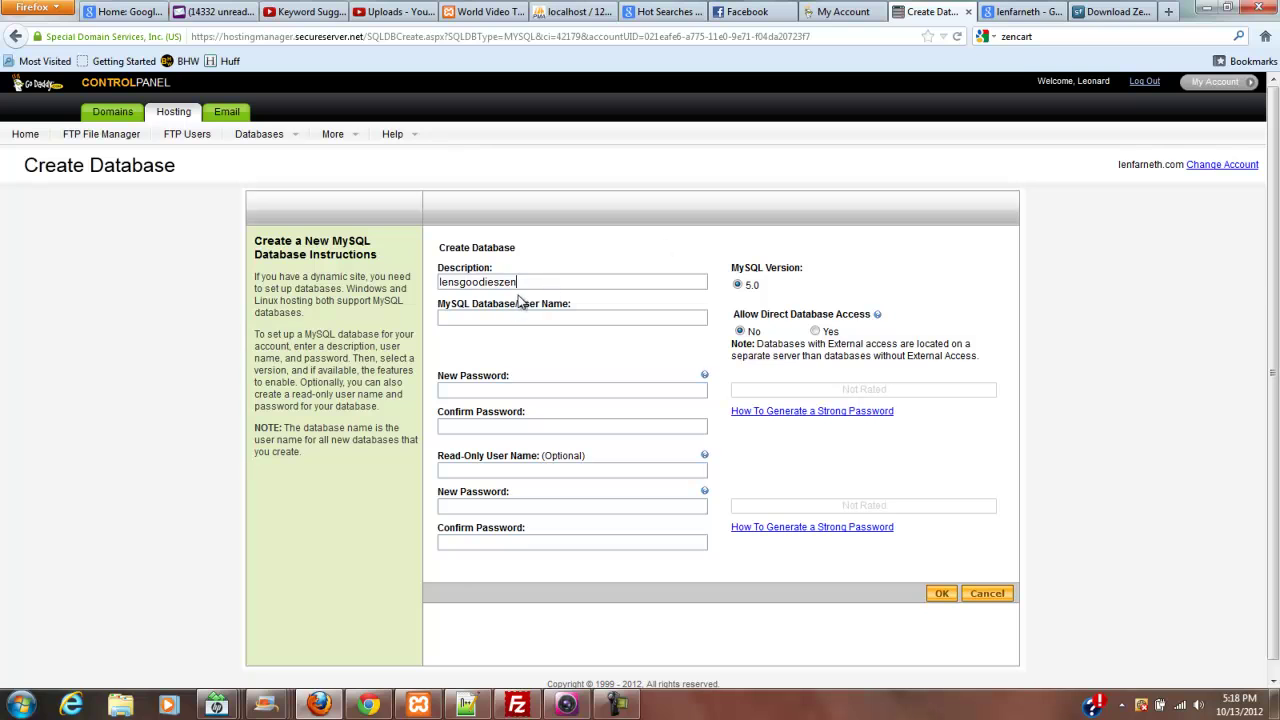
{"action": "left_click_drag", "start_coordinate": [529, 282], "coordinate": [427, 281]}
{"action": "key", "text": "ctrl+c"}
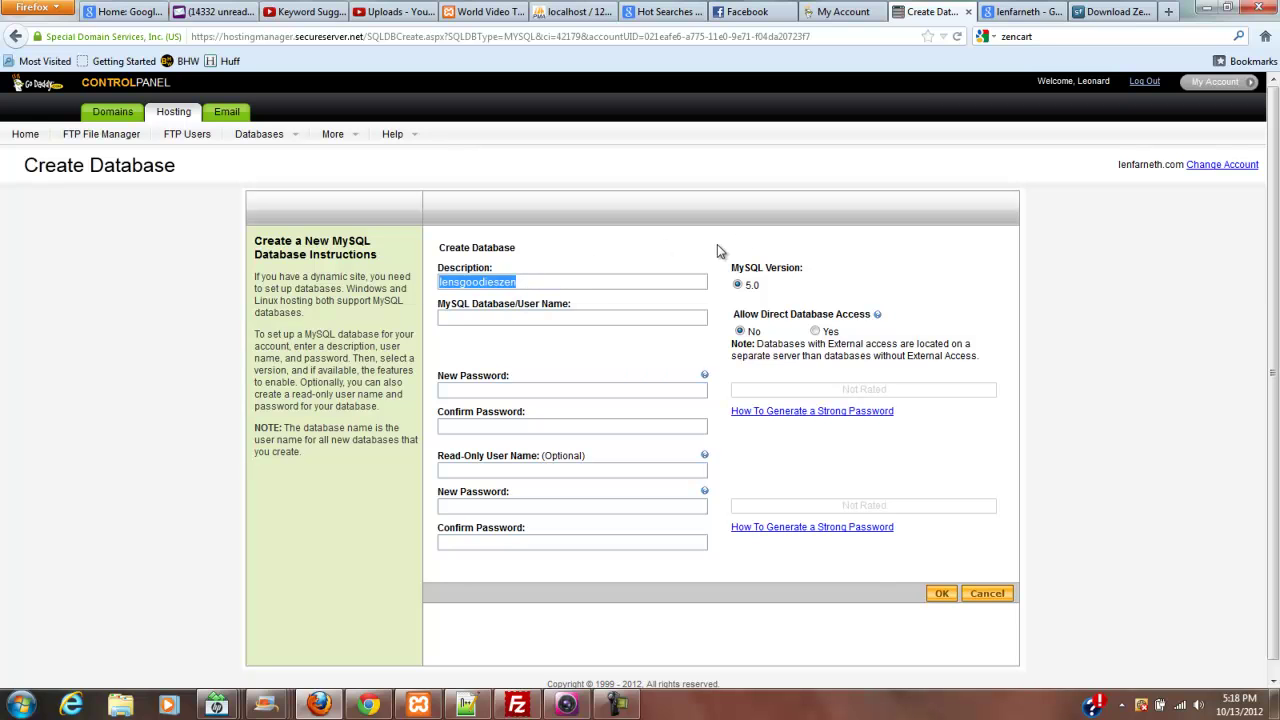
{"action": "left_click", "coordinate": [518, 318]}
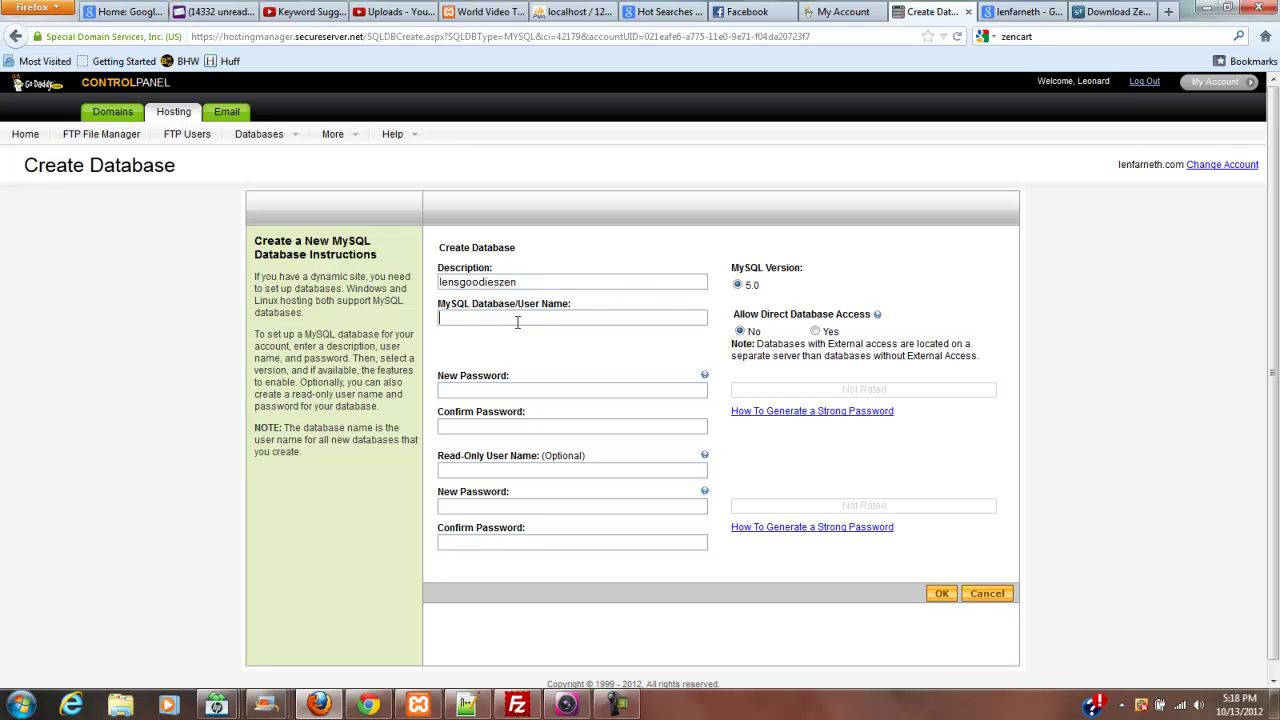
{"action": "key", "text": "ctrl+v"}
{"action": "type", "text": "••"}
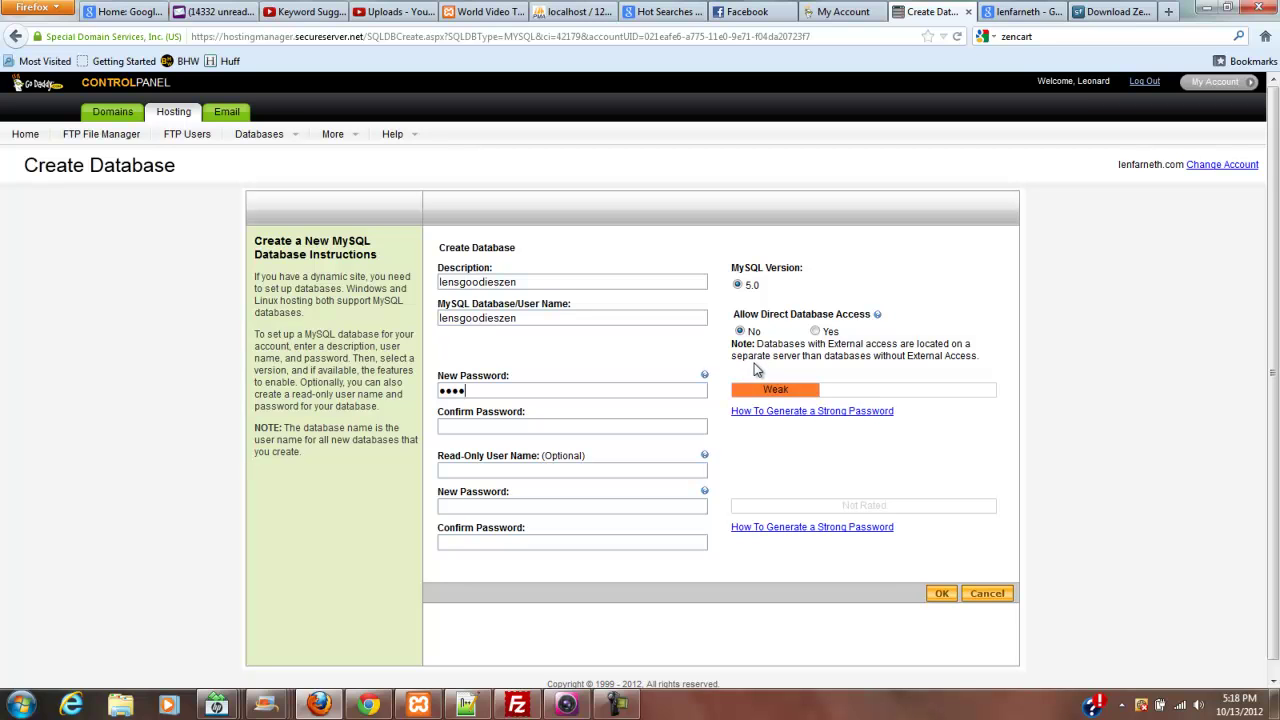
{"action": "type", "text": "•••••••••"}
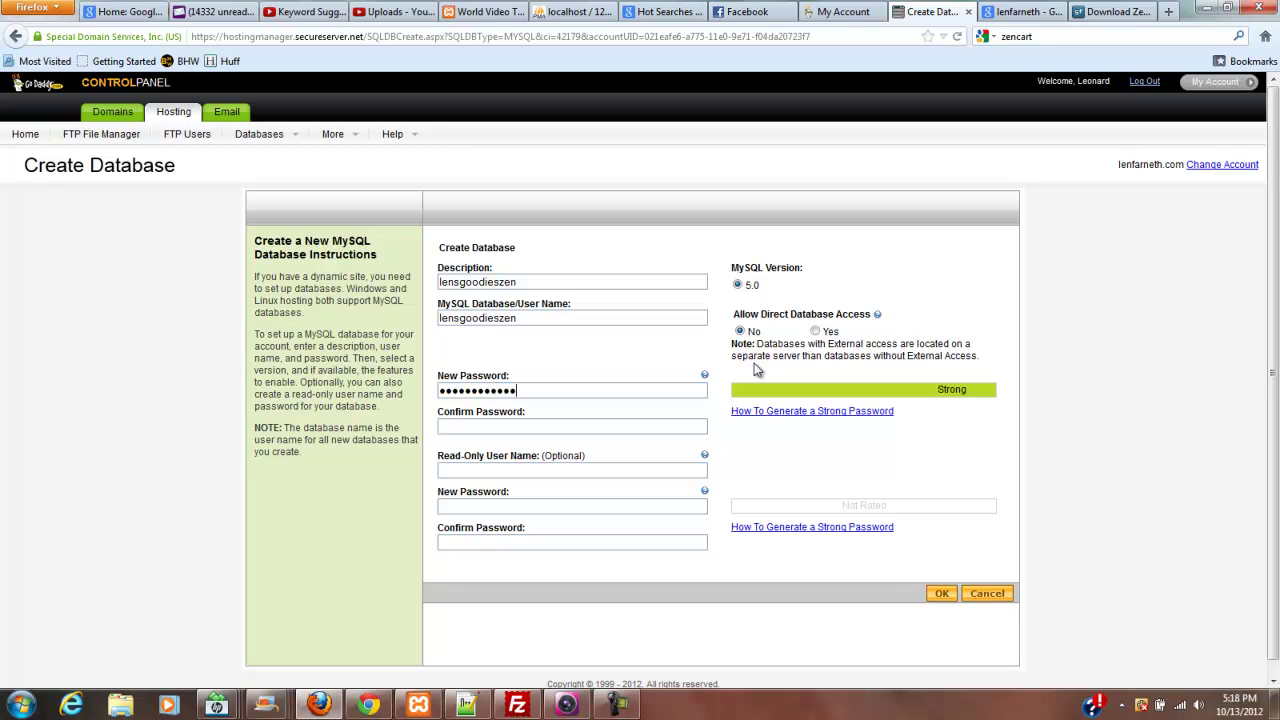
{"action": "key", "text": "Tab"}
{"action": "type", "text": "••••••••••••"}
- Submit the form so lensgoodieszen1 shows as Pending Setup, then bring FileZilla forward
{"action": "left_click", "coordinate": [623, 708]}
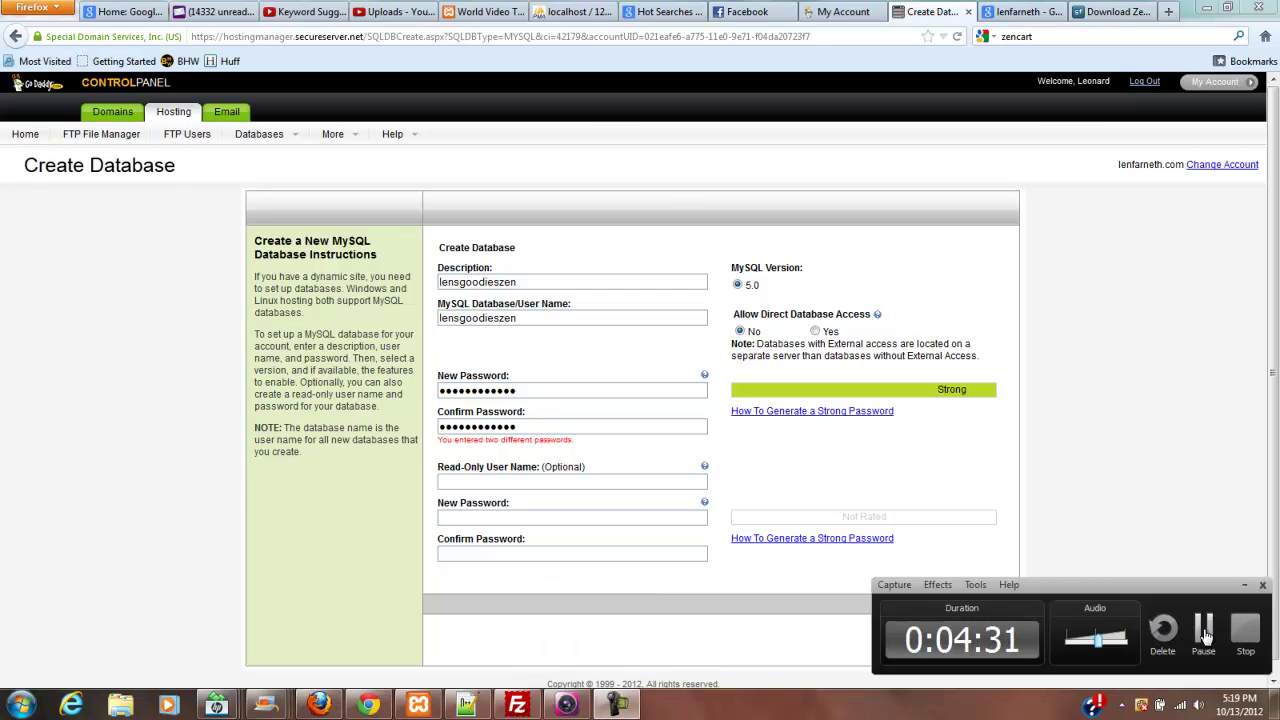
{"action": "left_click", "coordinate": [1203, 628]}
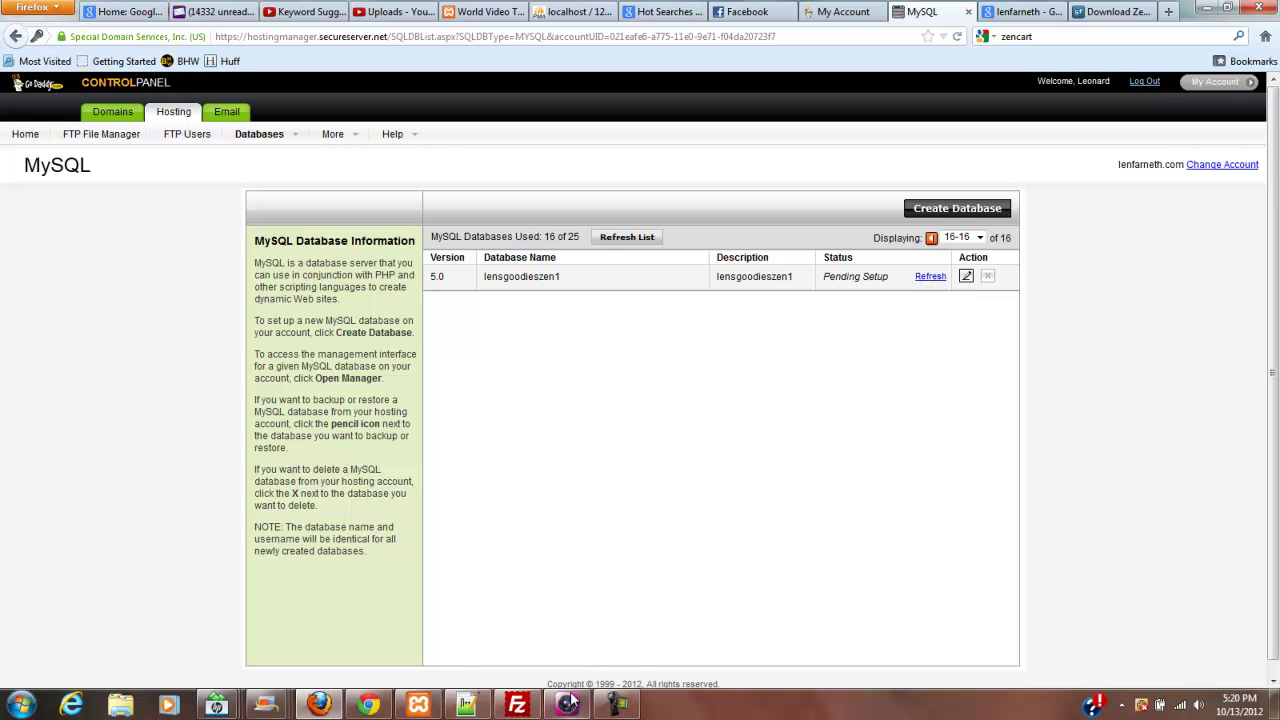
{"action": "left_click", "coordinate": [517, 705]}
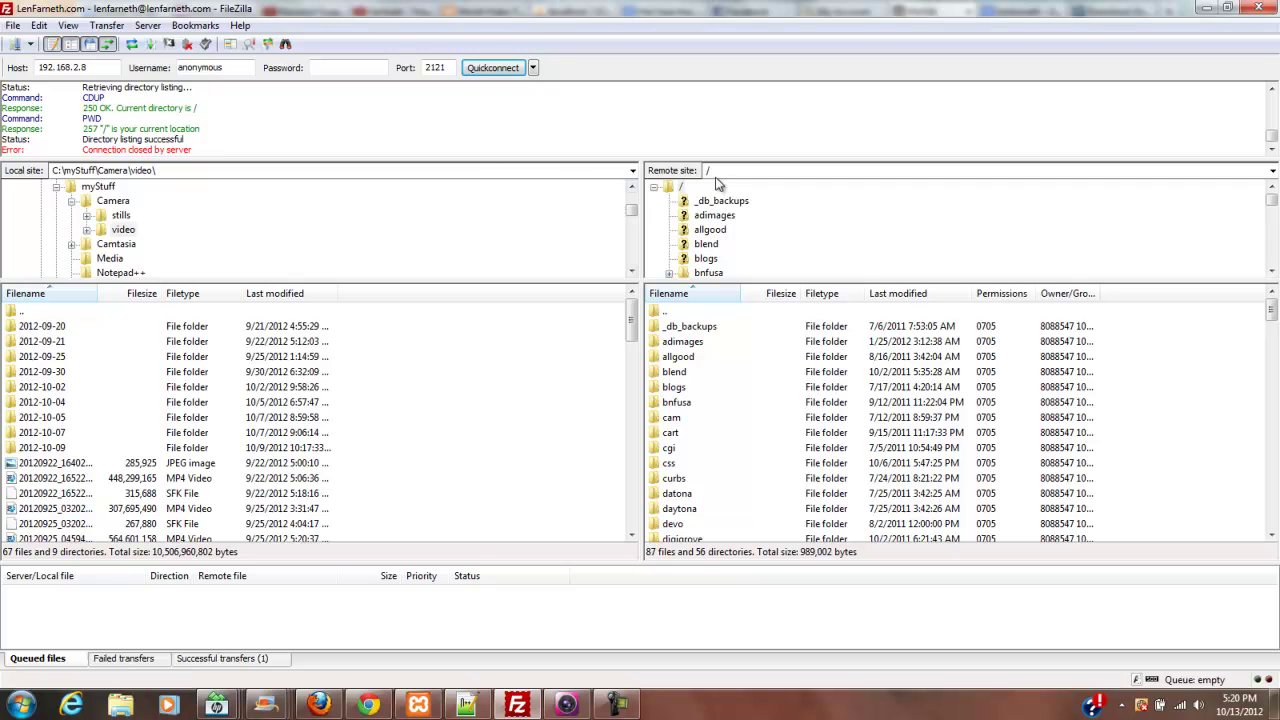
- Reload the server's root listing and create a new remote directory named lensgoodies
{"action": "double_click", "coordinate": [670, 314]}
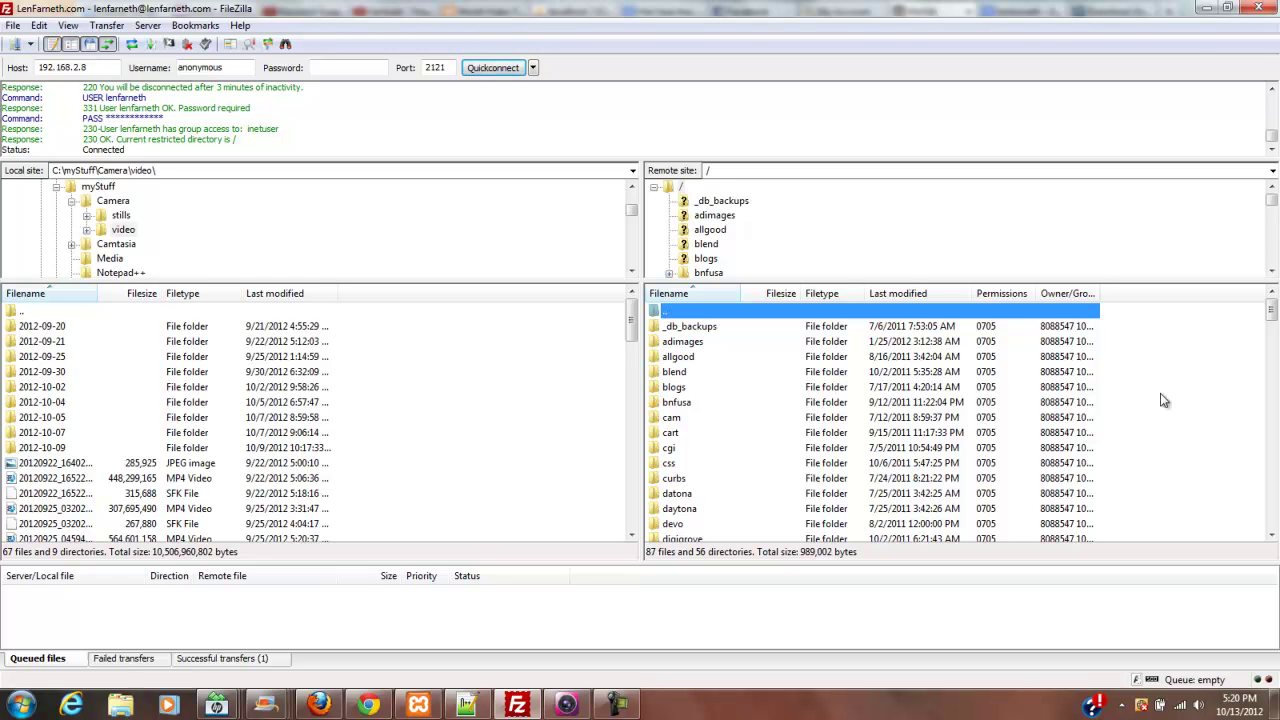
{"action": "left_click_drag", "start_coordinate": [1271, 312], "coordinate": [1272, 351]}
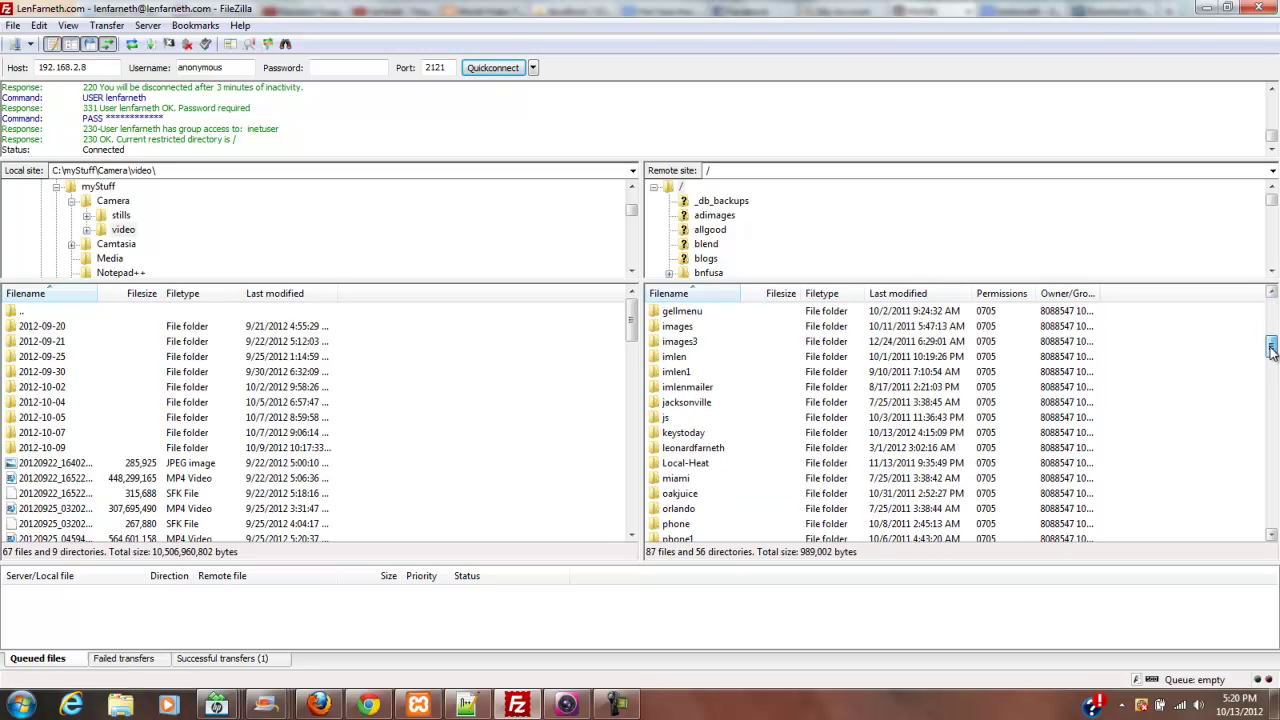
{"action": "left_click_drag", "start_coordinate": [1272, 350], "coordinate": [1272, 308]}
{"action": "right_click", "coordinate": [754, 313]}
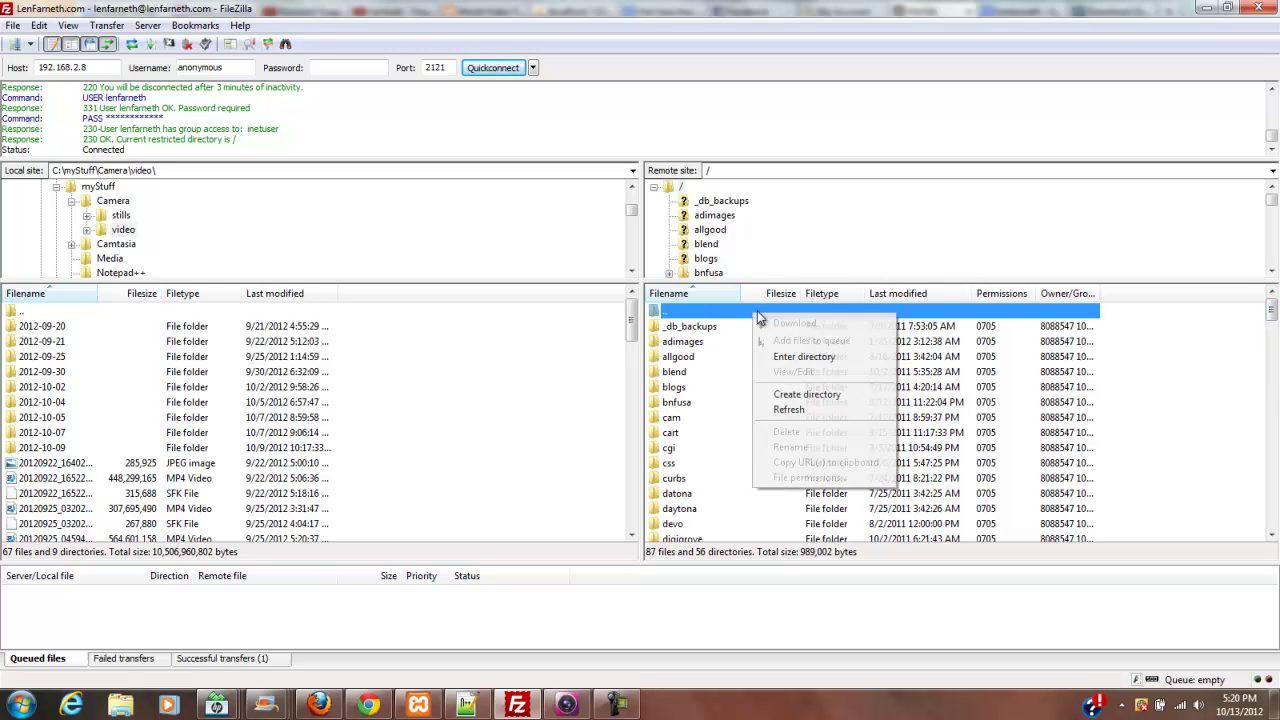
{"action": "left_click", "coordinate": [814, 398]}
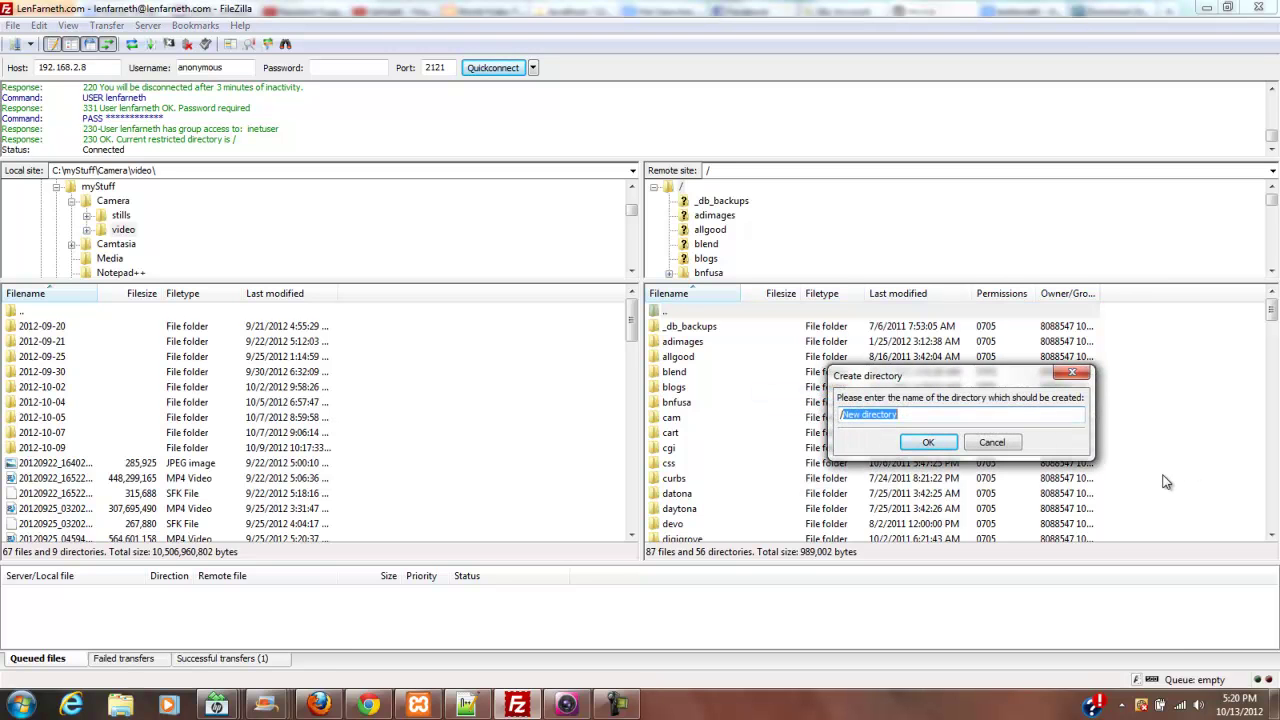
{"action": "type", "text": "lensgoodies"}
{"action": "left_click", "coordinate": [930, 446]}
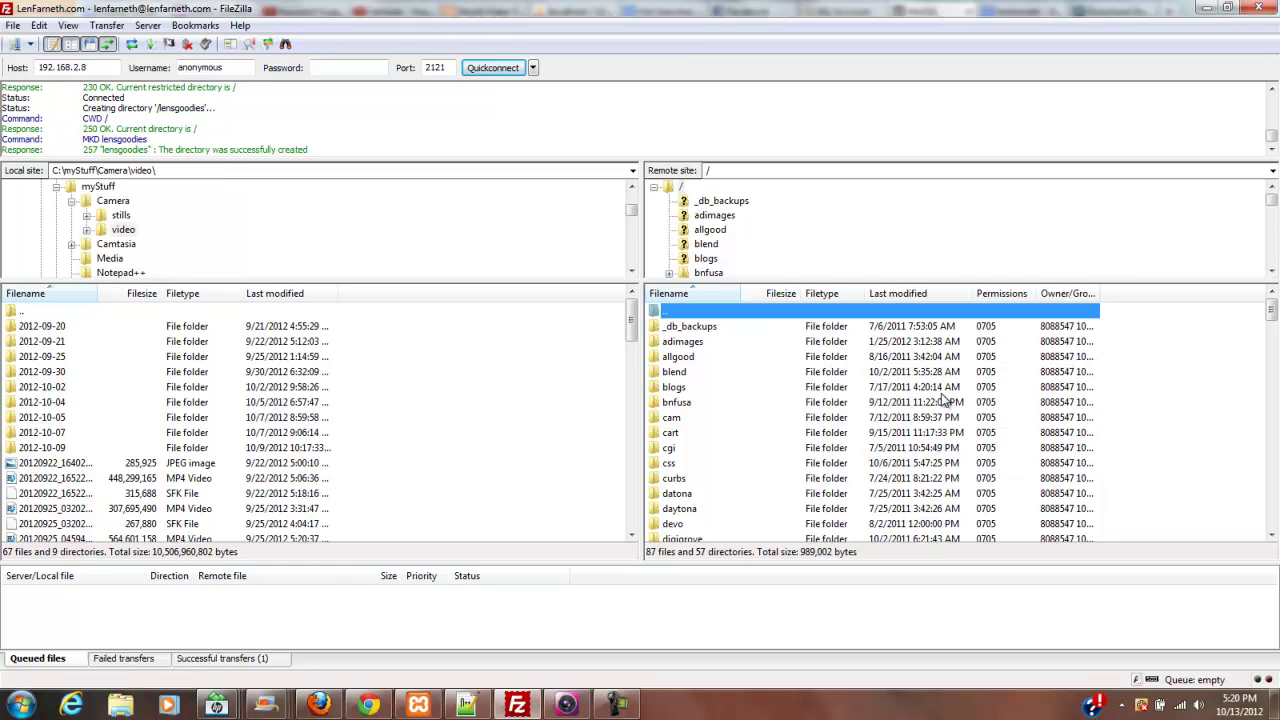
{"action": "left_click_drag", "start_coordinate": [1273, 315], "coordinate": [1273, 350]}
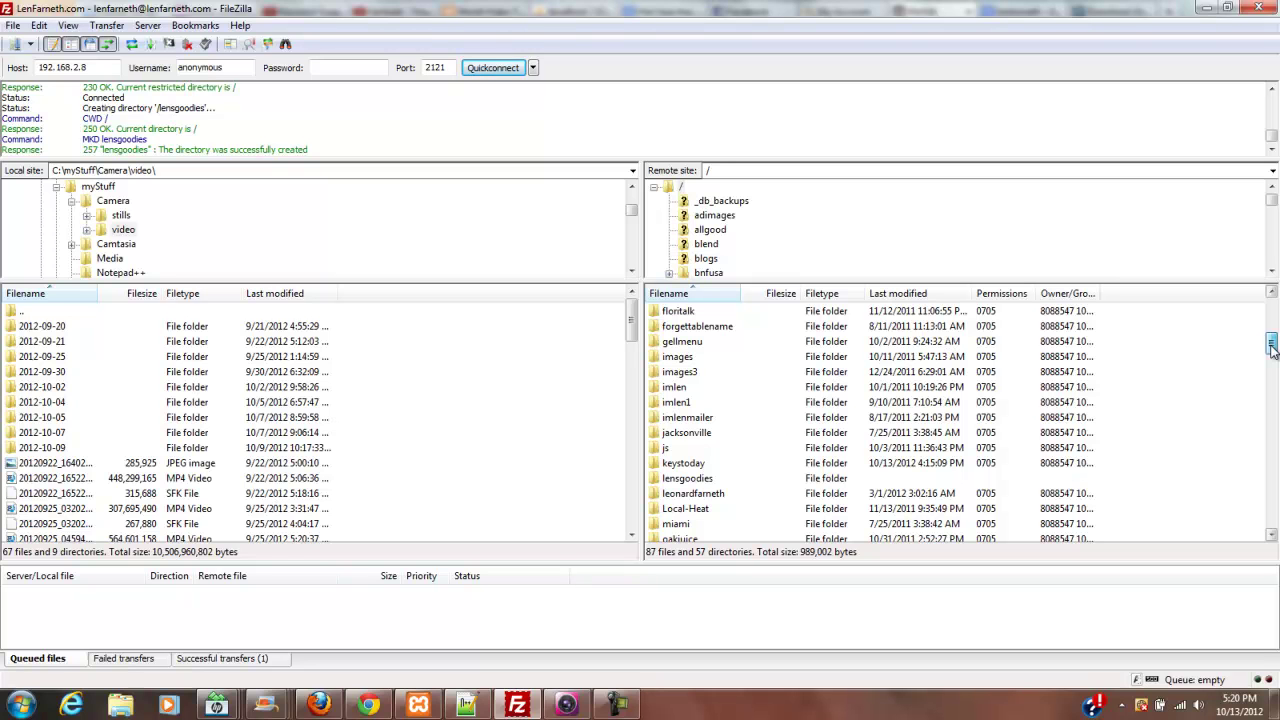
- Open the remote lensgoodies folder and navigate the local pane up to C:\
{"action": "left_click", "coordinate": [687, 482]}
{"action": "double_click", "coordinate": [687, 484]}
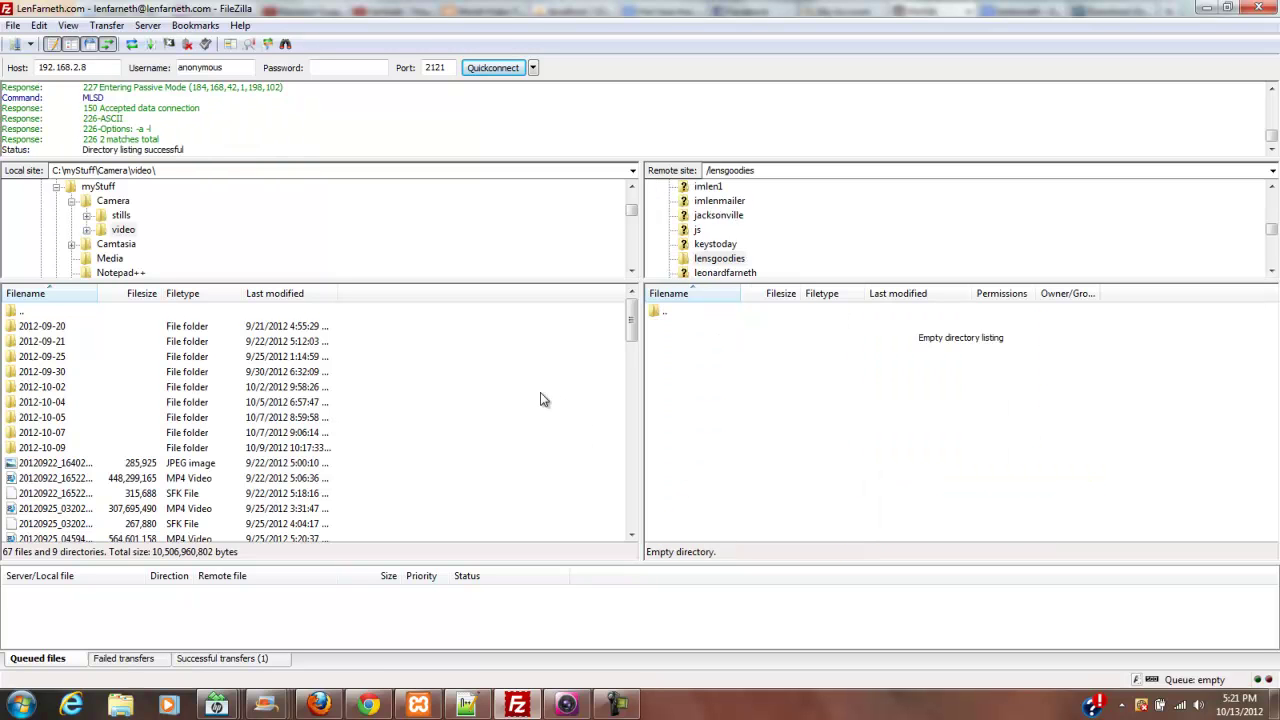
{"action": "double_click", "coordinate": [21, 312]}
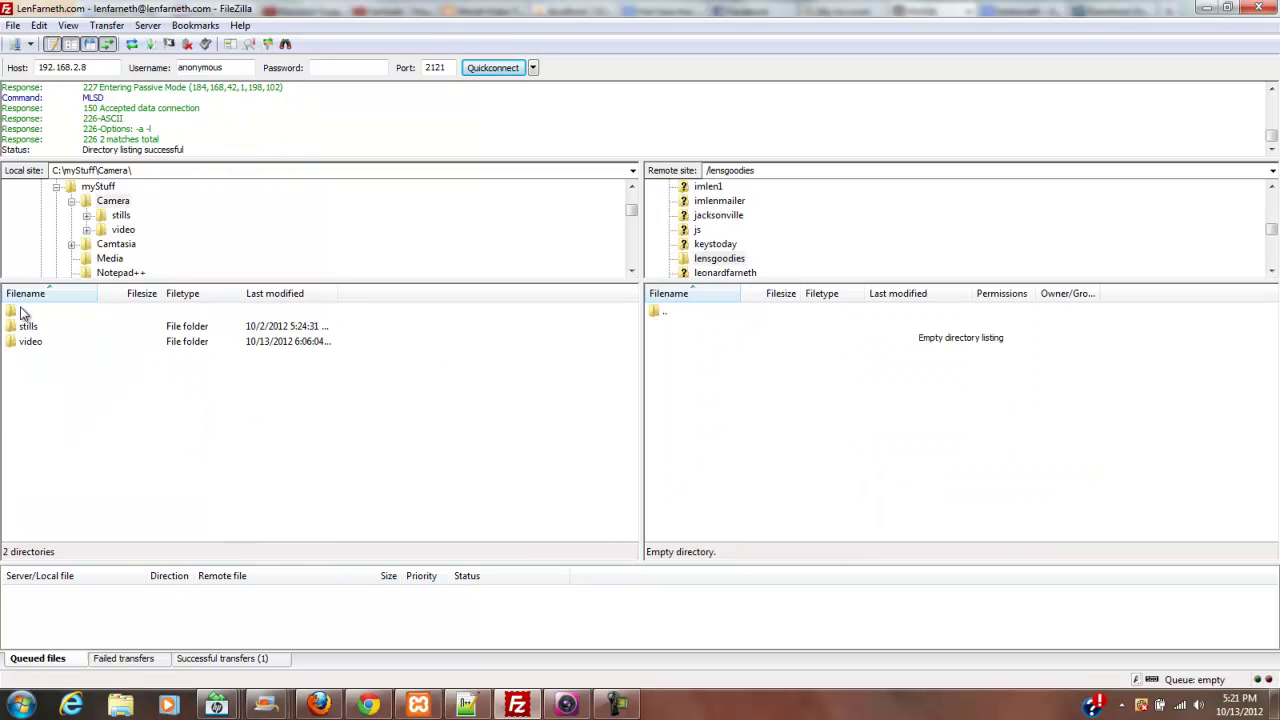
{"action": "double_click", "coordinate": [21, 312]}
{"action": "double_click", "coordinate": [21, 312]}
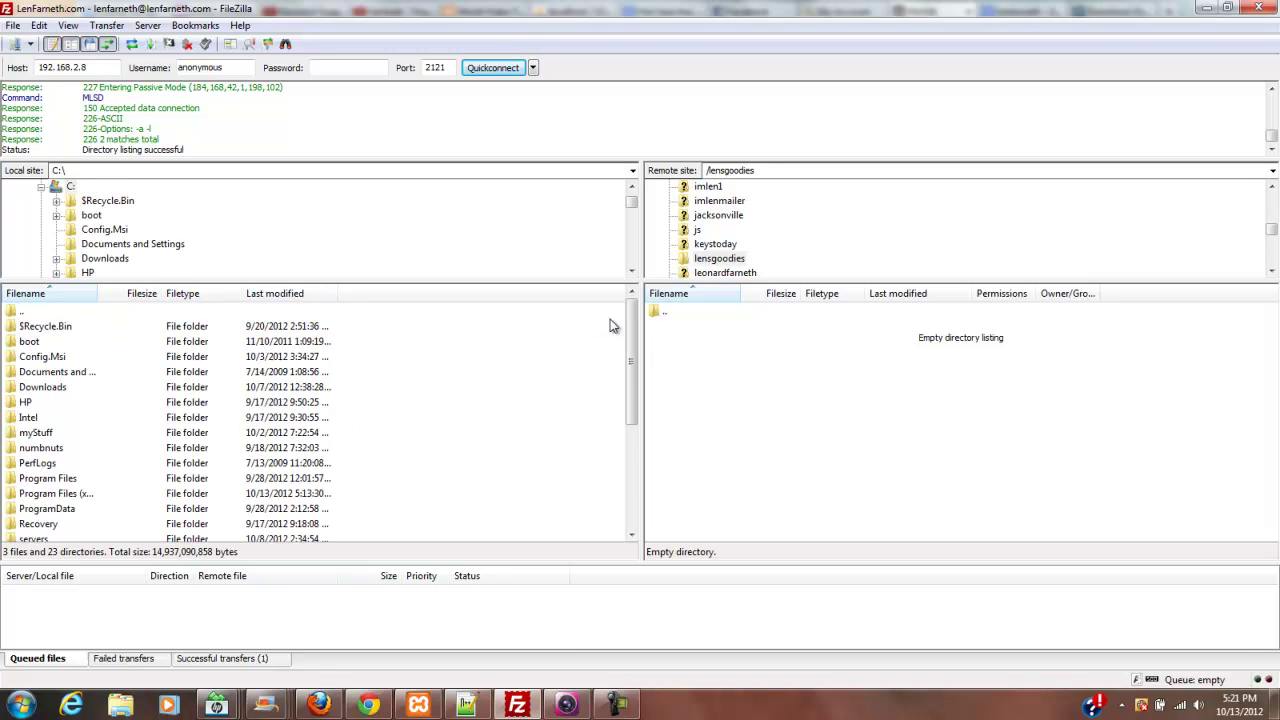
{"action": "left_click_drag", "start_coordinate": [631, 313], "coordinate": [629, 380]}
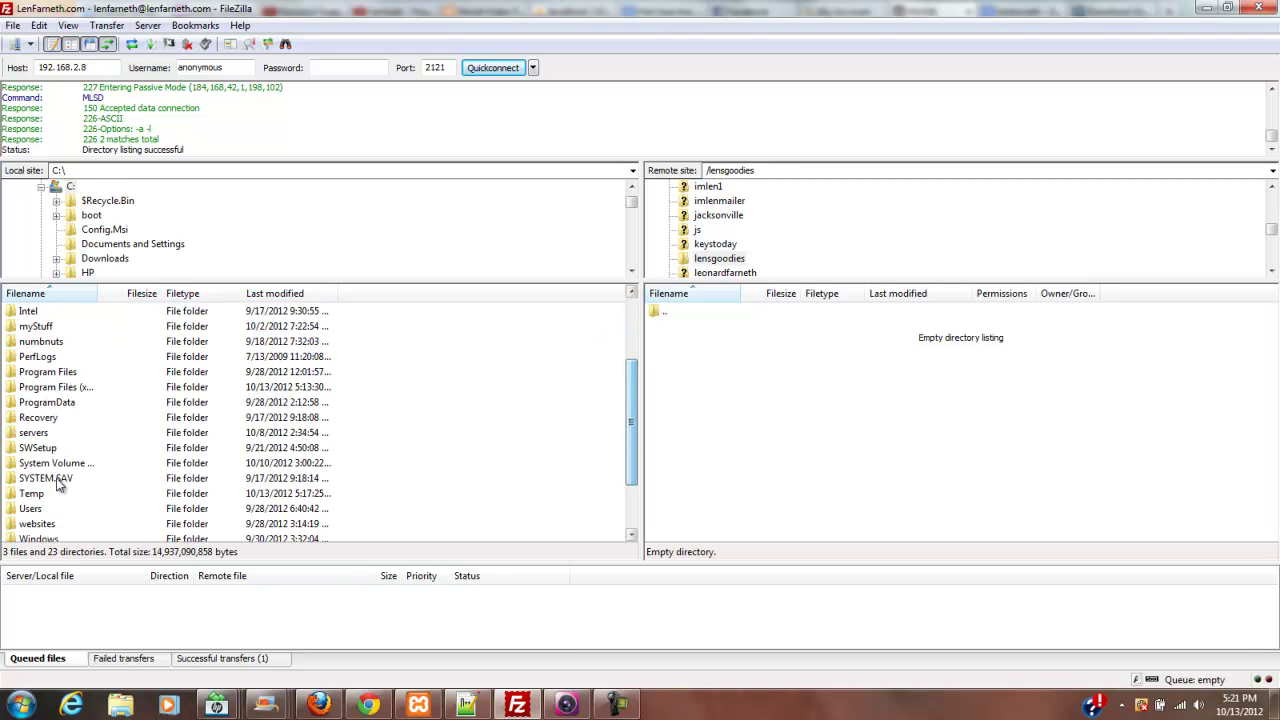
- Open Temp's zen-cart-v1.5.1-full-fileset-09182012 folder locally and select everything from admin to the last file
{"action": "double_click", "coordinate": [24, 494]}
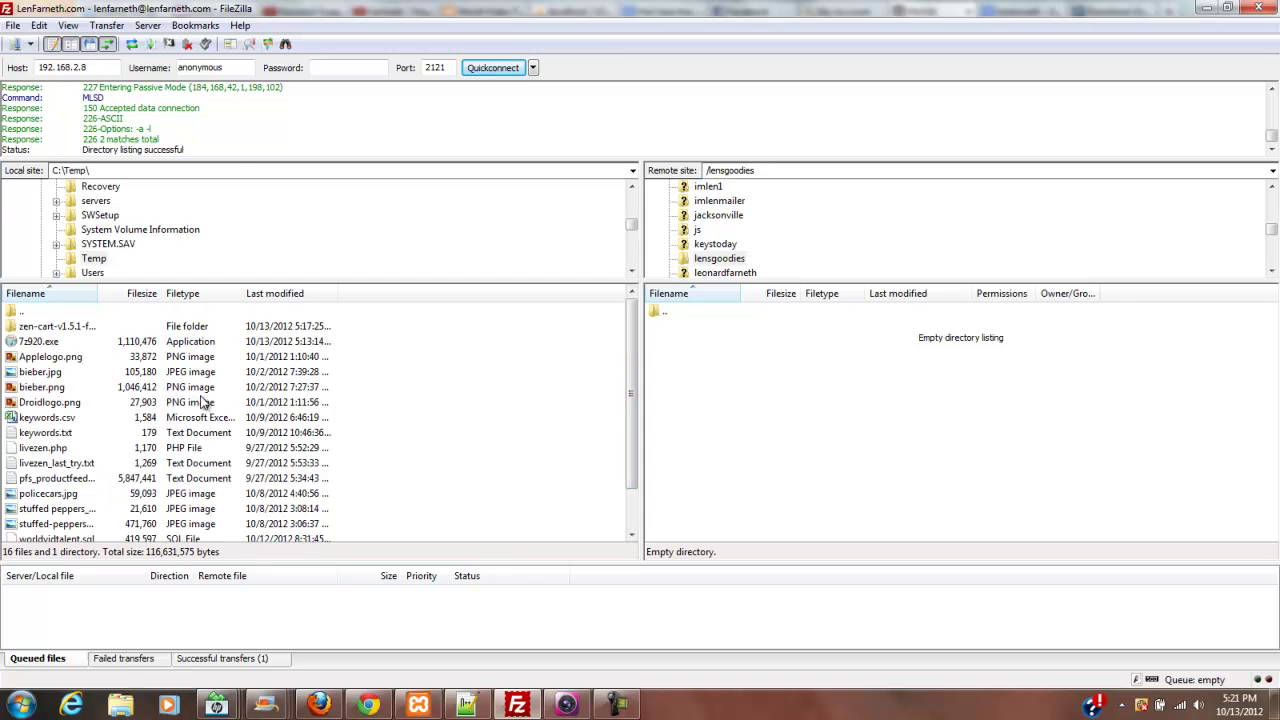
{"action": "double_click", "coordinate": [57, 326]}
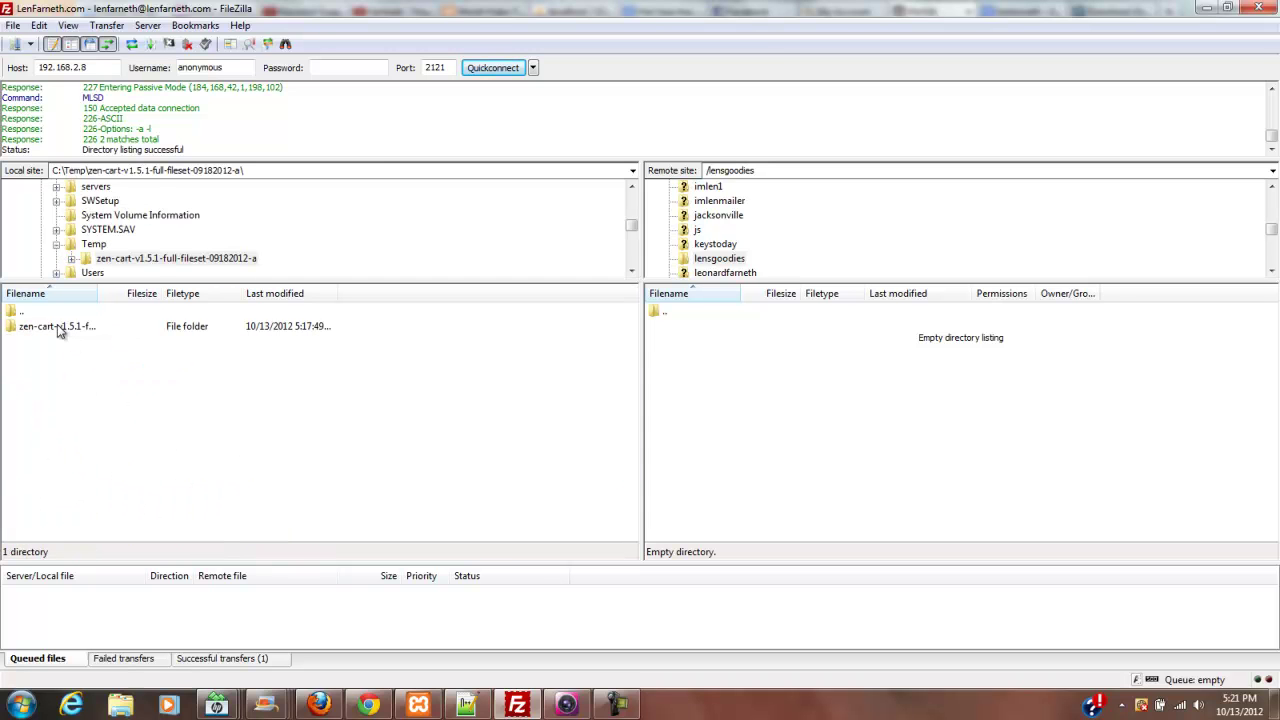
{"action": "double_click", "coordinate": [57, 326]}
{"action": "left_click", "coordinate": [57, 326]}
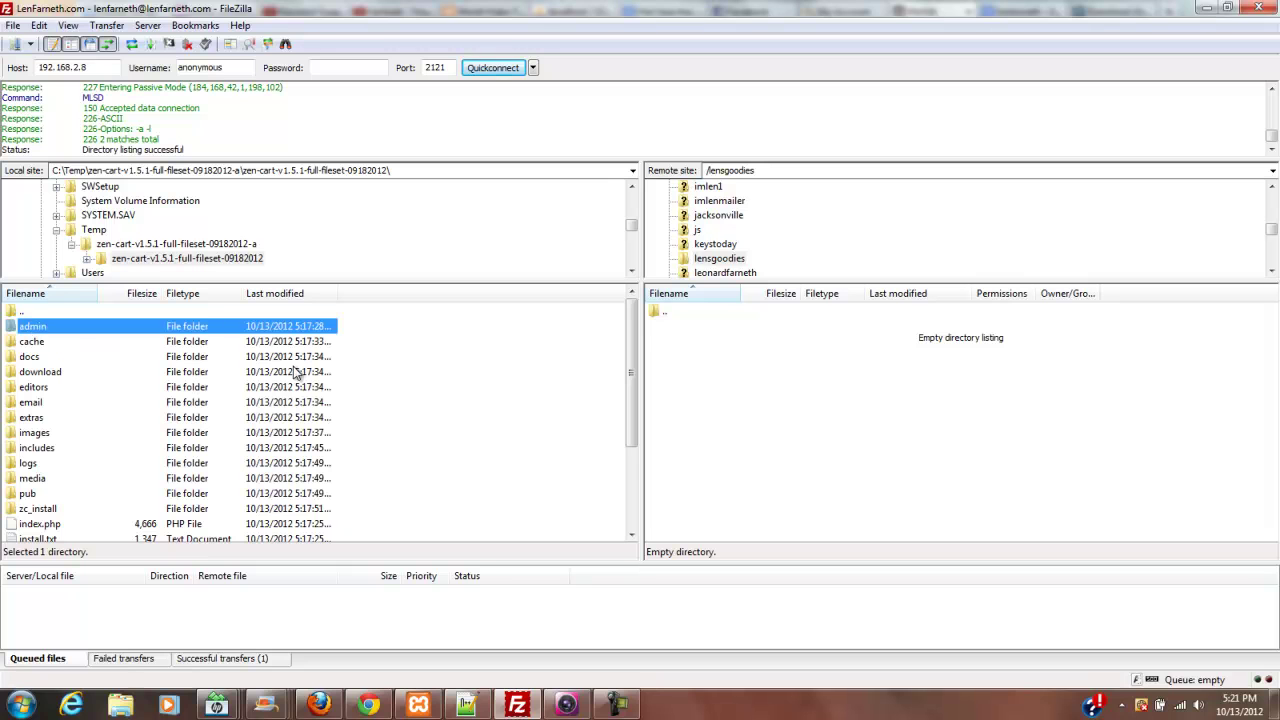
{"action": "left_click_drag", "start_coordinate": [630, 372], "coordinate": [615, 452]}
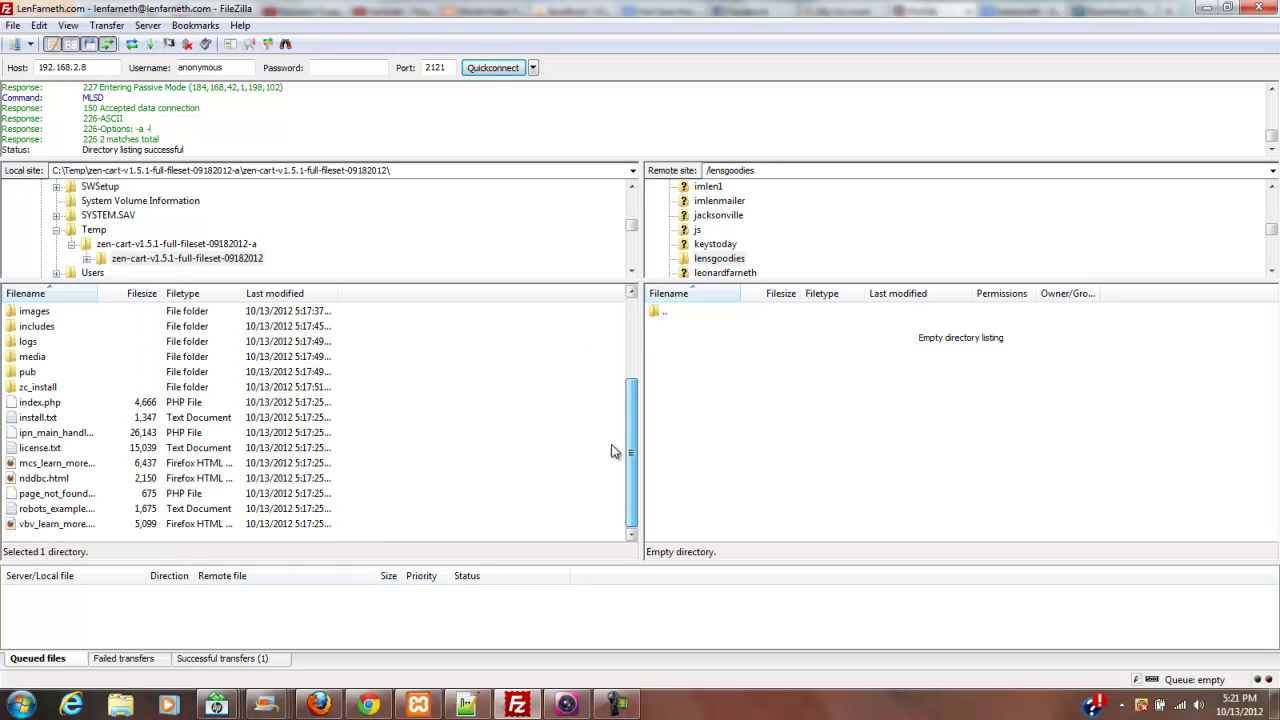
{"action": "left_click", "coordinate": [44, 529], "text": "shift"}
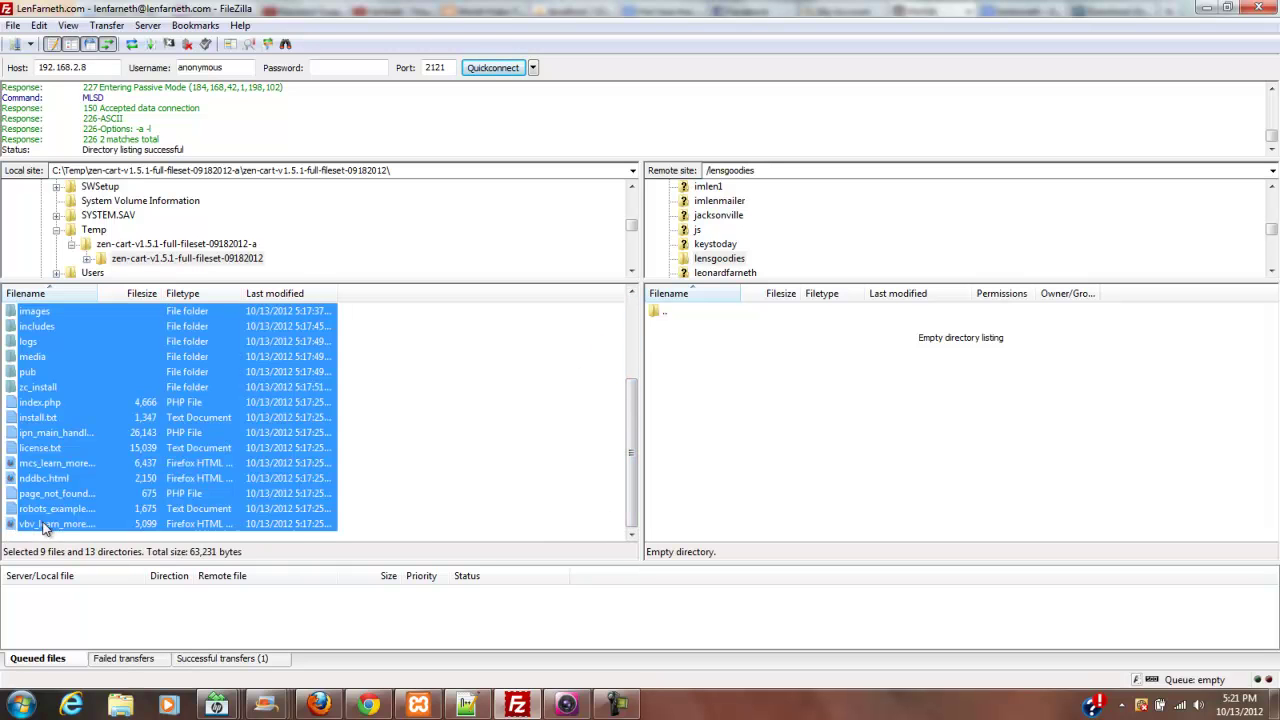
- Upload the selected Zen Cart files to lensgoodies, then switch to phpMyAdmin in Firefox
{"action": "right_click", "coordinate": [107, 396]}
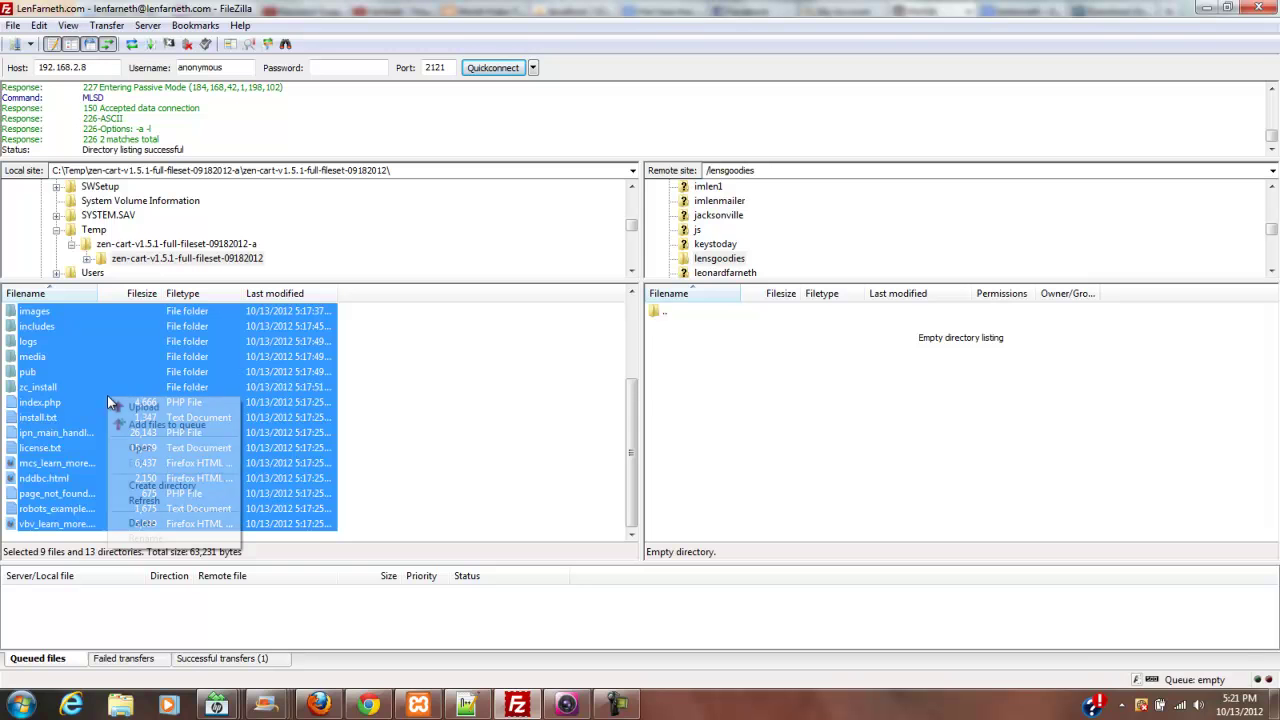
{"action": "left_click", "coordinate": [163, 403]}
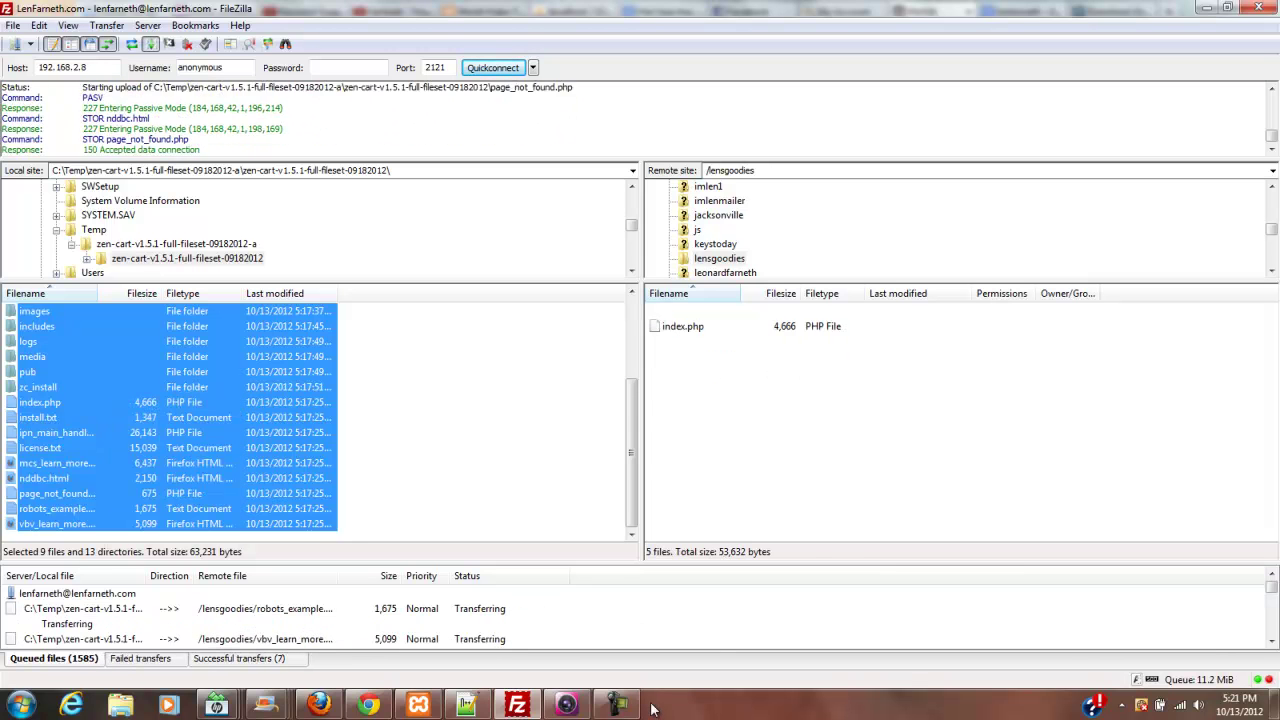
{"action": "mouse_move", "coordinate": [622, 706]}
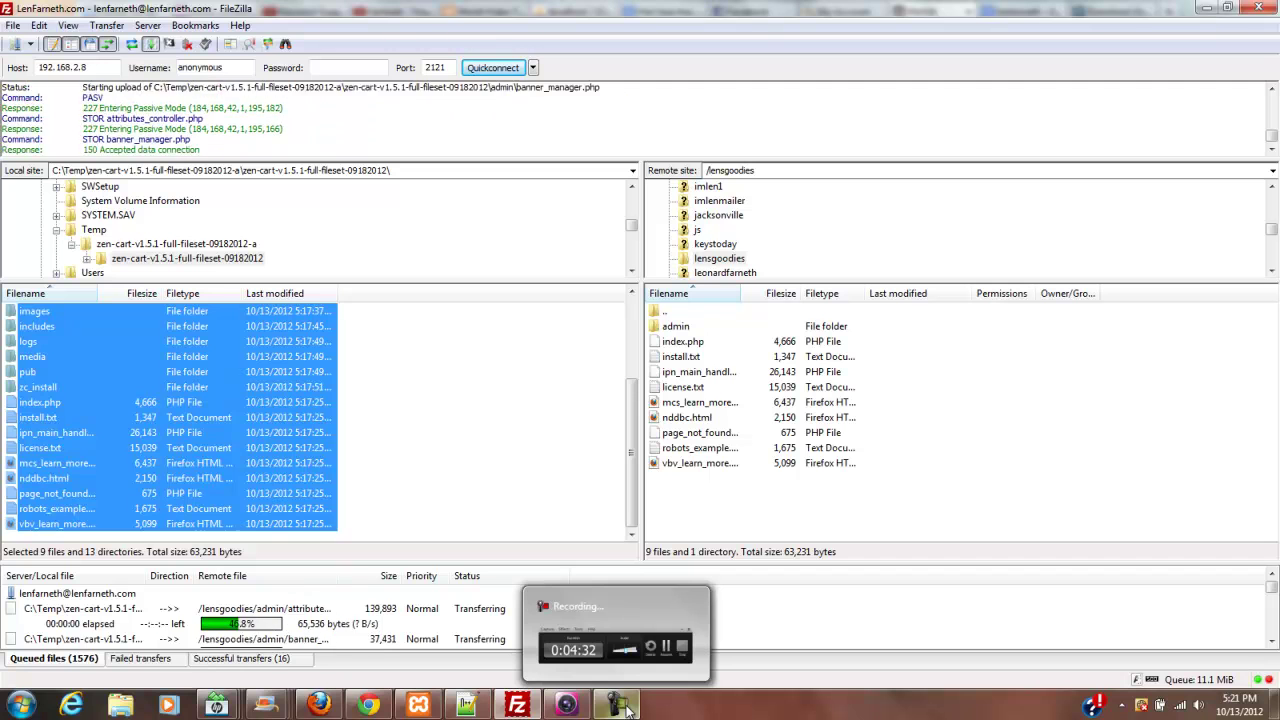
{"action": "left_click", "coordinate": [622, 706]}
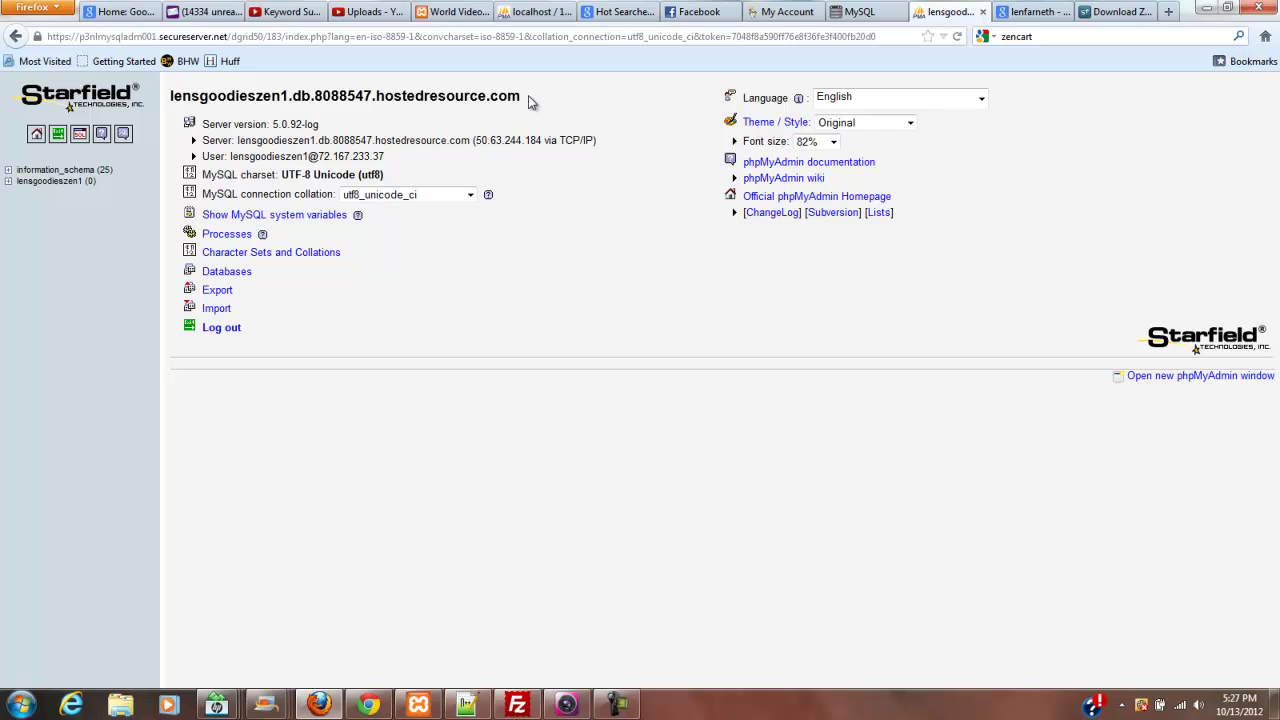
- Copy the host name lensgoodieszen1.db.8088547.hostedresource.com into a new Notepad++ document
{"action": "left_click_drag", "start_coordinate": [529, 101], "coordinate": [172, 91]}
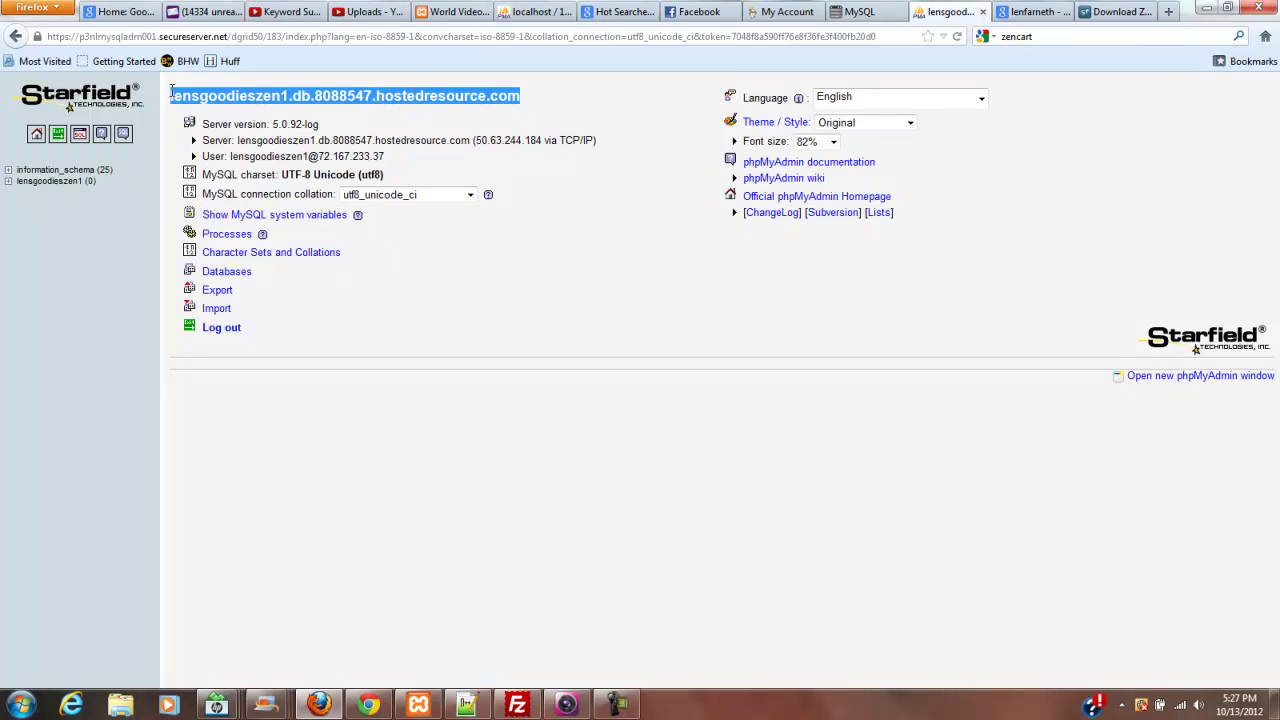
{"action": "right_click", "coordinate": [389, 96]}
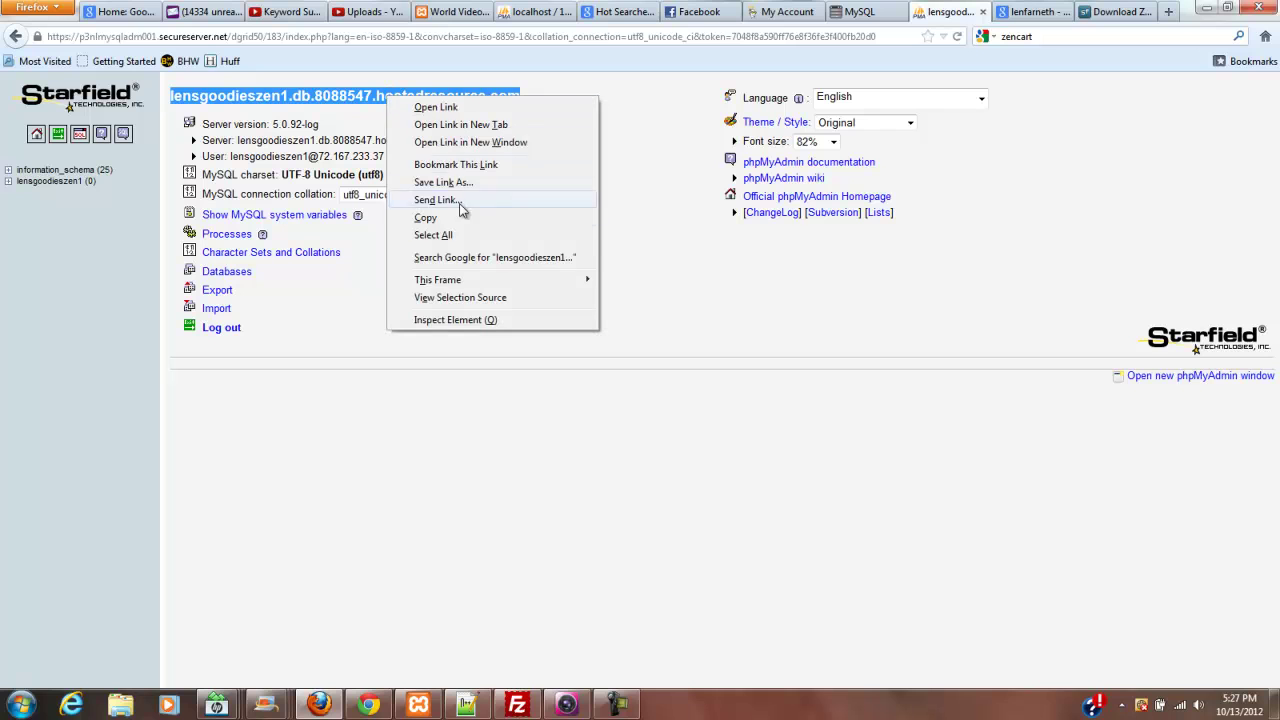
{"action": "left_click", "coordinate": [472, 227]}
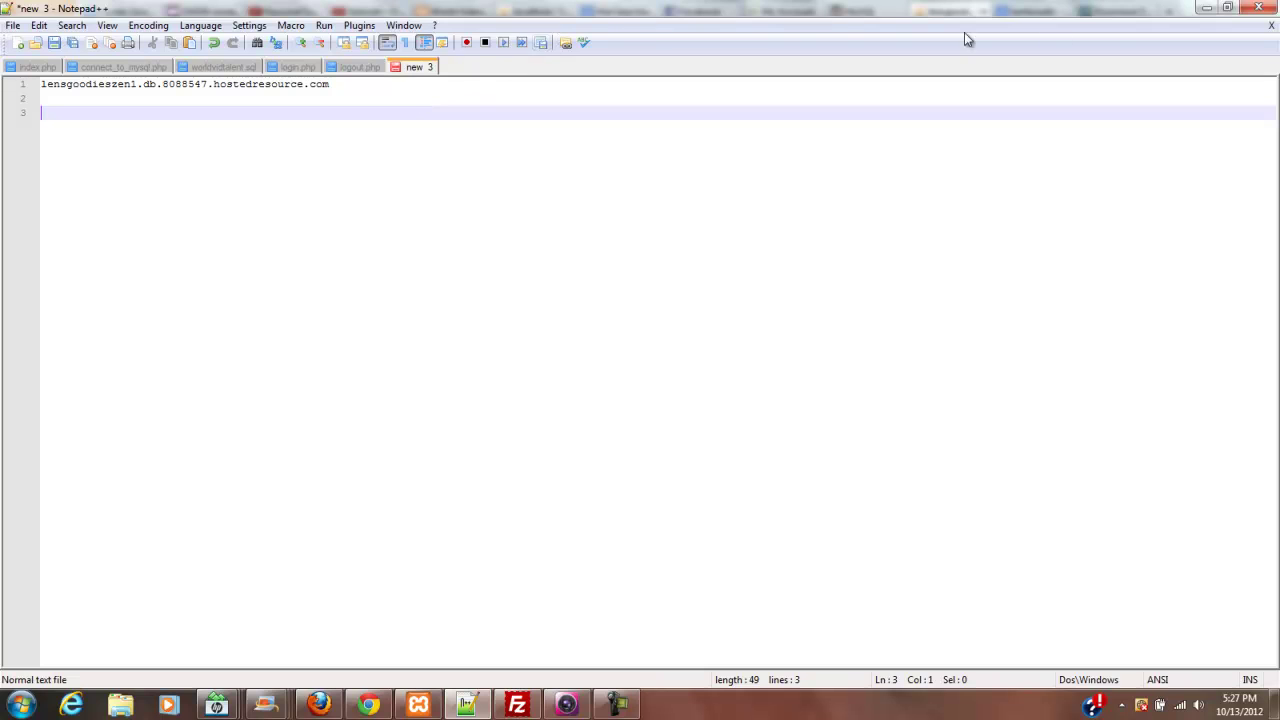
{"action": "left_click", "coordinate": [1213, 8]}
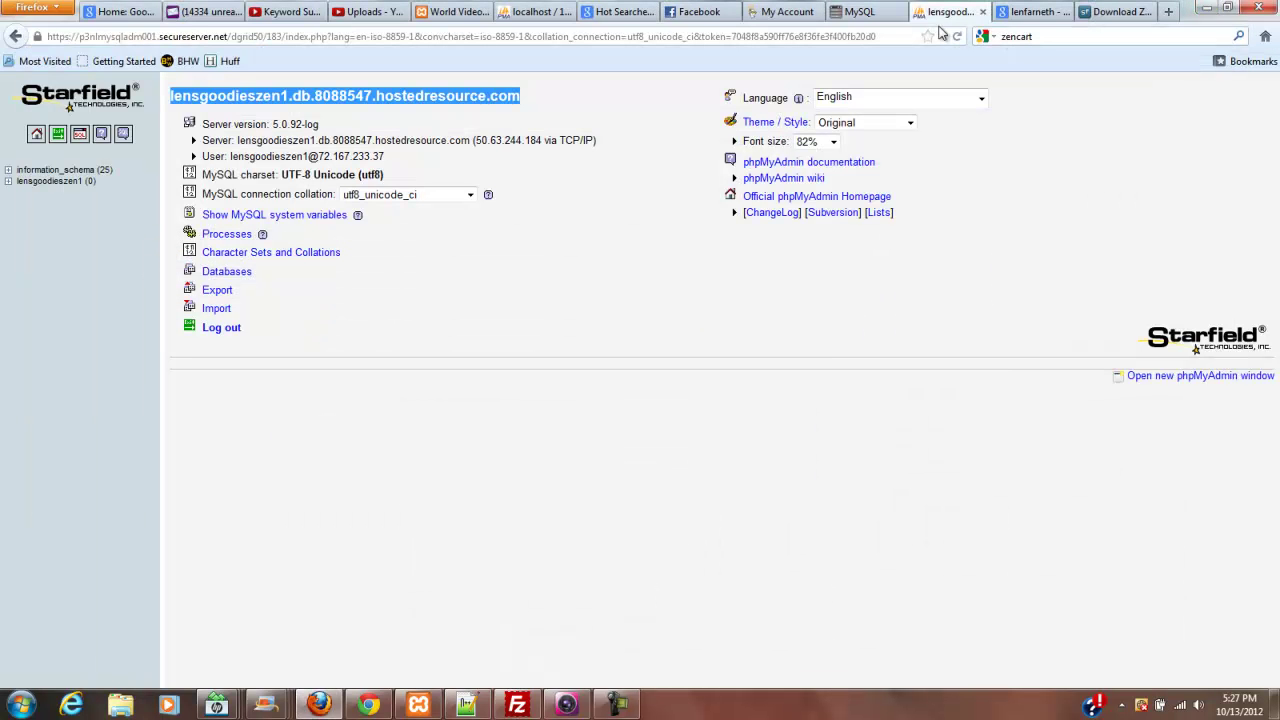
- Check the FileZilla upload, then load lenfarneth.com/lensgoodies in a new Firefox tab
{"action": "left_click", "coordinate": [517, 705]}
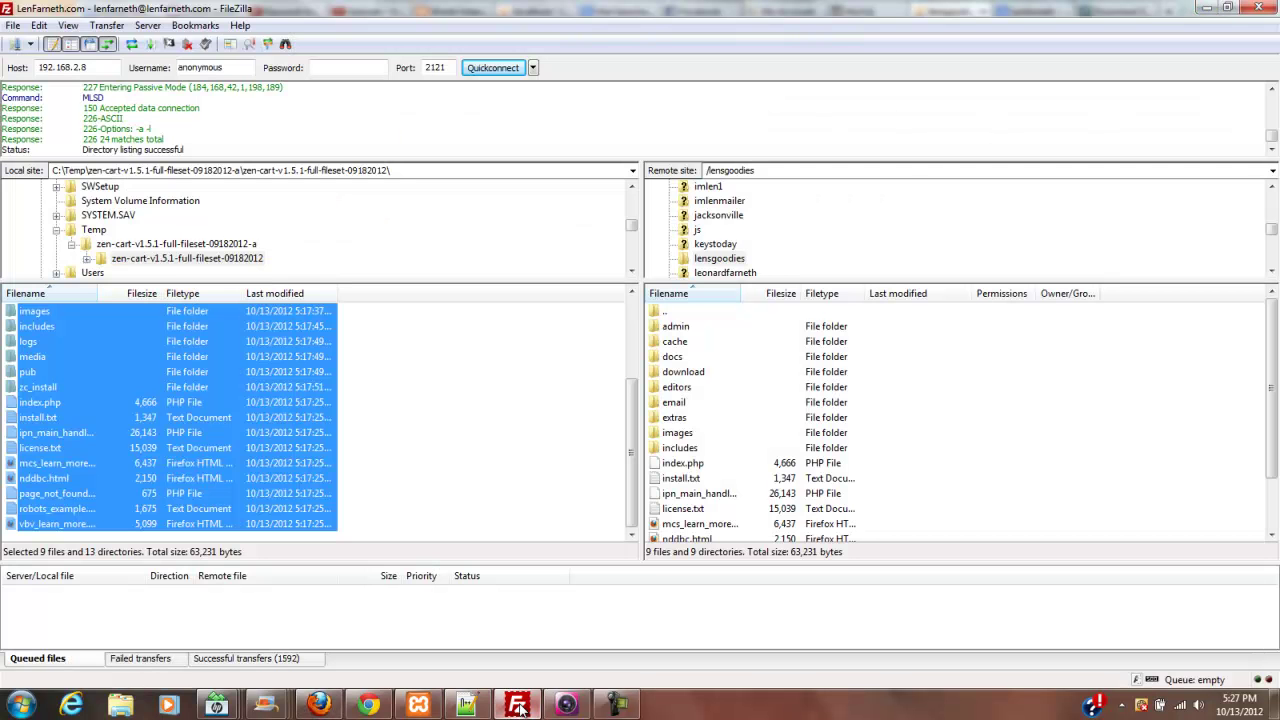
{"action": "left_click", "coordinate": [1206, 9]}
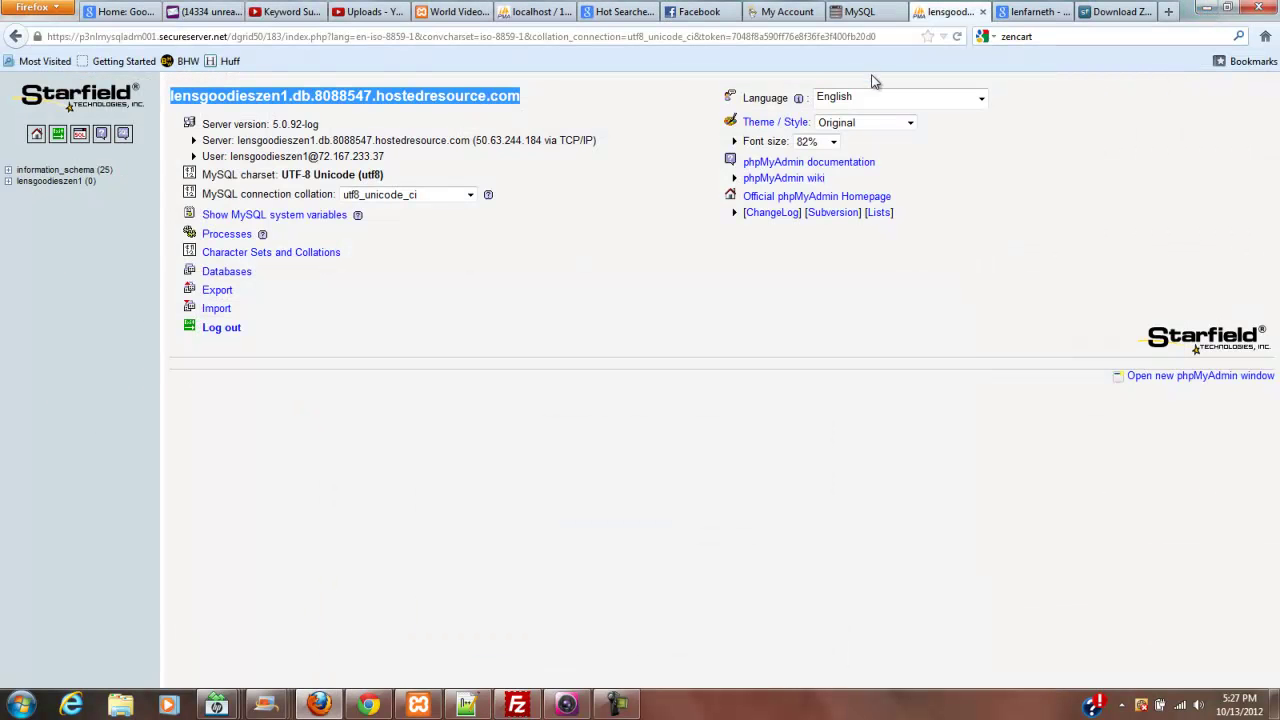
{"action": "left_click", "coordinate": [1167, 12]}
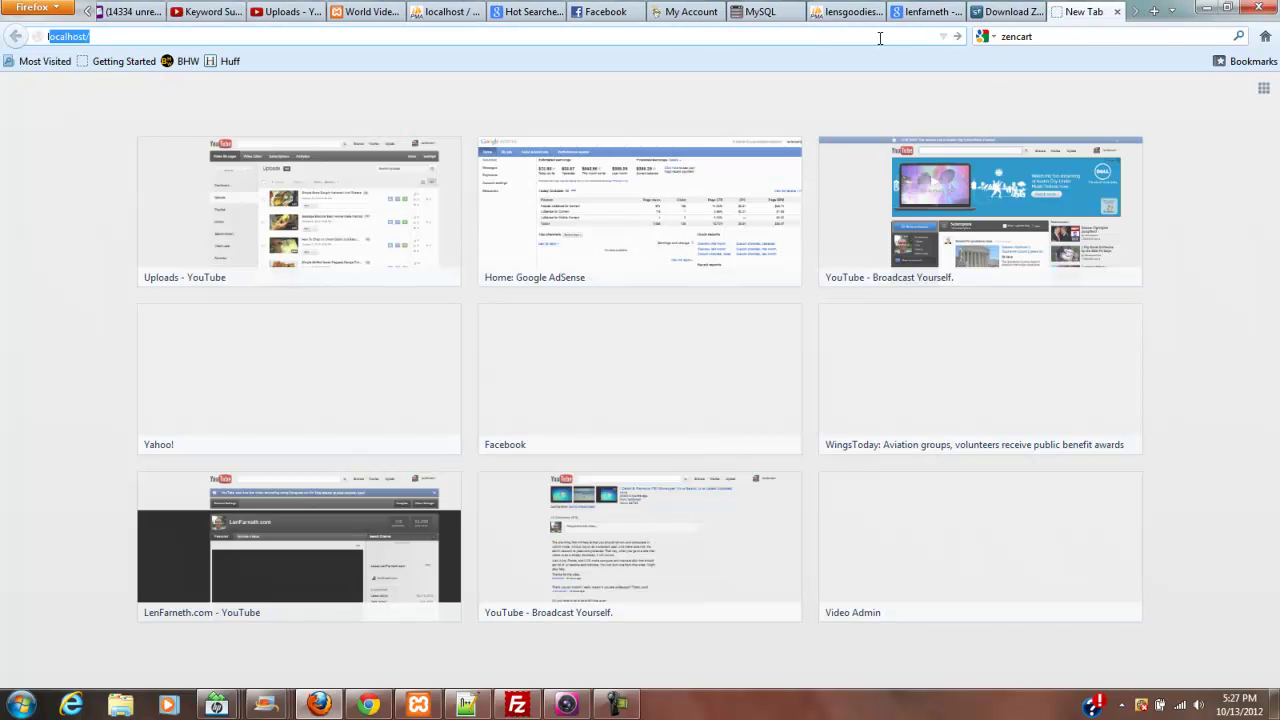
{"action": "type", "text": "nfar"}
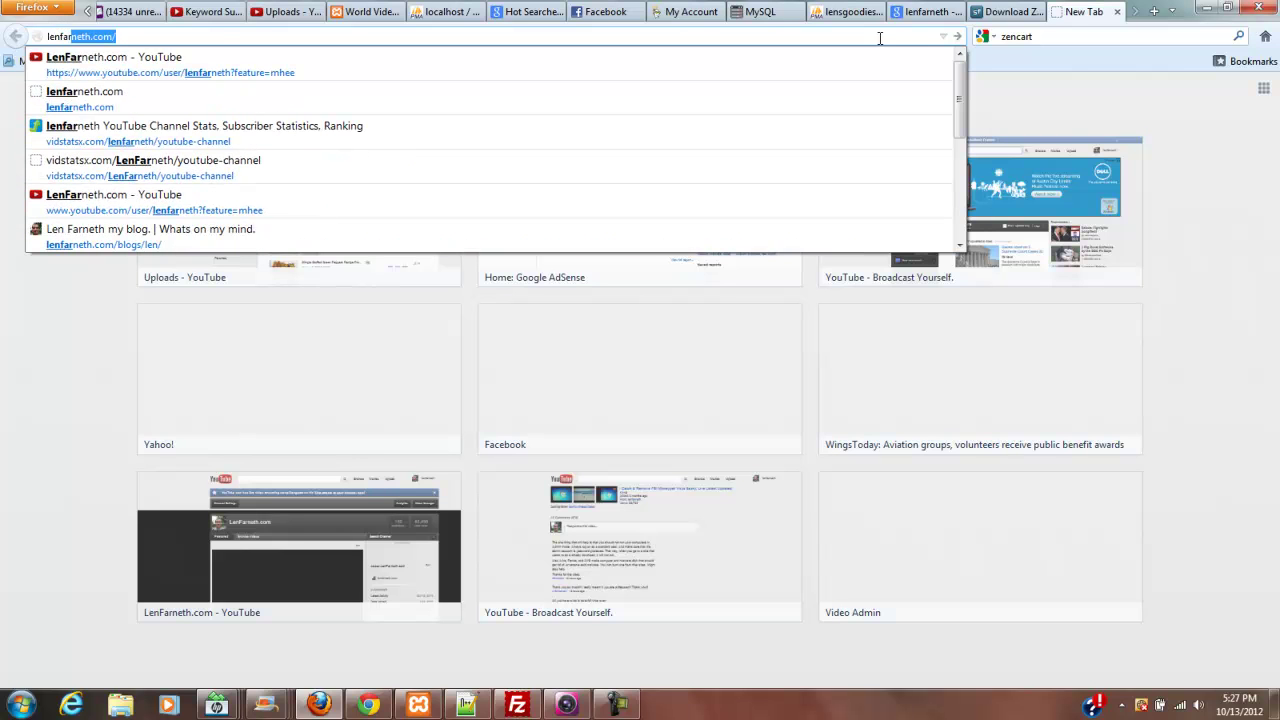
{"action": "type", "text": "neth"}
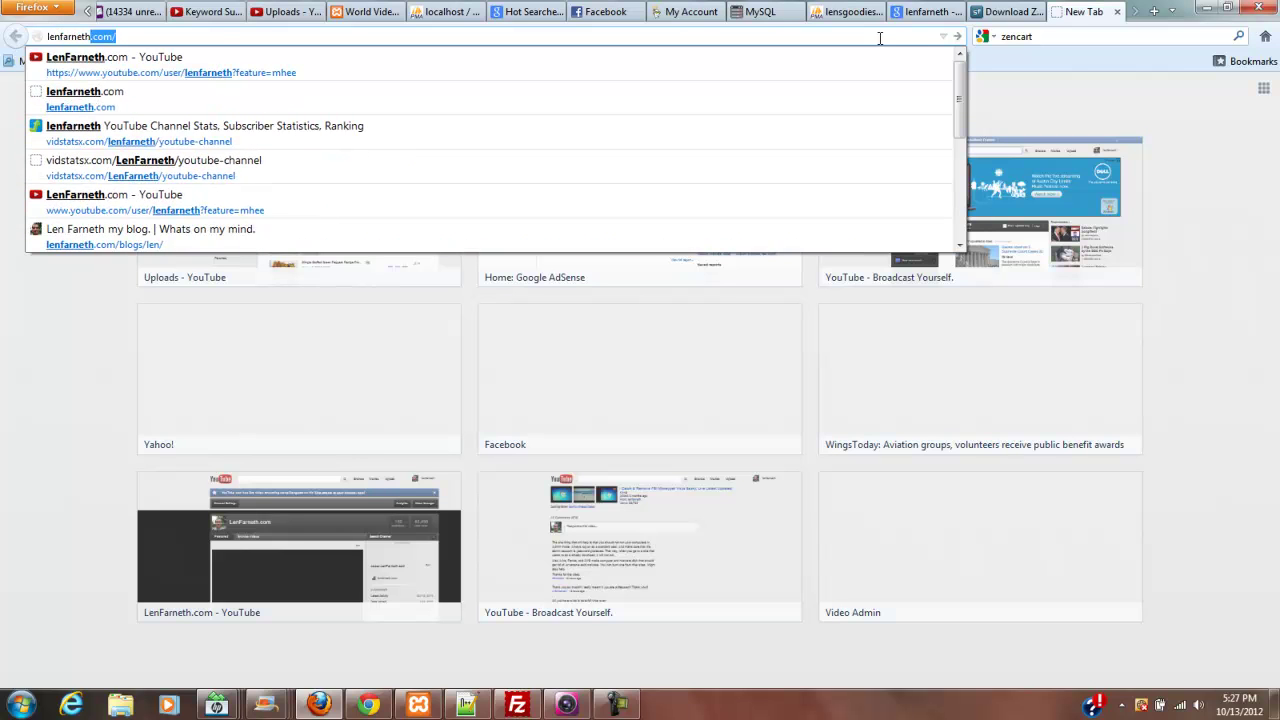
{"action": "type", "text": ".com"}
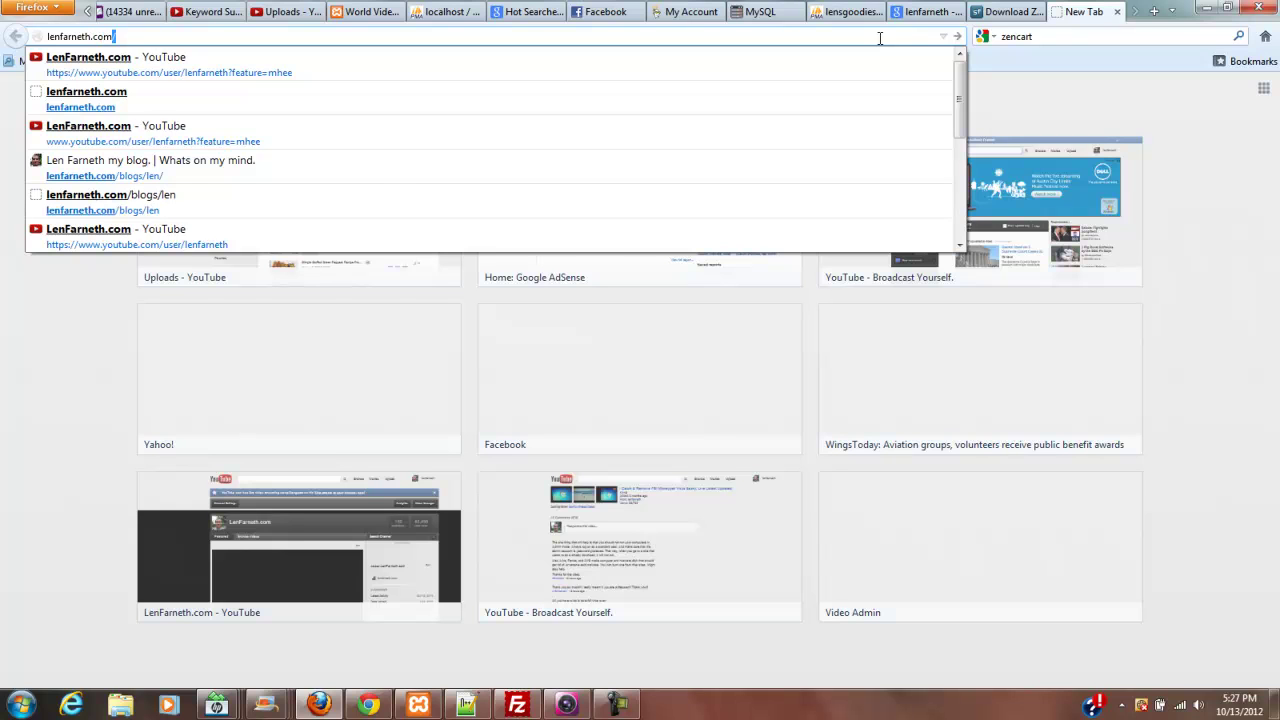
{"action": "type", "text": "/"}
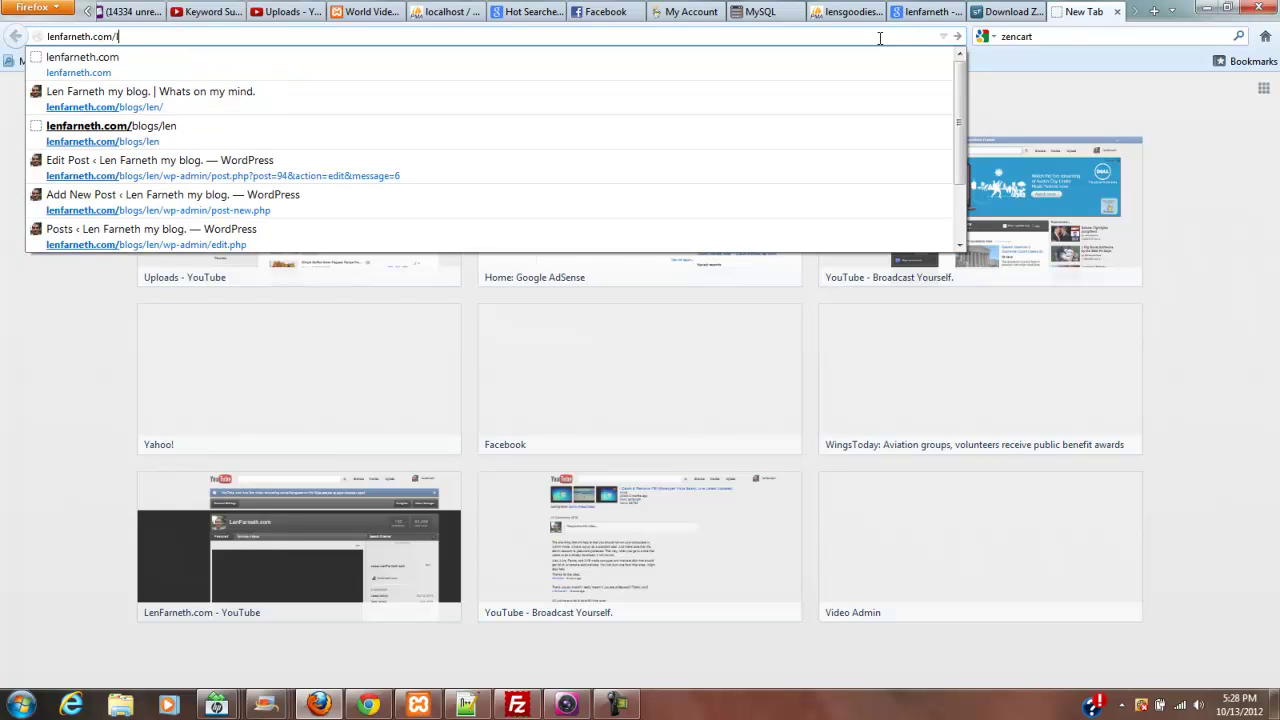
{"action": "type", "text": "lensgoo"}
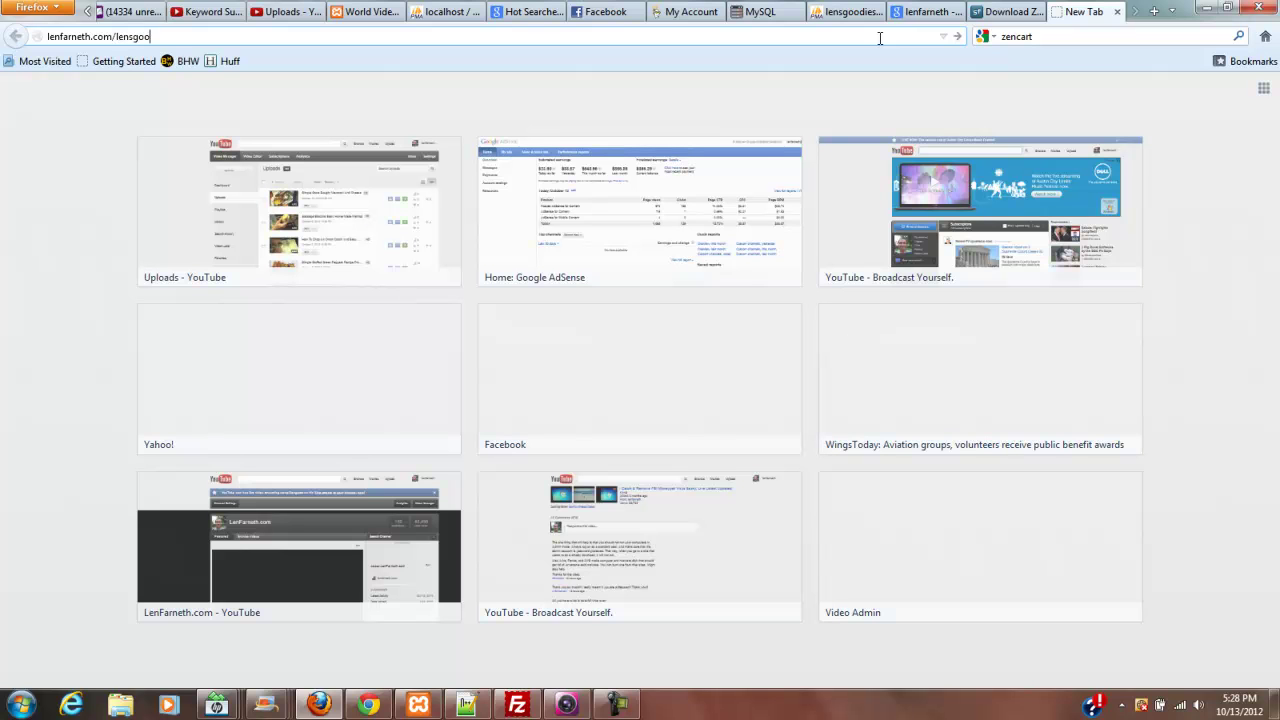
{"action": "type", "text": "dies"}
{"action": "key", "text": "Return"}
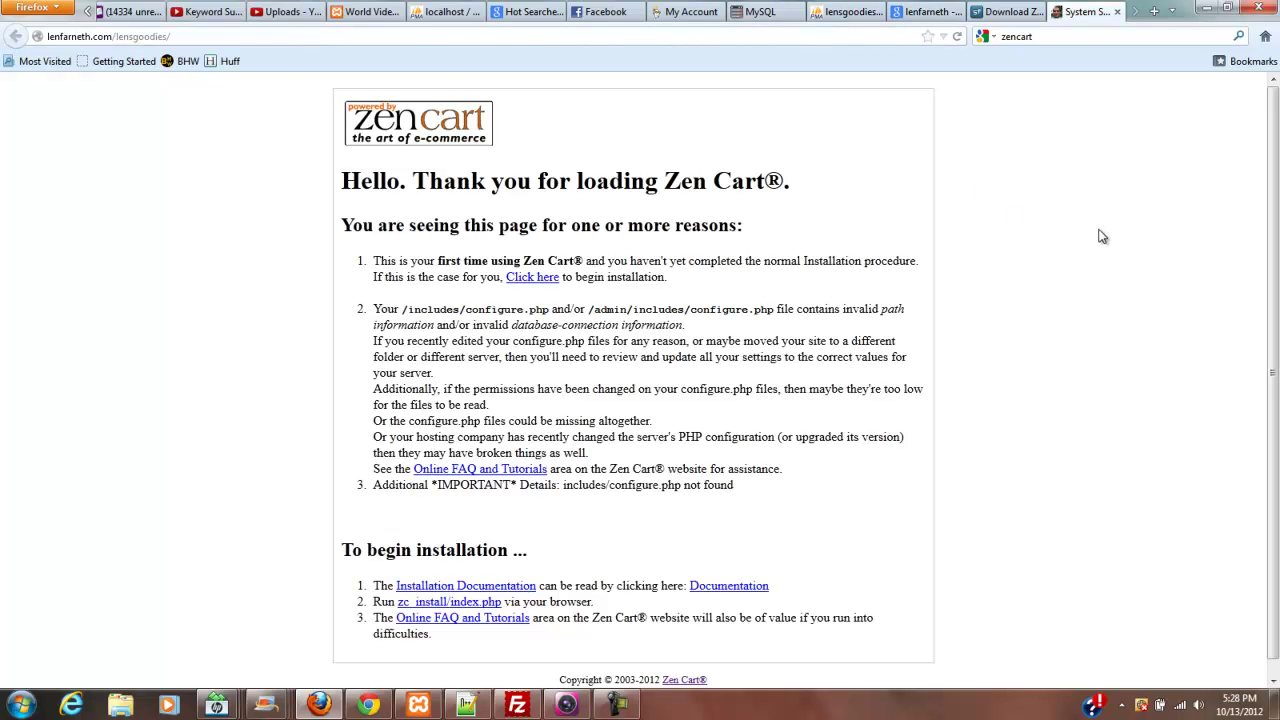
- Begin the Zen Cart installation and accept the GPL licence terms
{"action": "left_click", "coordinate": [541, 279]}
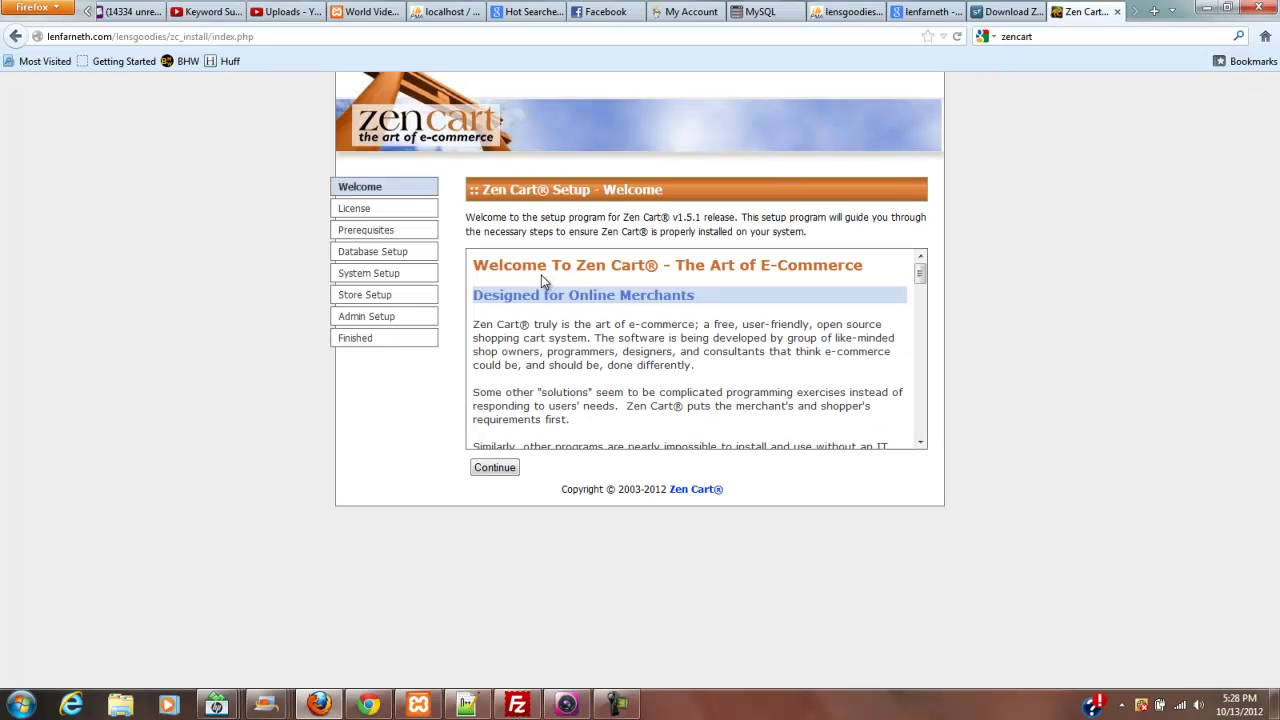
{"action": "left_click", "coordinate": [493, 467]}
{"action": "left_click", "coordinate": [475, 465]}
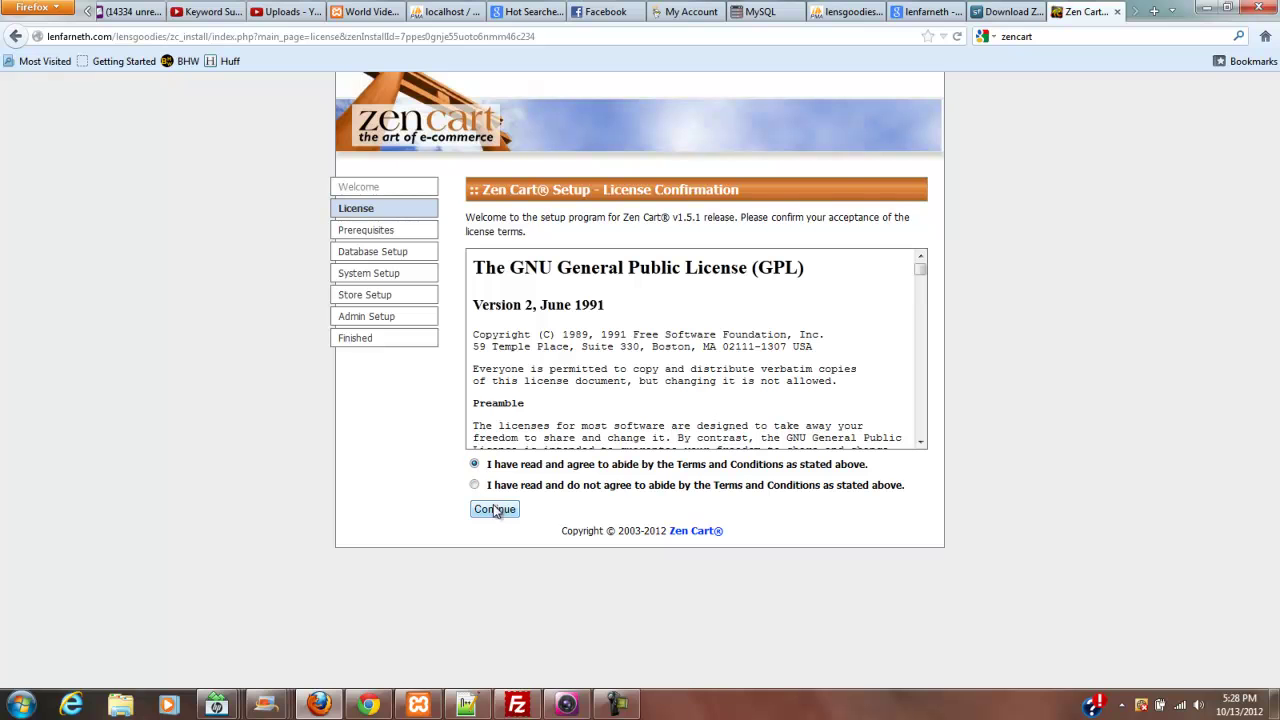
{"action": "left_click", "coordinate": [496, 511]}
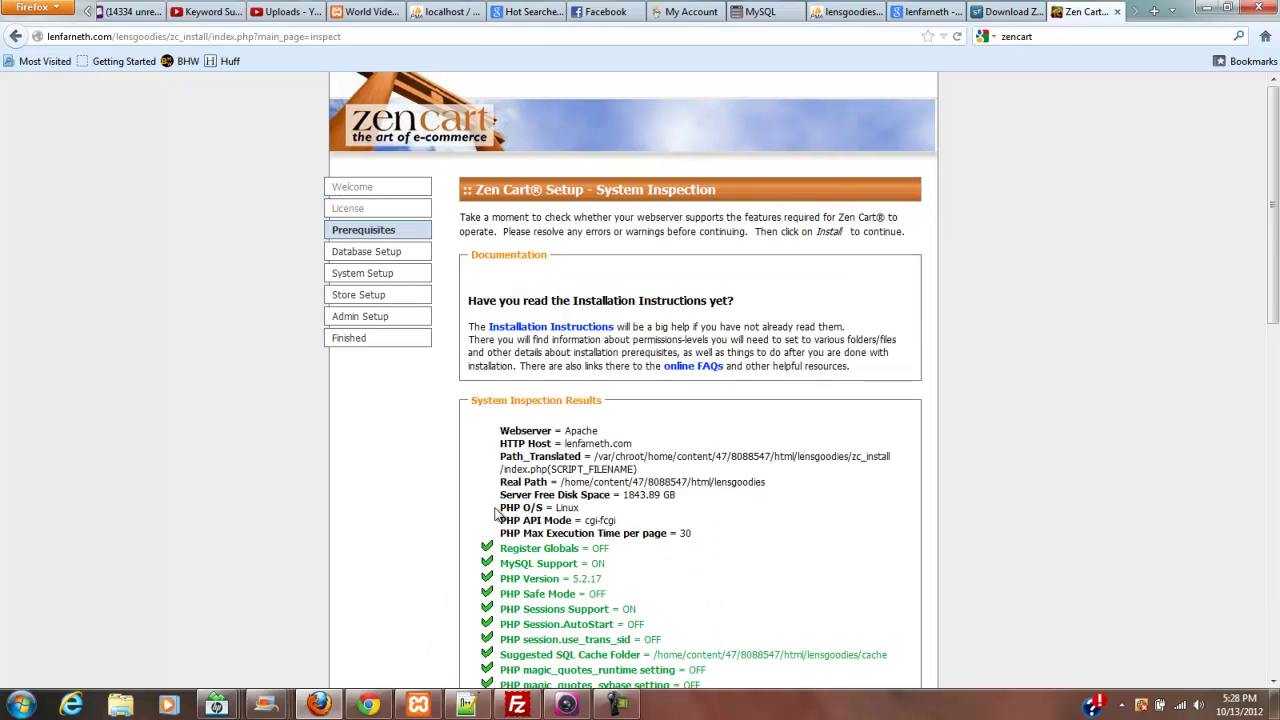
- Check that every folder permission reads OK on the System Inspection page, then start the install
{"action": "left_click_drag", "start_coordinate": [1272, 138], "coordinate": [1100, 130]}
{"action": "left_click_drag", "start_coordinate": [1270, 135], "coordinate": [1097, 496]}
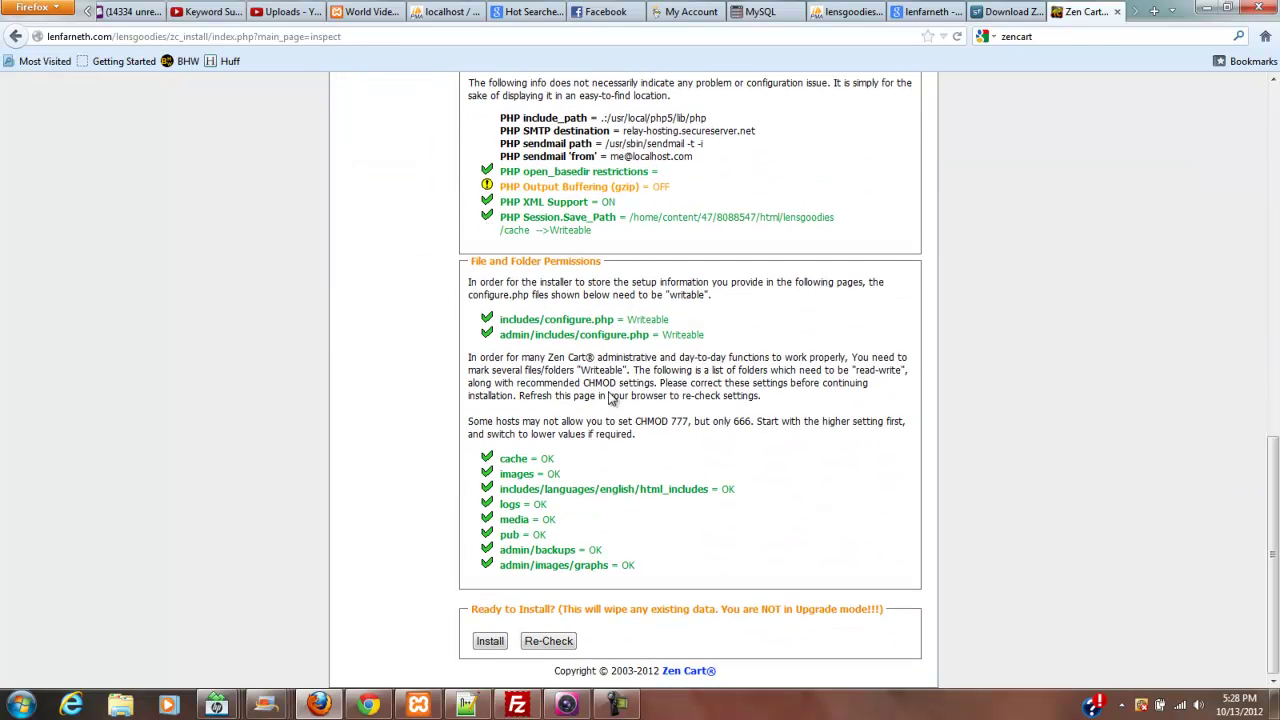
{"action": "left_click", "coordinate": [491, 642]}
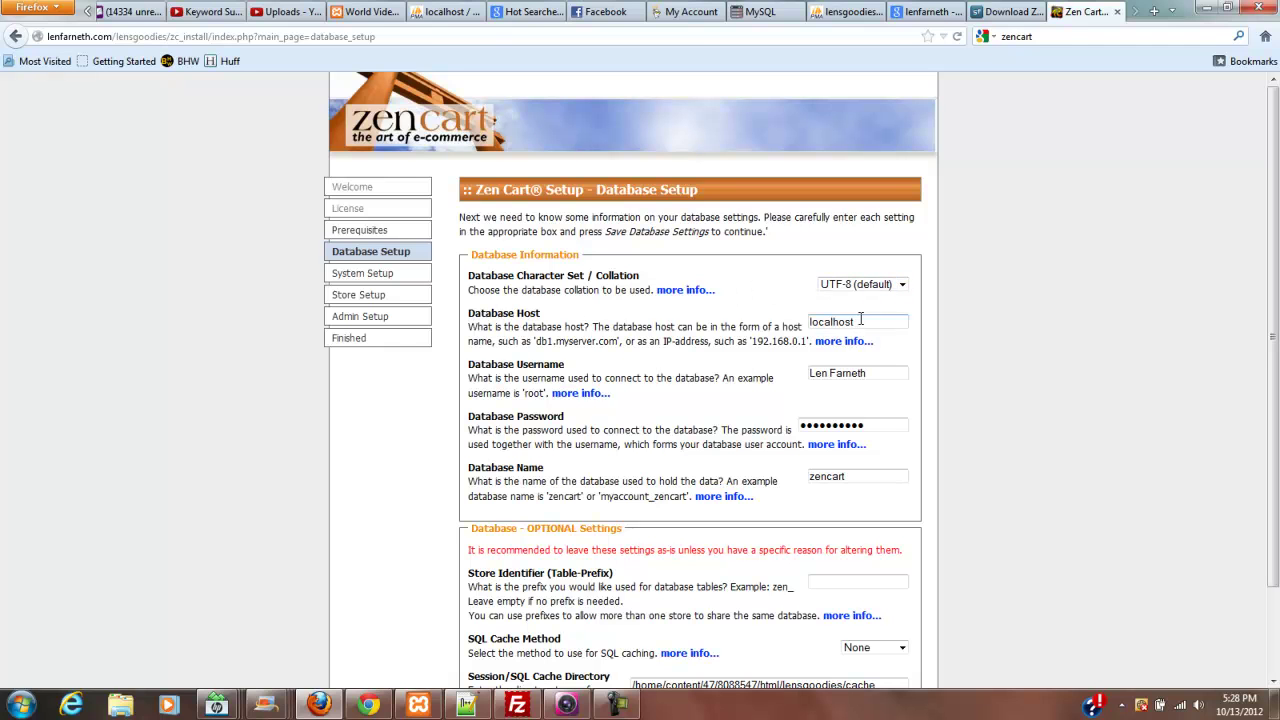
- Replace localhost with the hostedresource.com database server, review the username and database name, and save the database settings
{"action": "left_click_drag", "start_coordinate": [867, 320], "coordinate": [771, 314]}
{"action": "type", "text": "hostedresource.com"}
{"action": "left_click_drag", "start_coordinate": [884, 376], "coordinate": [811, 373]}
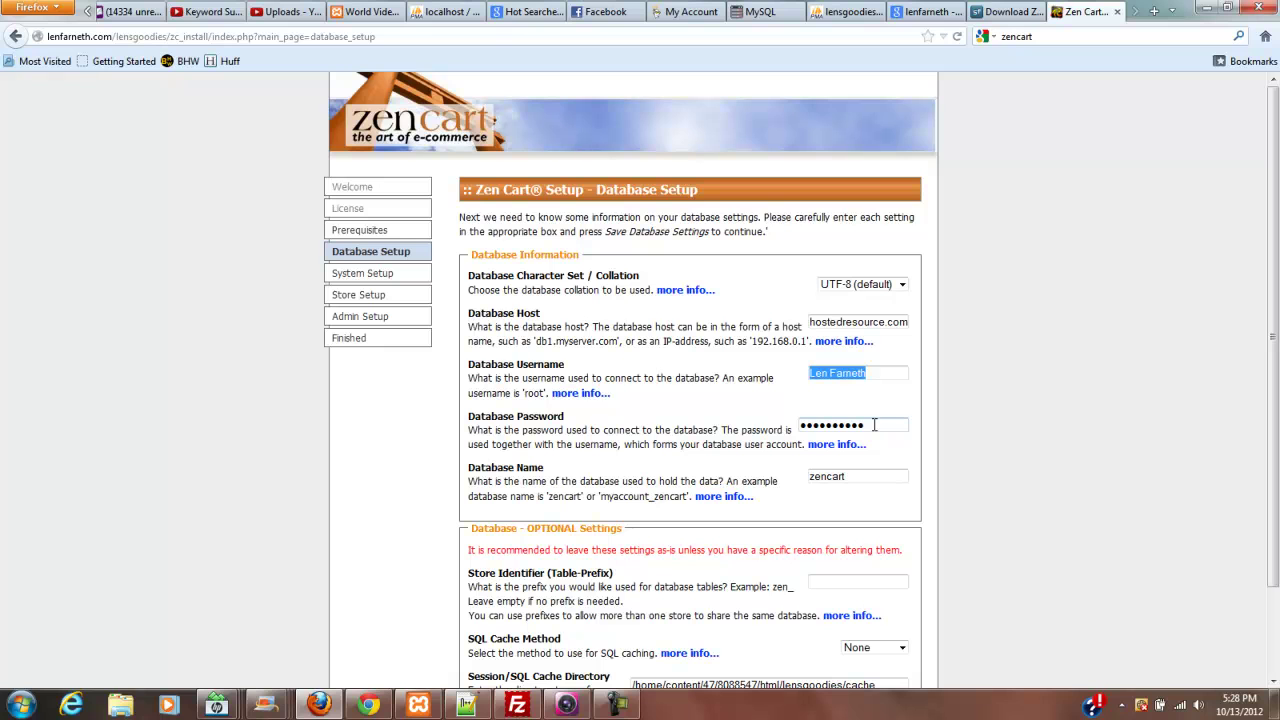
{"action": "left_click", "coordinate": [855, 477]}
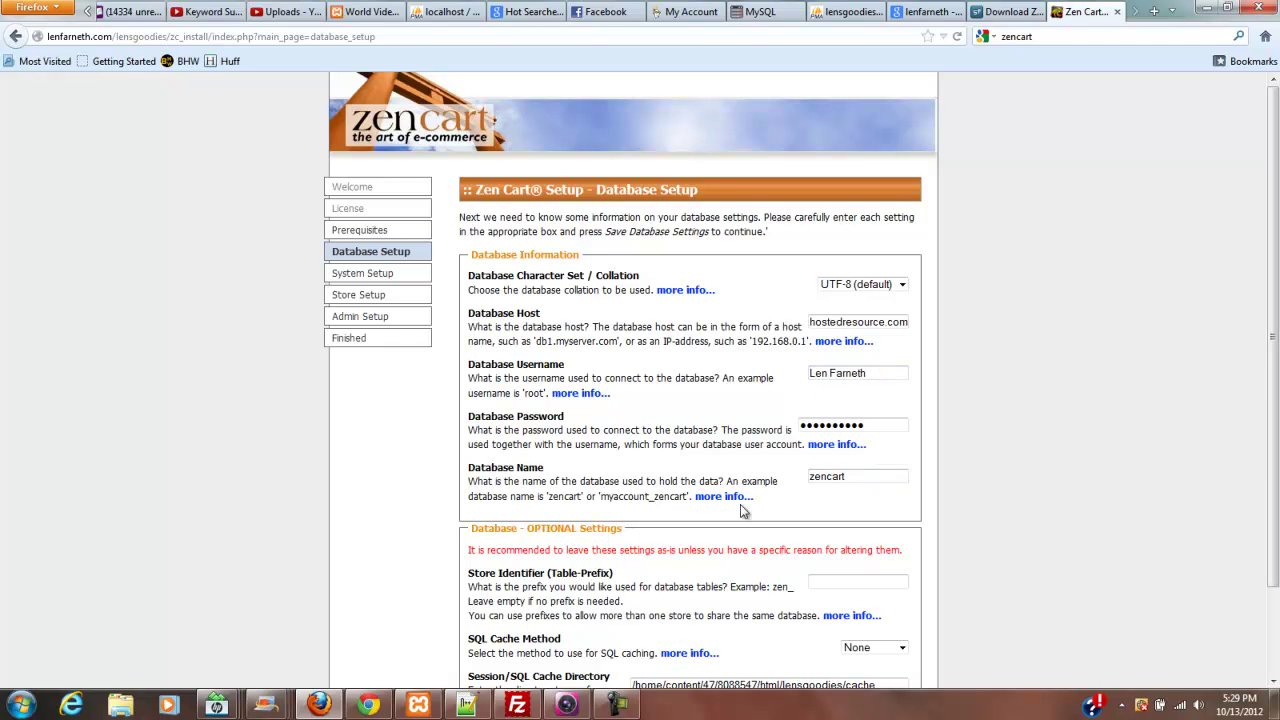
{"action": "left_click", "coordinate": [620, 706]}
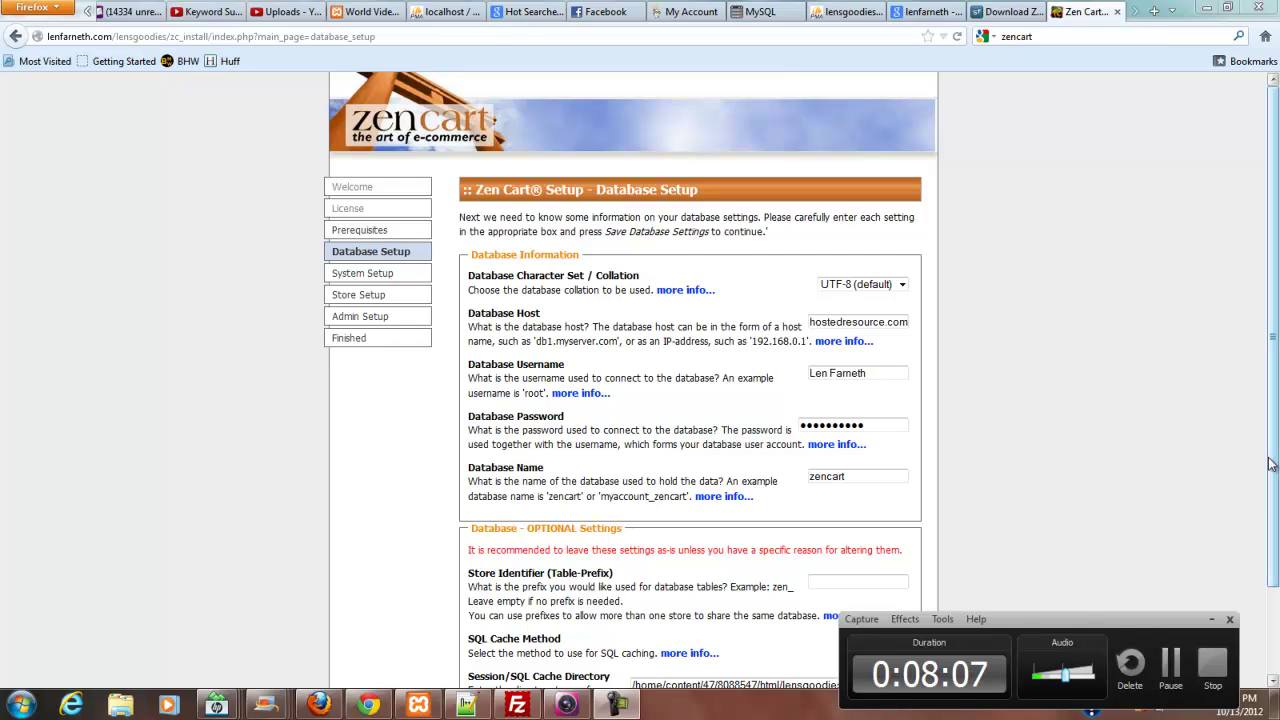
{"action": "scroll", "coordinate": [1250, 578], "scroll_direction": "down", "scroll_amount": 2}
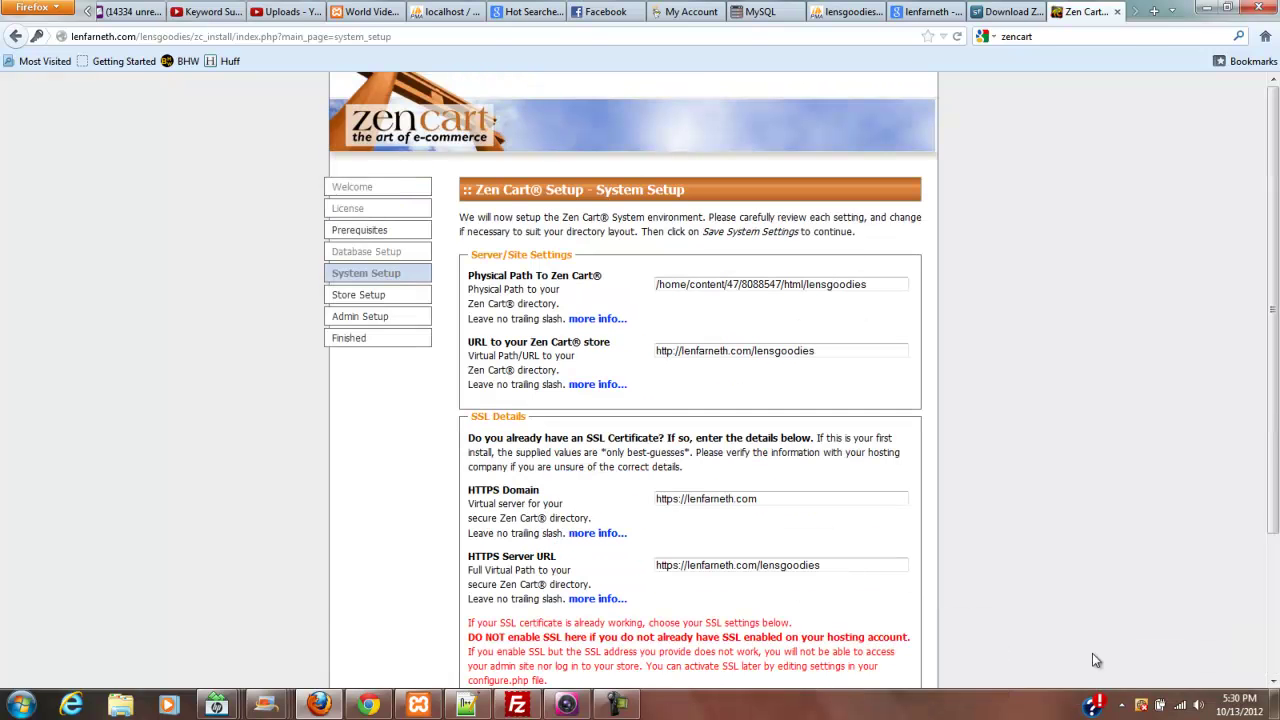
- Keep the detected lensgoodies path and URL with Enable SSL set to NO, and save
{"action": "left_click_drag", "start_coordinate": [1273, 268], "coordinate": [1256, 430]}
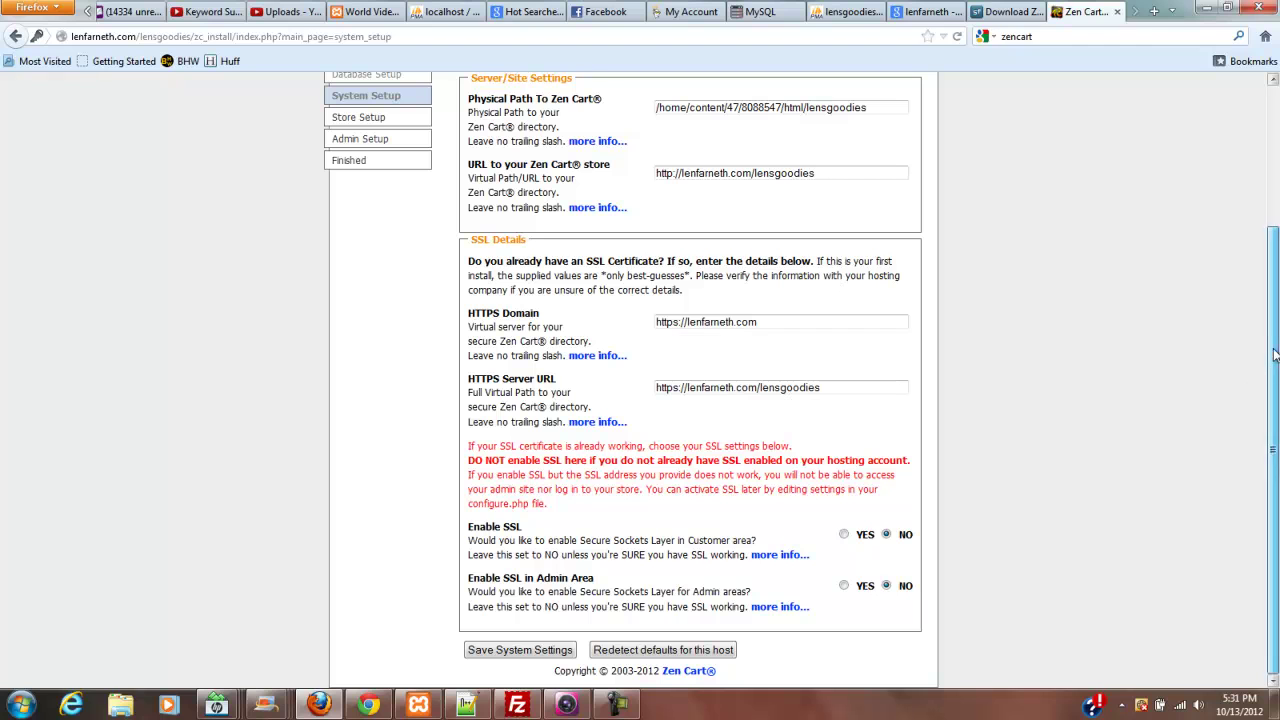
{"action": "left_click", "coordinate": [545, 651]}
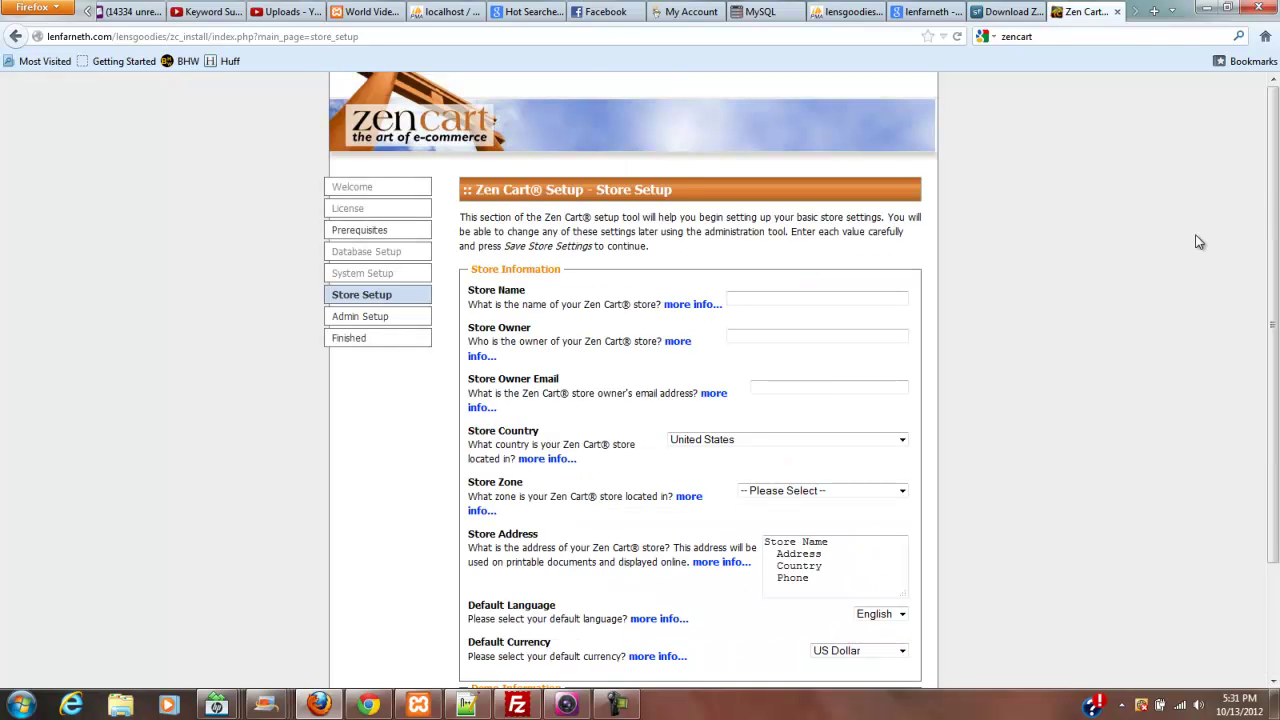
- Enter the store name, owner, email, Virginia zone and address, turn on demo products, and save
{"action": "scroll", "coordinate": [1180, 255], "scroll_direction": "down", "scroll_amount": 2}
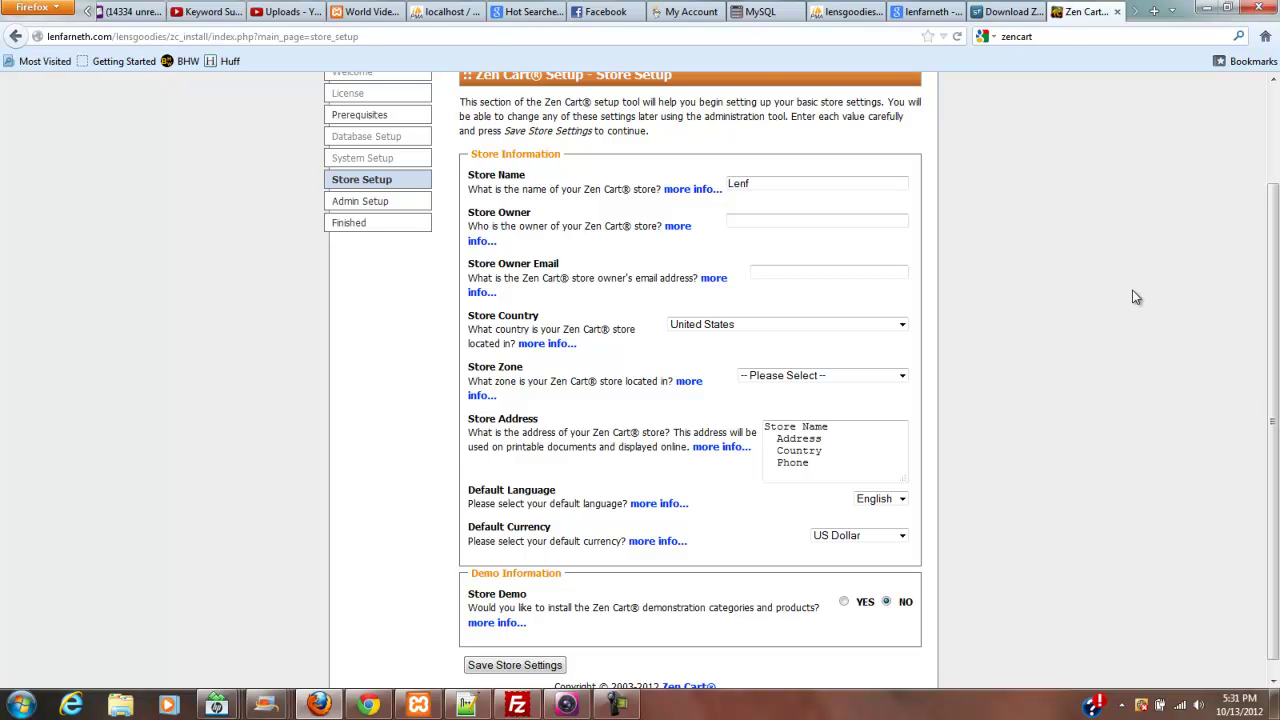
{"action": "type", "text": "Farneth"}
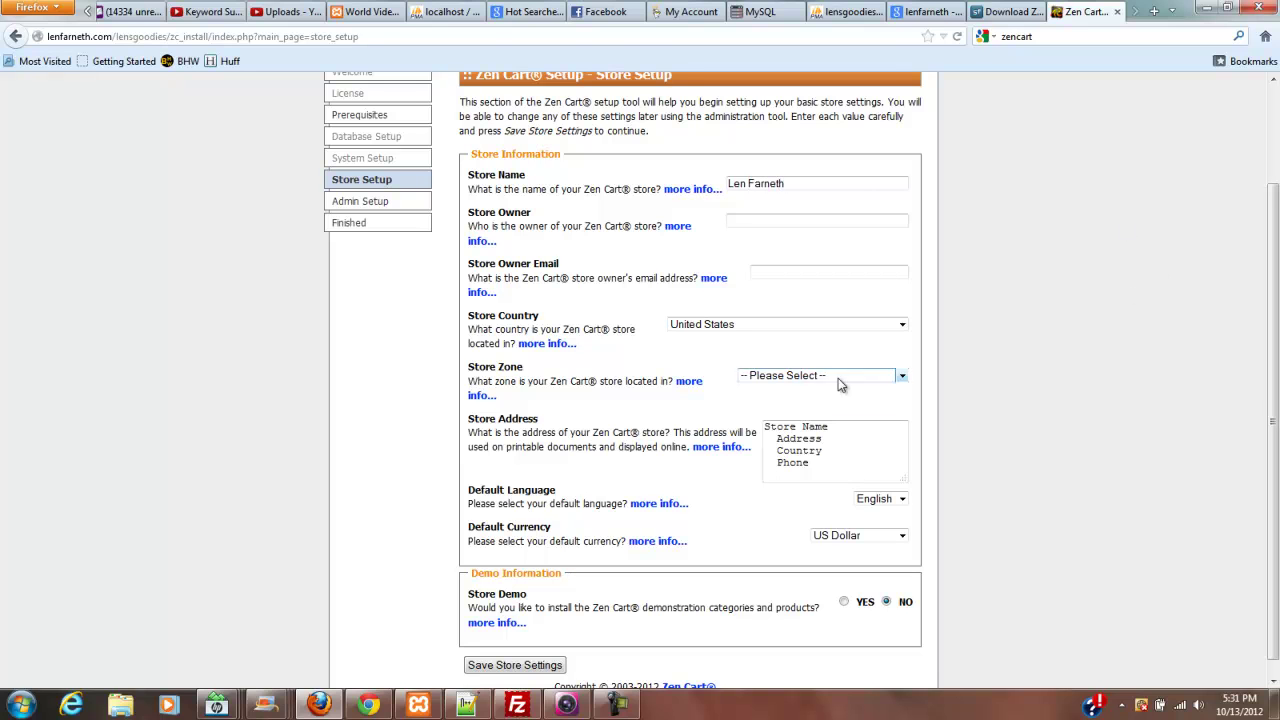
{"action": "left_click", "coordinate": [617, 705]}
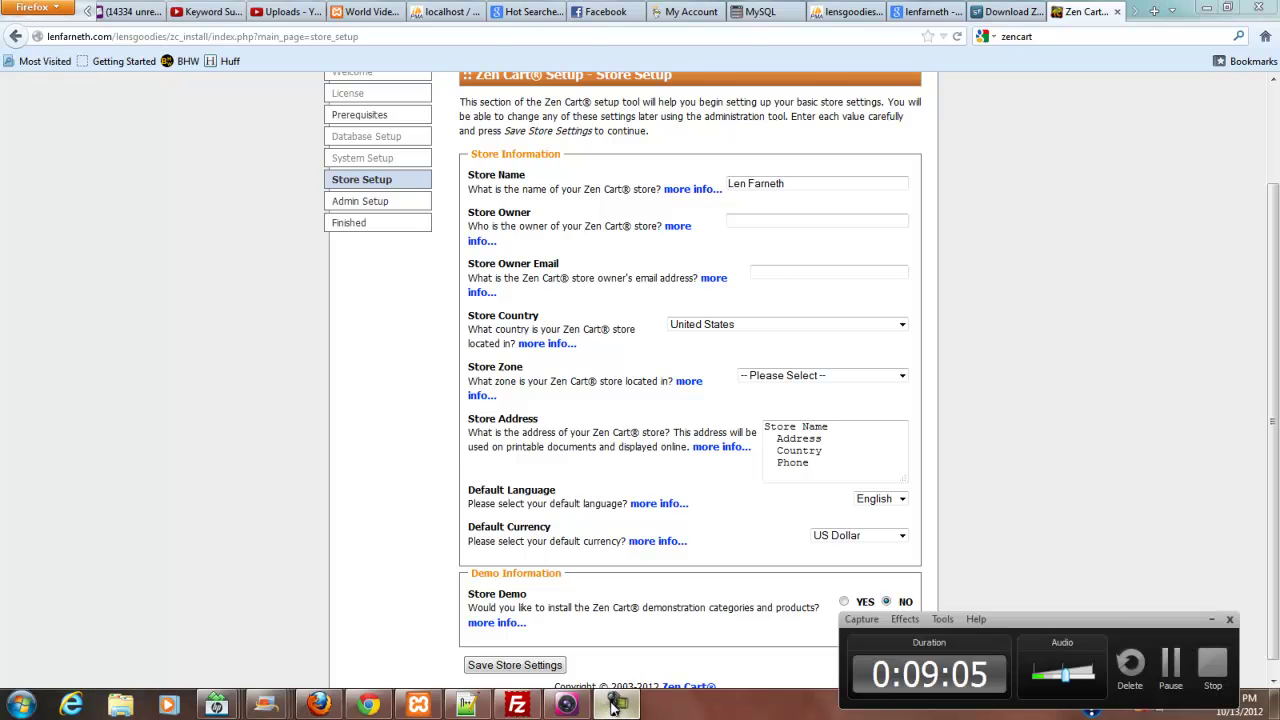
{"action": "left_click", "coordinate": [1170, 663]}
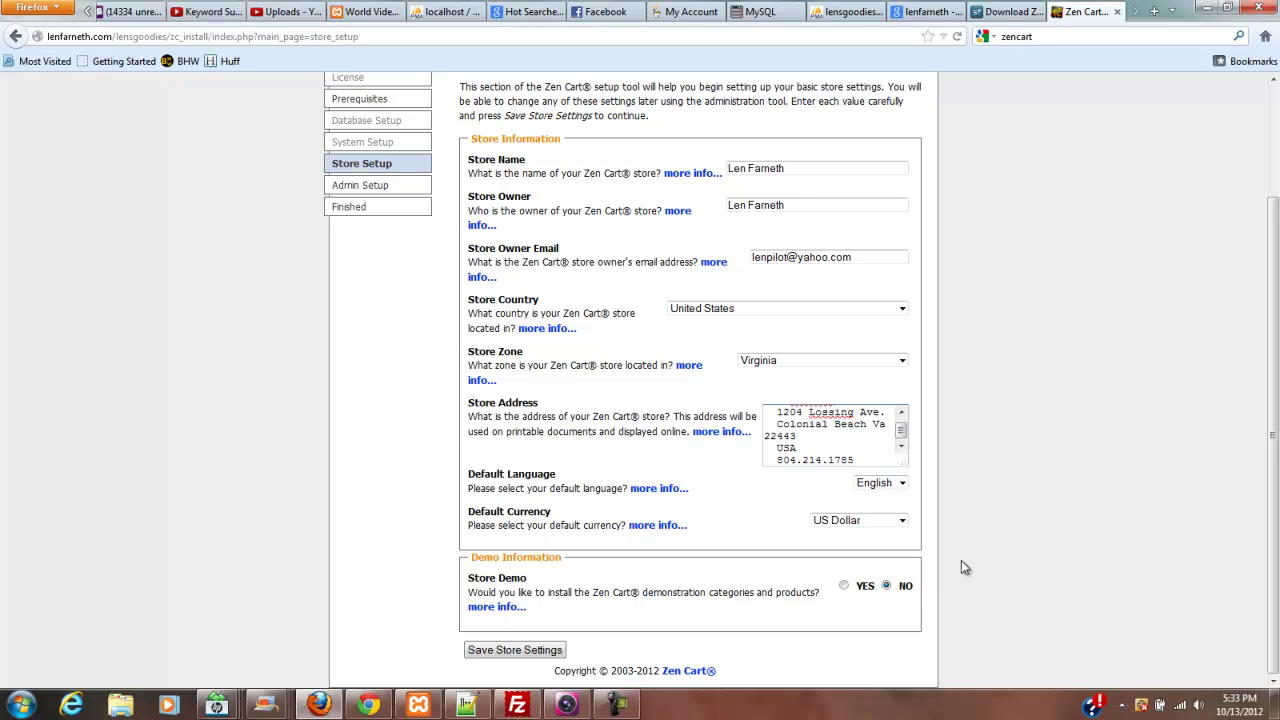
{"action": "left_click", "coordinate": [844, 587]}
{"action": "left_click", "coordinate": [516, 650]}
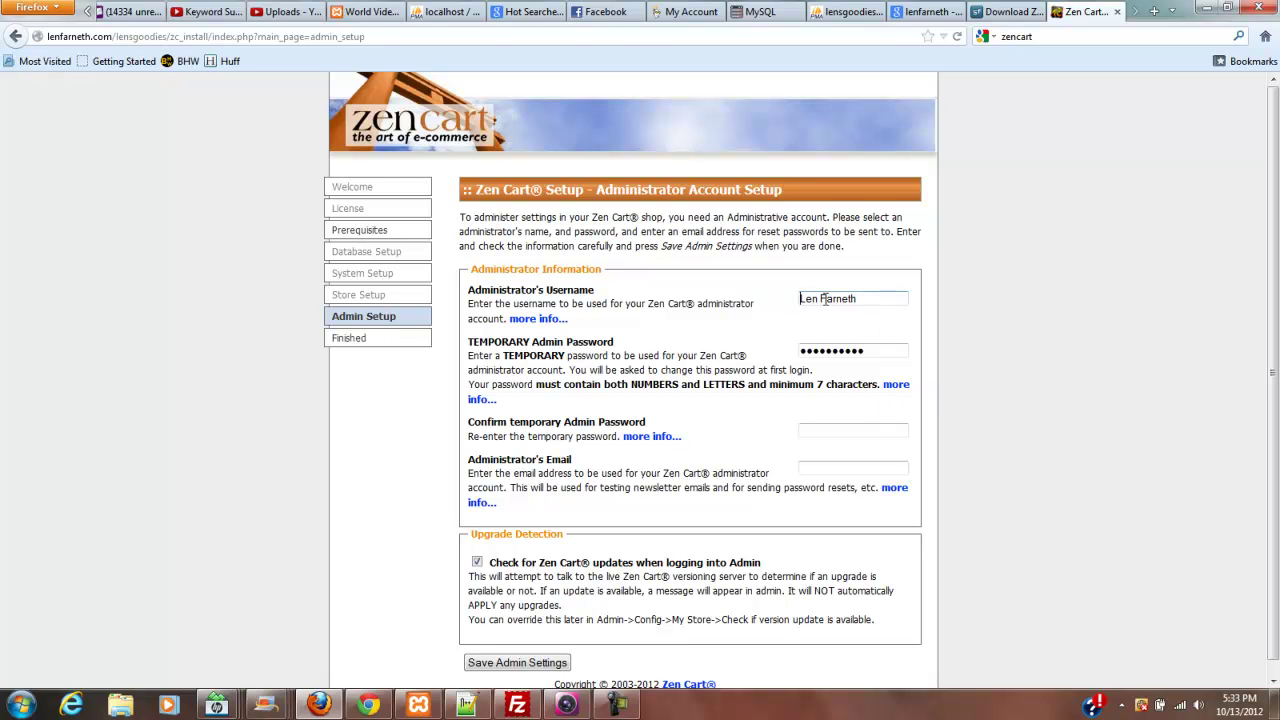
- Enter a temporary admin password, its confirmation and the admin email, and submit them
{"action": "left_click", "coordinate": [862, 348]}
{"action": "left_click_drag", "start_coordinate": [873, 350], "coordinate": [797, 350]}
{"action": "left_click", "coordinate": [852, 428]}
{"action": "left_click_drag", "start_coordinate": [1274, 285], "coordinate": [1272, 338]}
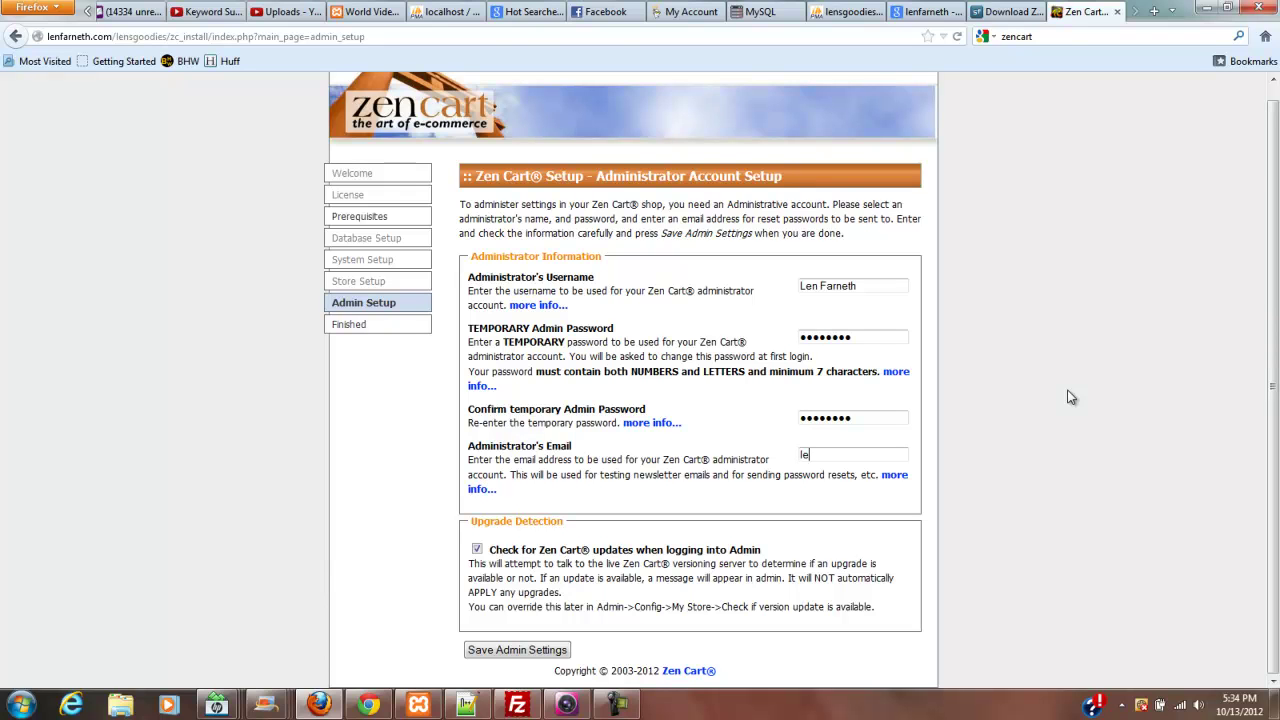
{"action": "left_click", "coordinate": [513, 650]}
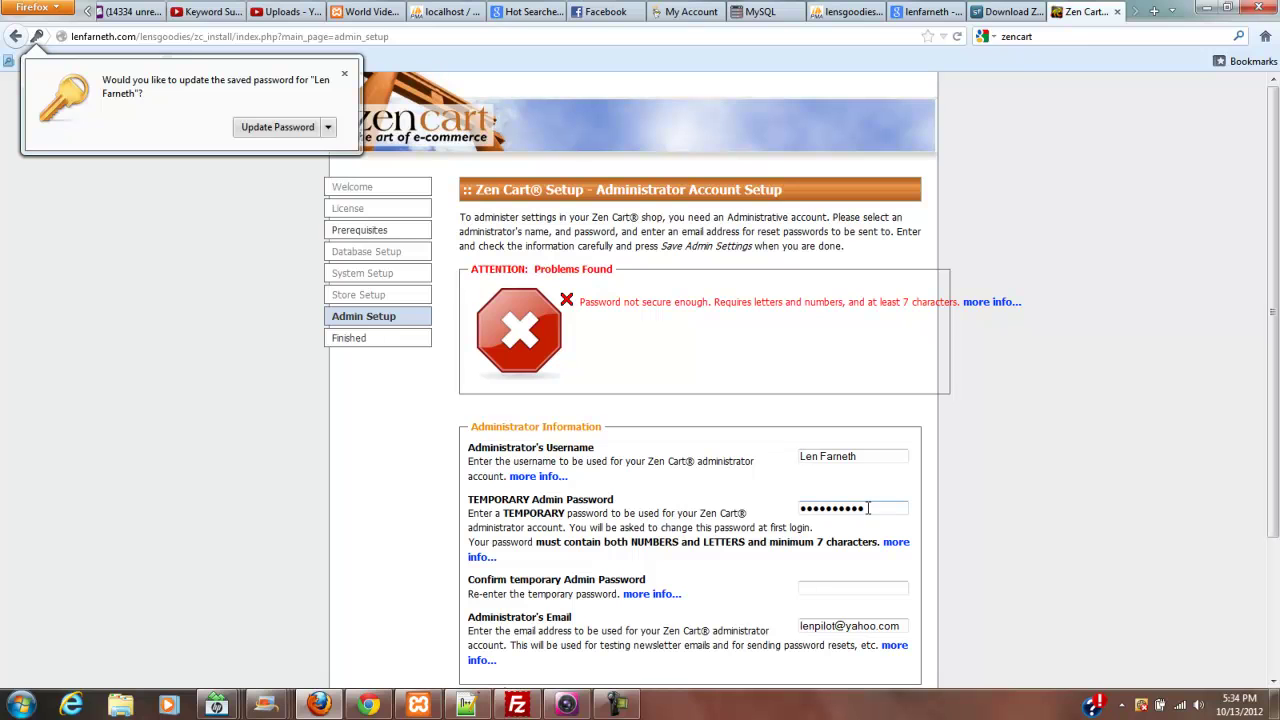
- Replace the rejected password with a stronger one and save the admin settings
{"action": "left_click_drag", "start_coordinate": [868, 508], "coordinate": [780, 501]}
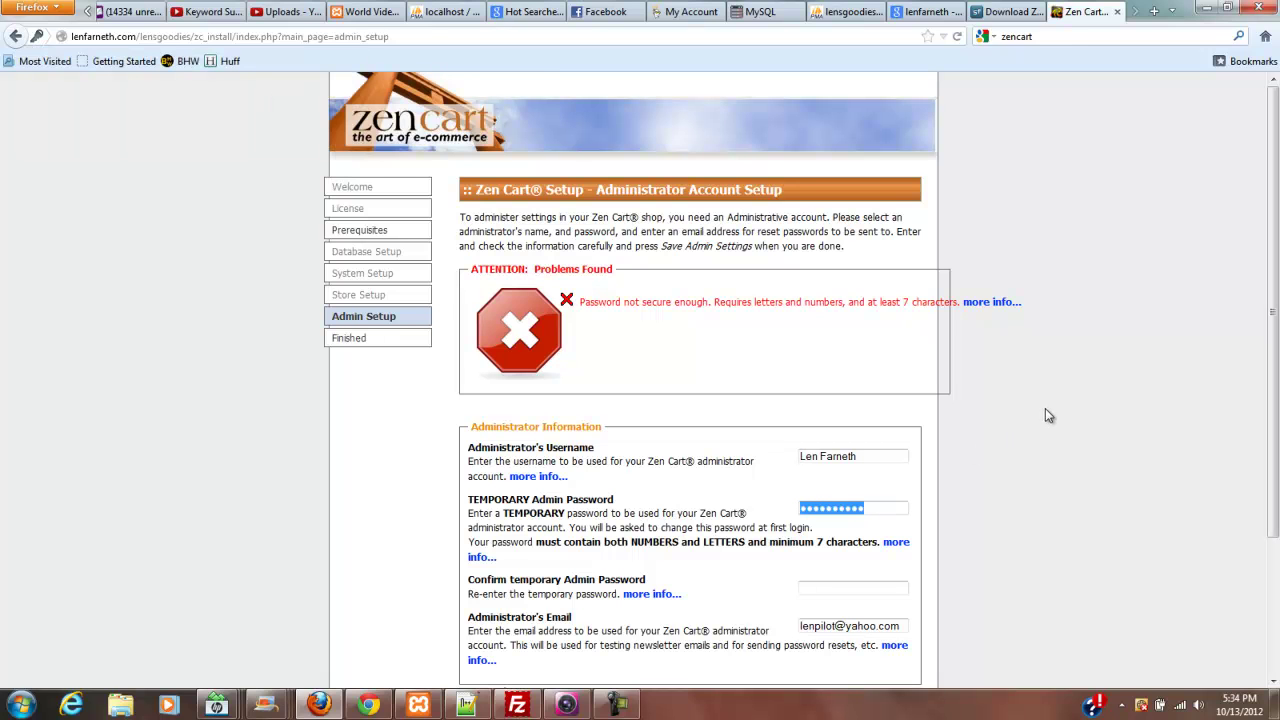
{"action": "type", "text": "***"}
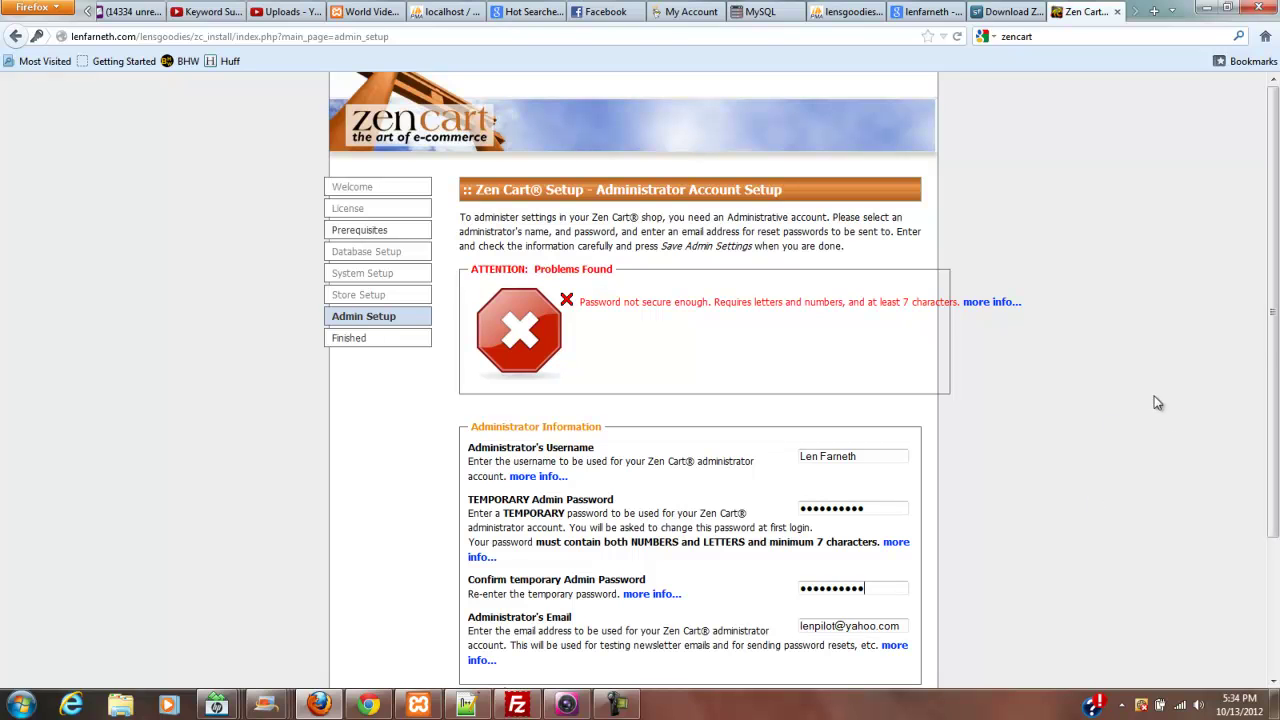
{"action": "left_click_drag", "start_coordinate": [1274, 314], "coordinate": [1253, 537]}
{"action": "left_click", "coordinate": [500, 650]}
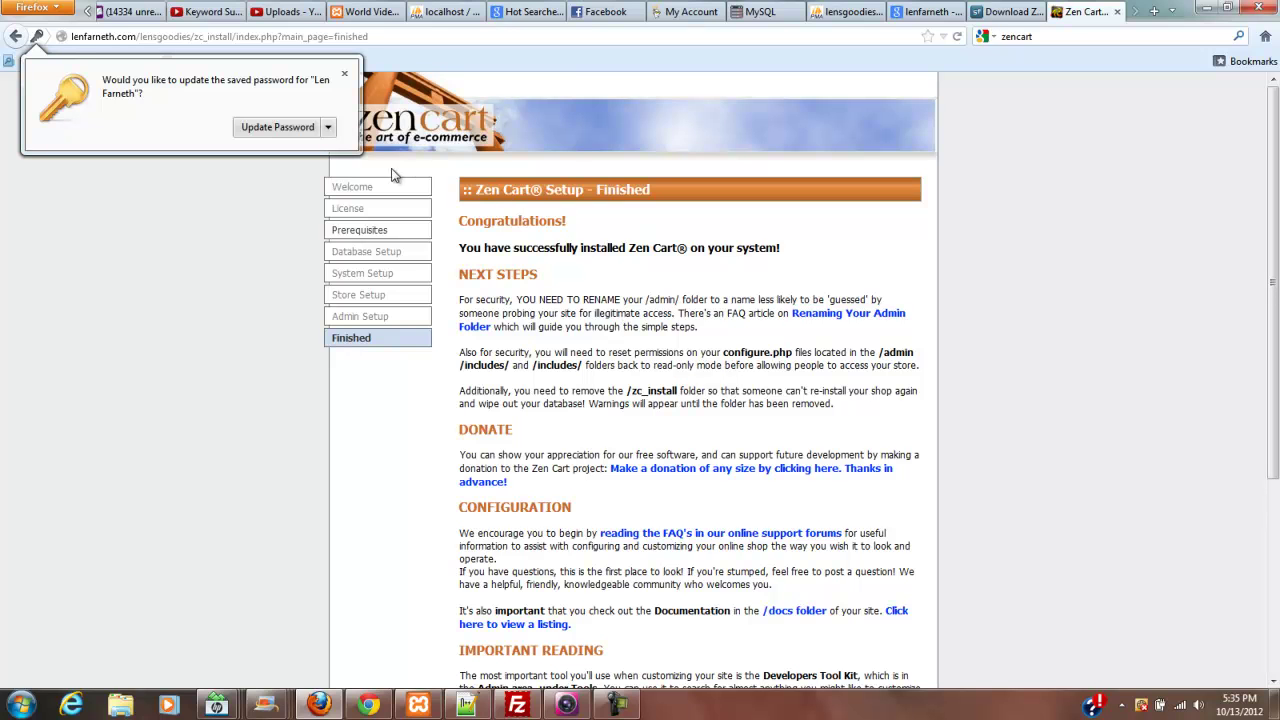
- Dismiss the saved-password prompt, read the Finished page's Next Steps, and return to FileZilla
{"action": "left_click", "coordinate": [343, 78]}
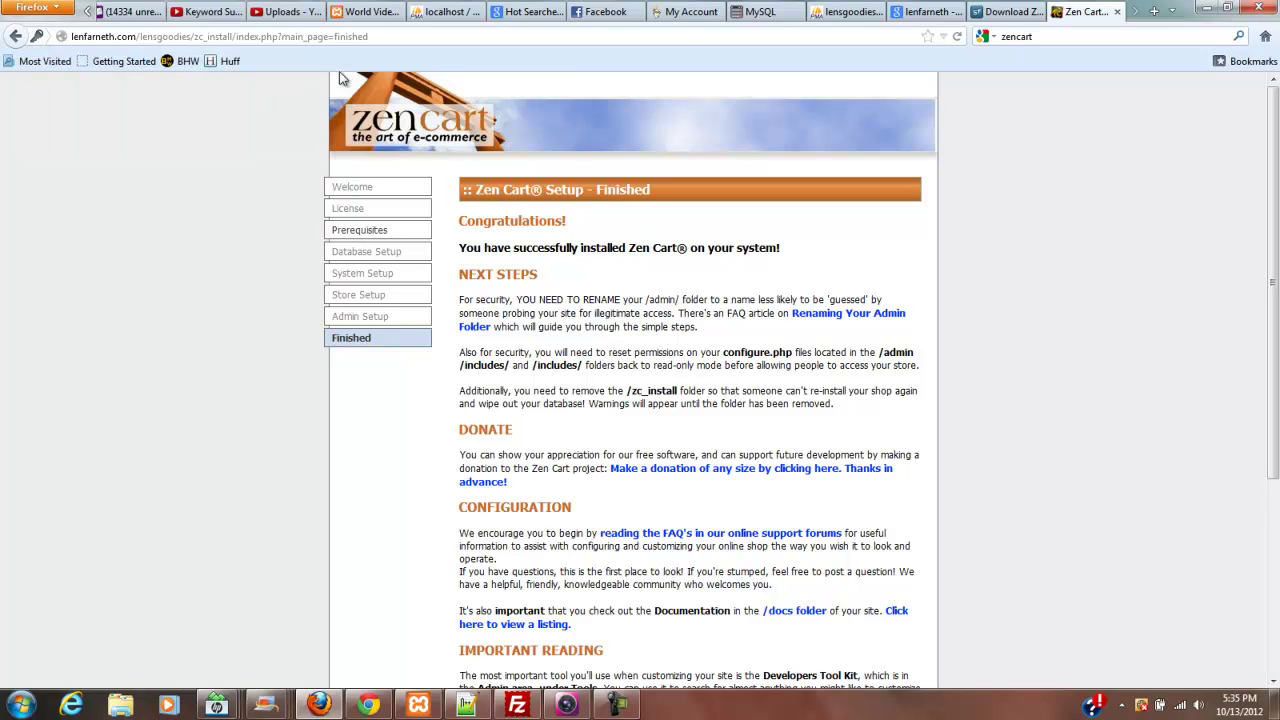
{"action": "left_click", "coordinate": [617, 705]}
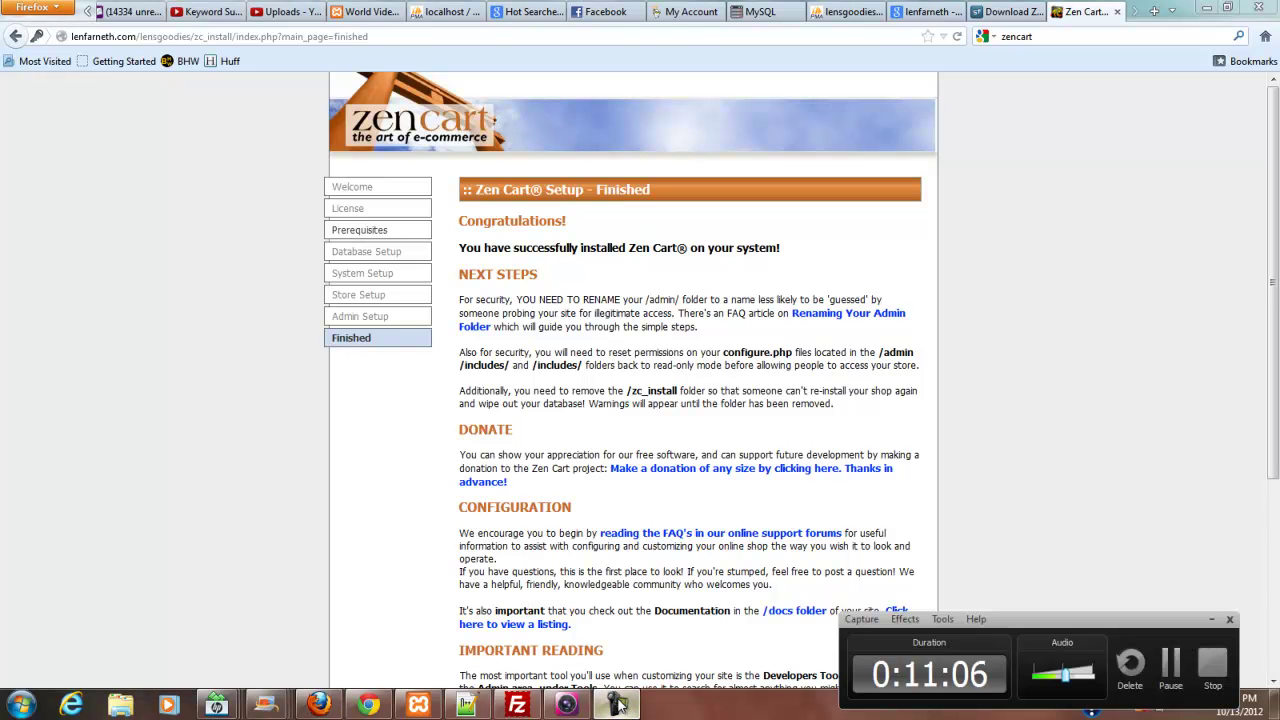
{"action": "left_click", "coordinate": [1172, 670]}
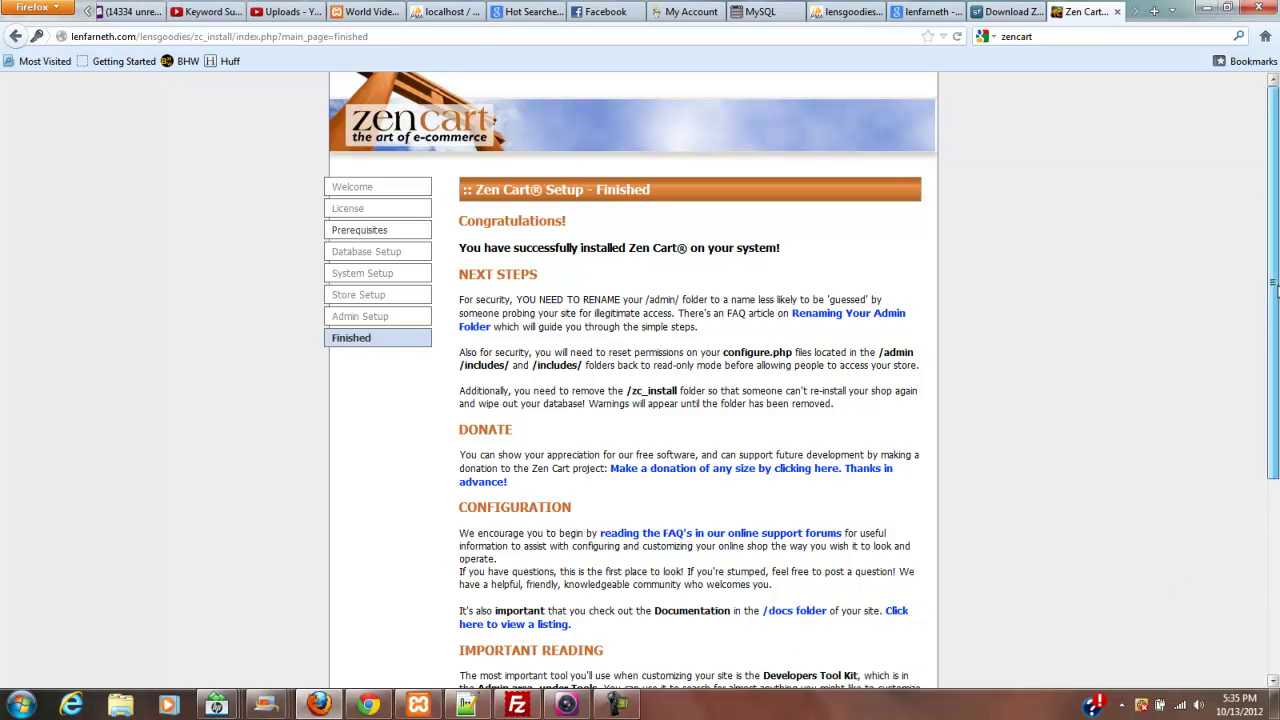
{"action": "left_click_drag", "start_coordinate": [1274, 294], "coordinate": [1273, 394]}
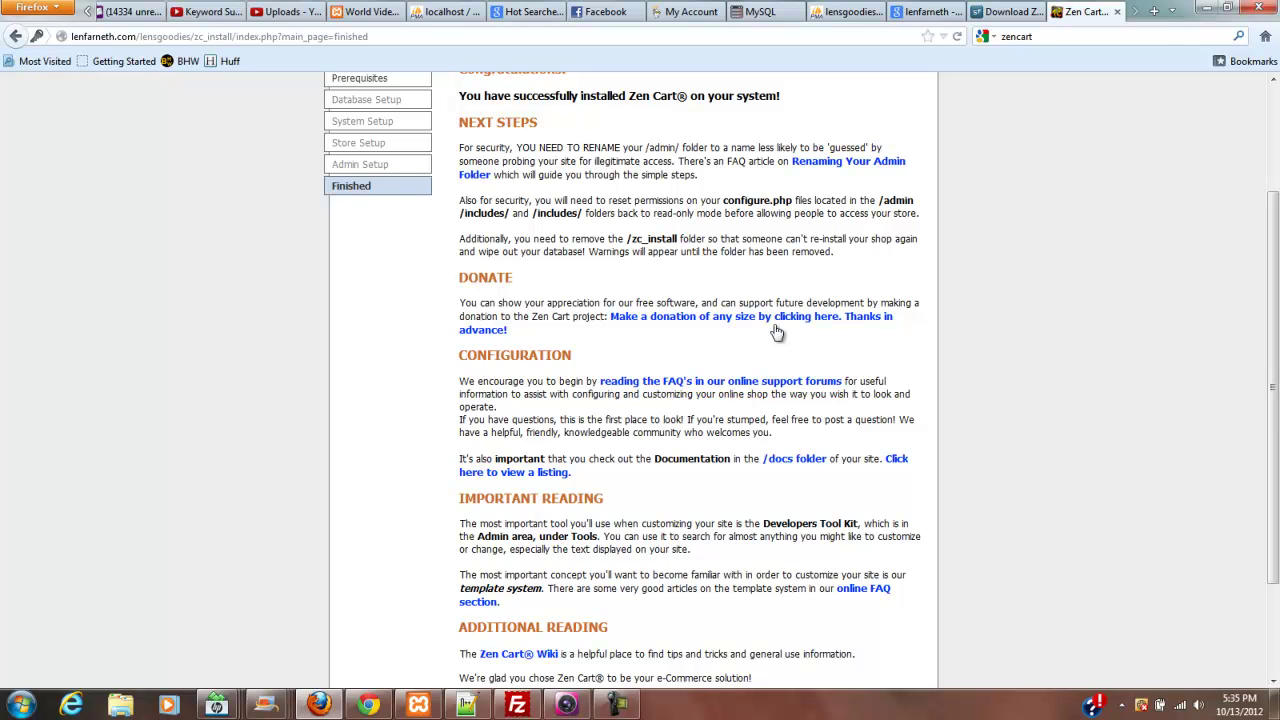
{"action": "left_click", "coordinate": [517, 705]}
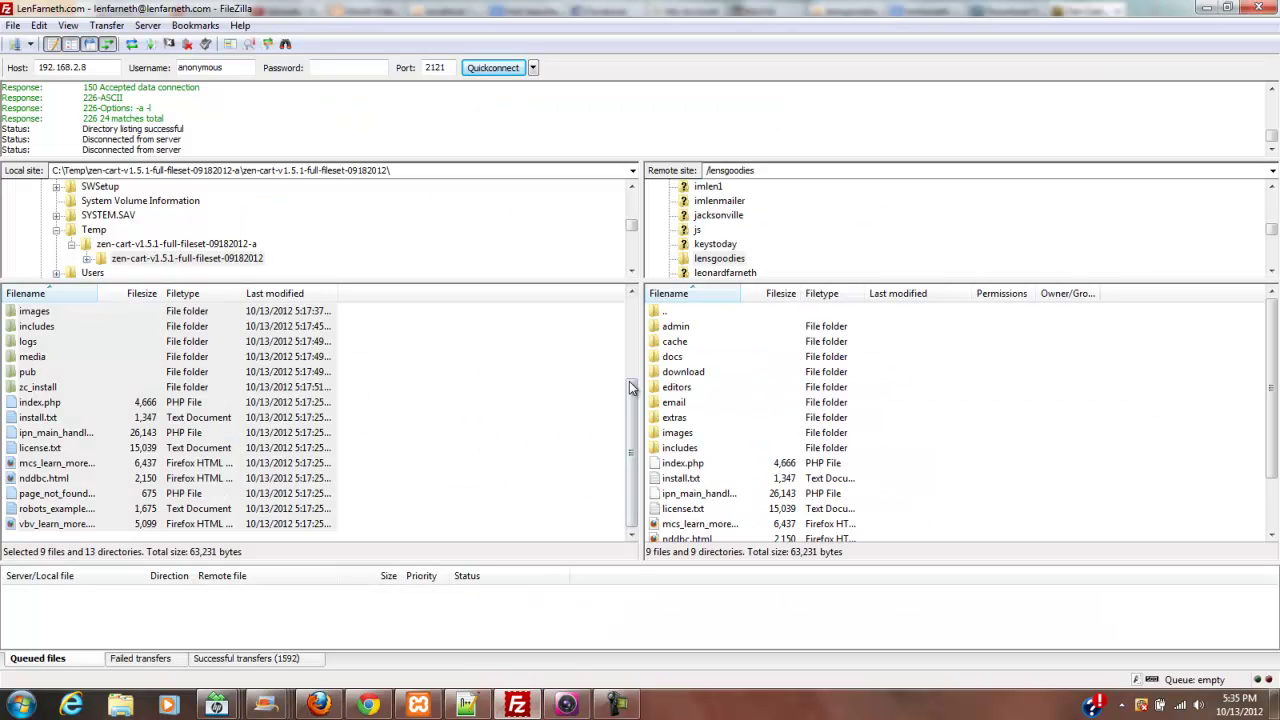
- Check the 0604 permissions of configure.php in the remote admin/includes folder
{"action": "left_click", "coordinate": [662, 330]}
{"action": "double_click", "coordinate": [664, 327]}
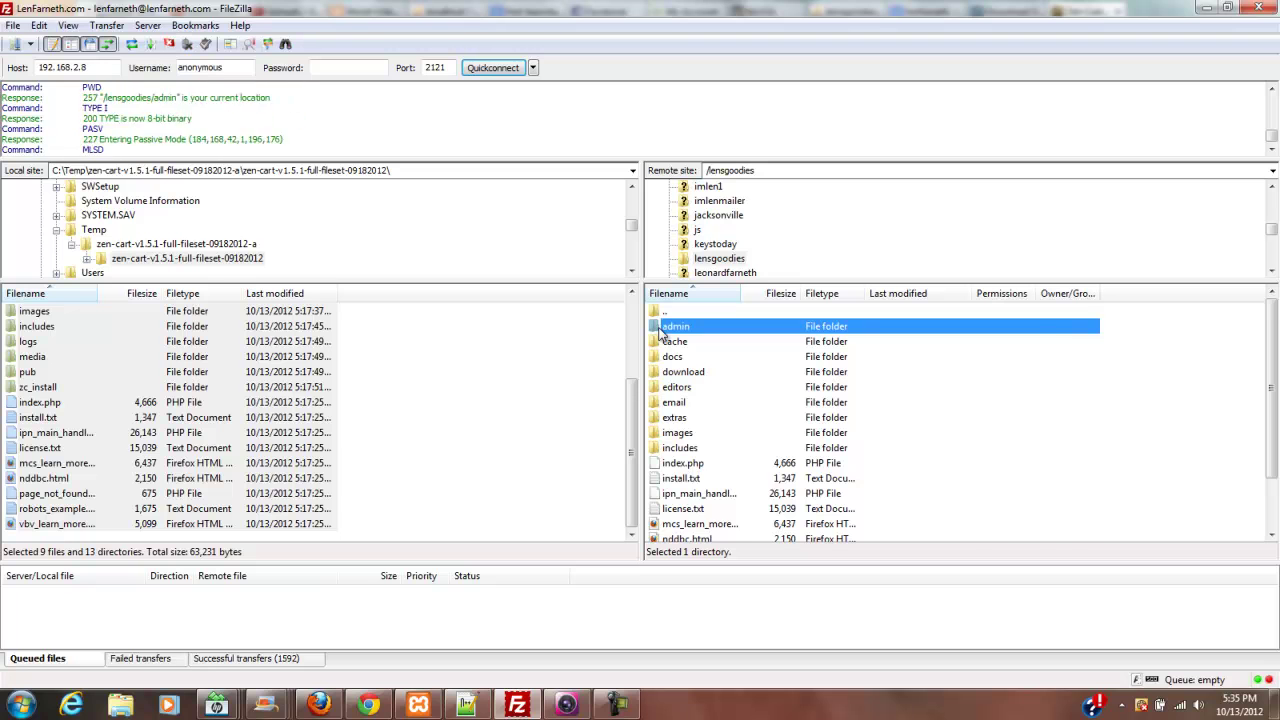
{"action": "double_click", "coordinate": [678, 359]}
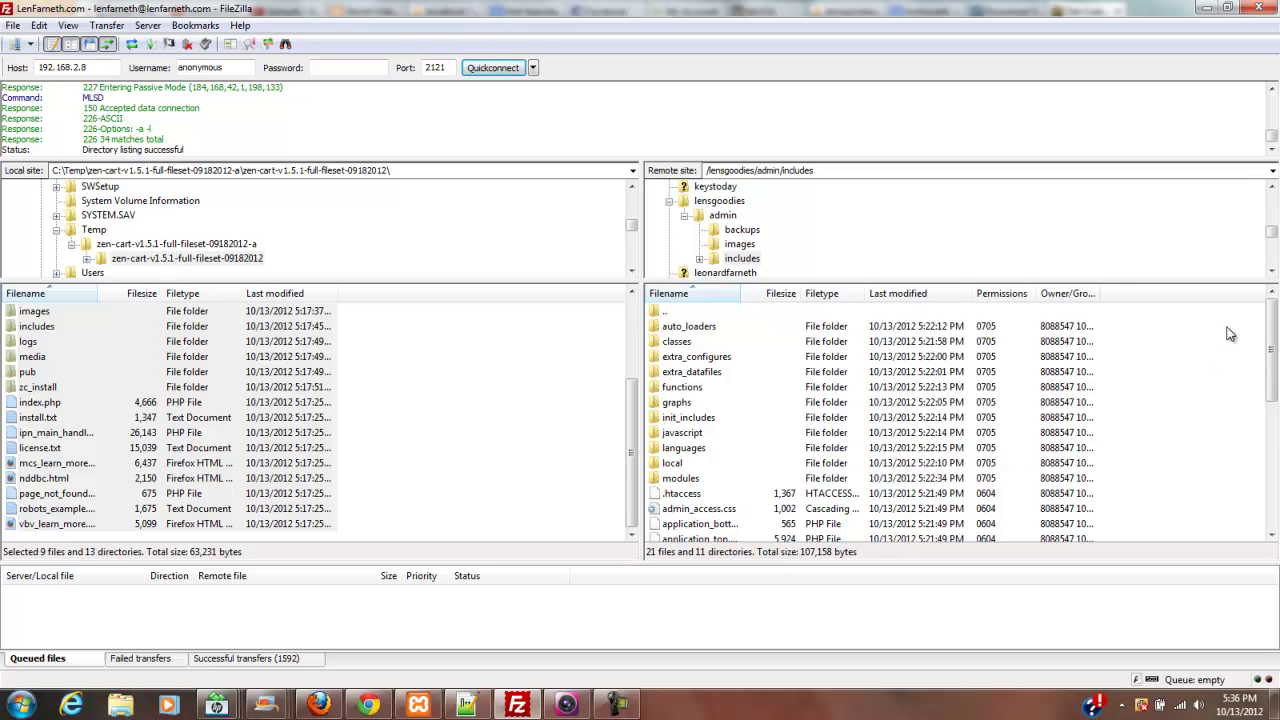
{"action": "left_click_drag", "start_coordinate": [1274, 313], "coordinate": [1274, 368]}
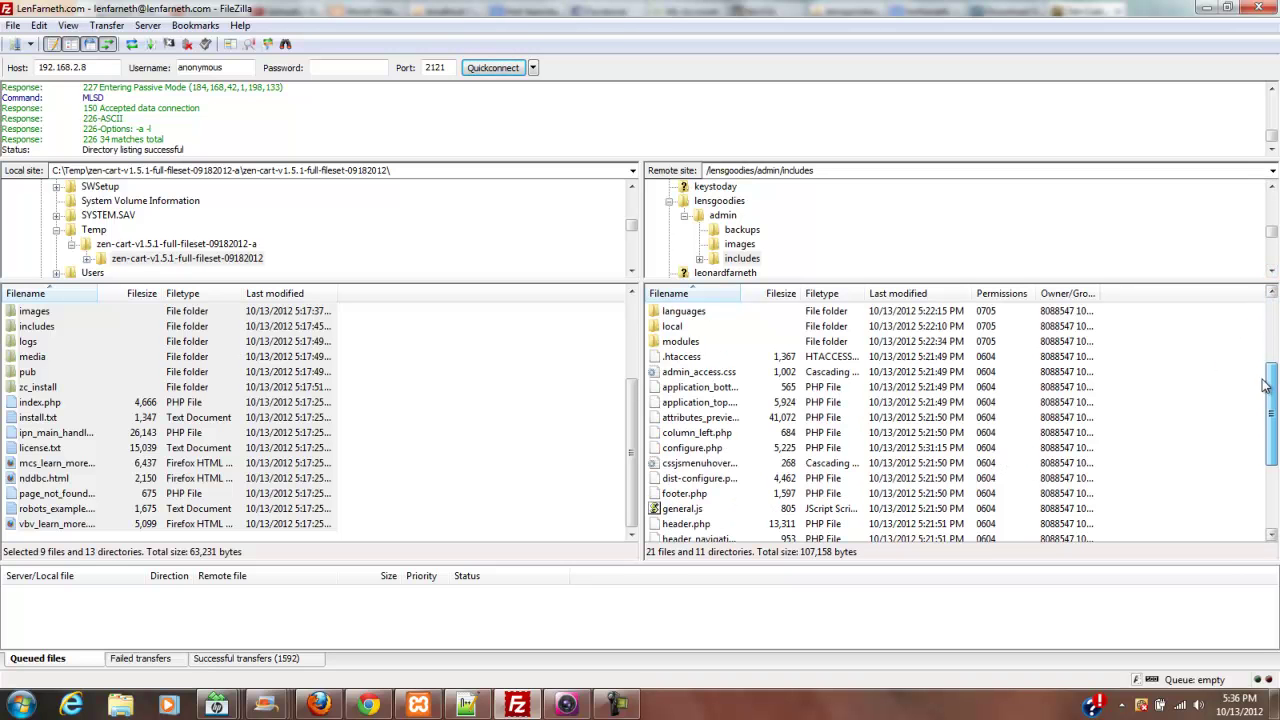
{"action": "left_click", "coordinate": [993, 452]}
{"action": "right_click", "coordinate": [993, 452]}
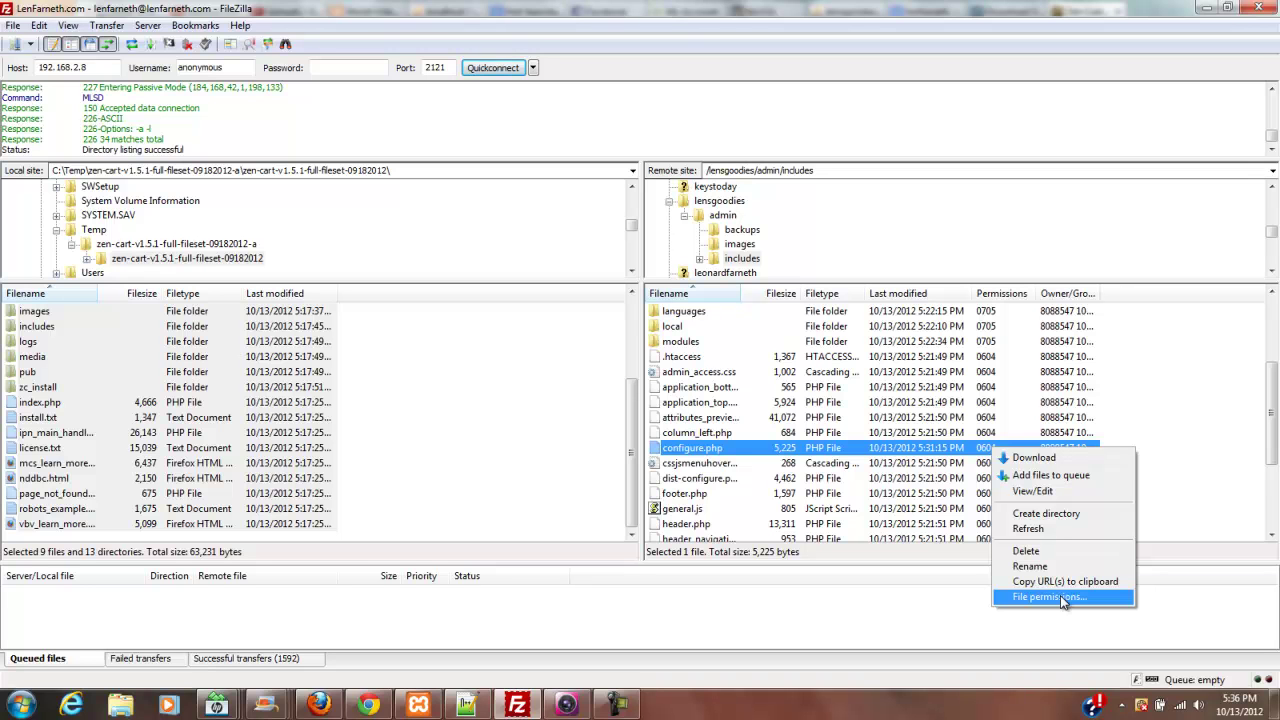
{"action": "left_click_drag", "start_coordinate": [1270, 432], "coordinate": [1270, 330]}
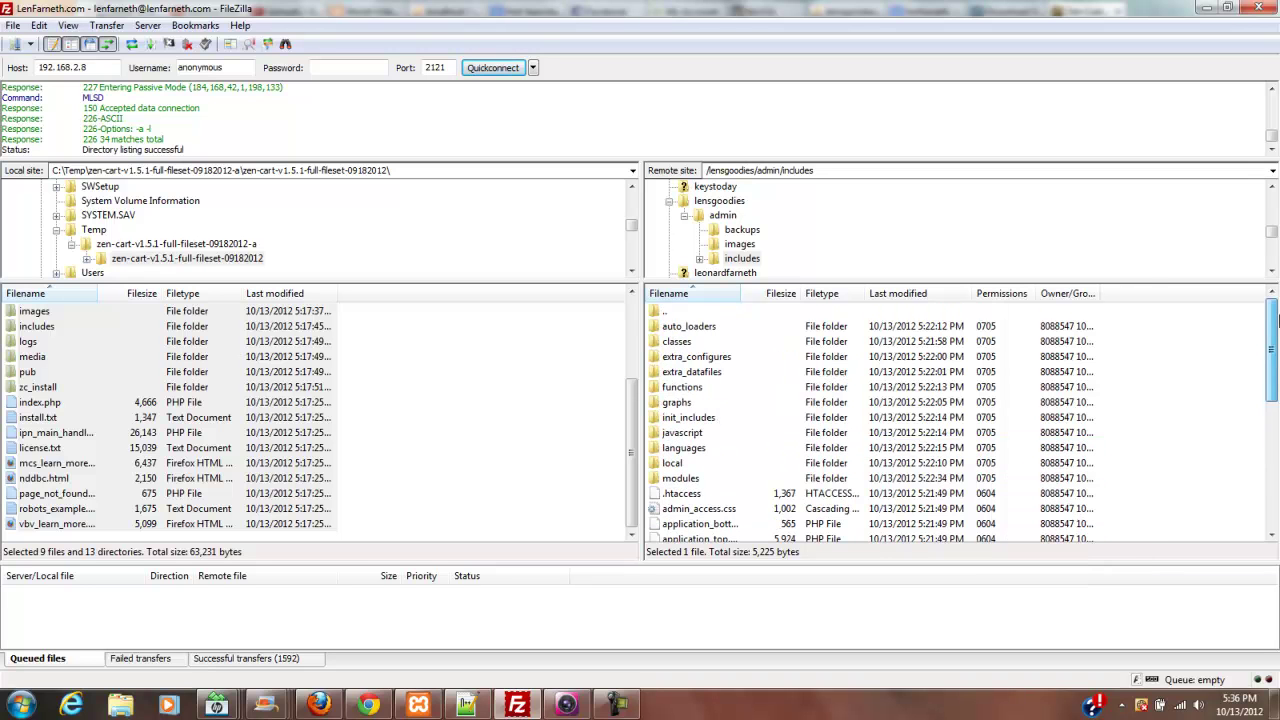
- Go back to lensgoodies, start renaming the admin folder, and switch to Firefox
{"action": "double_click", "coordinate": [670, 312]}
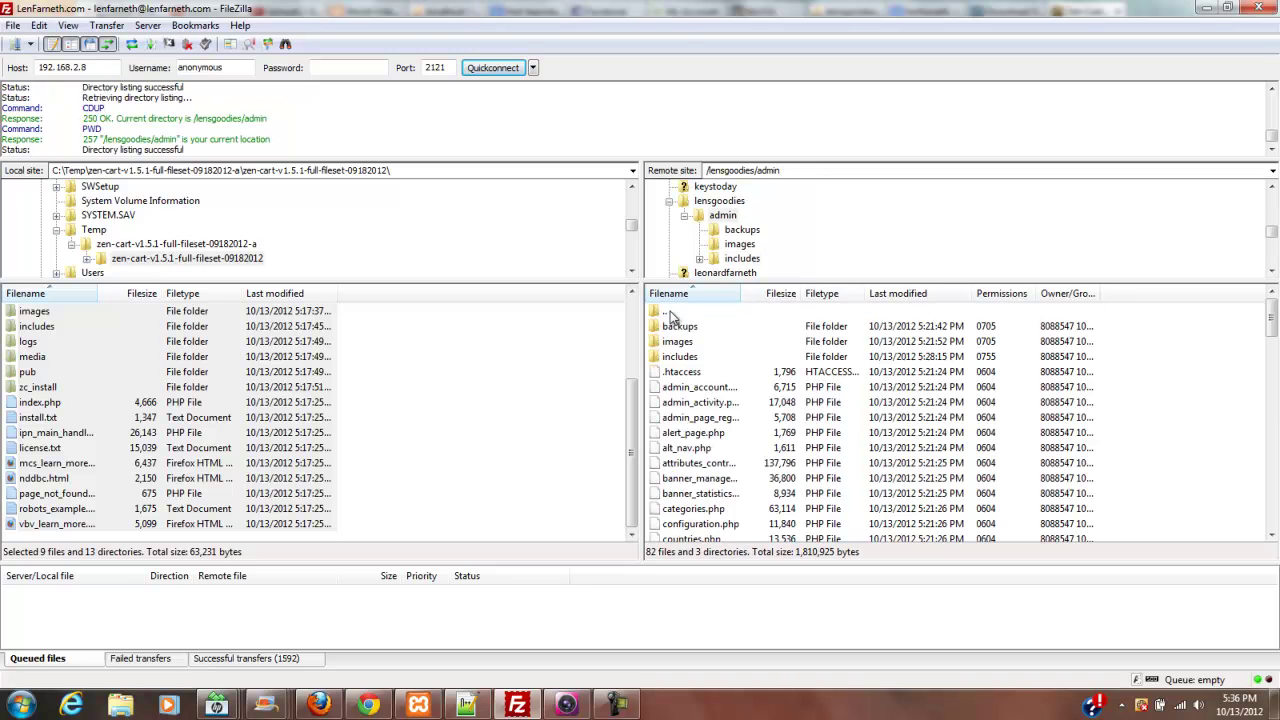
{"action": "double_click", "coordinate": [668, 312]}
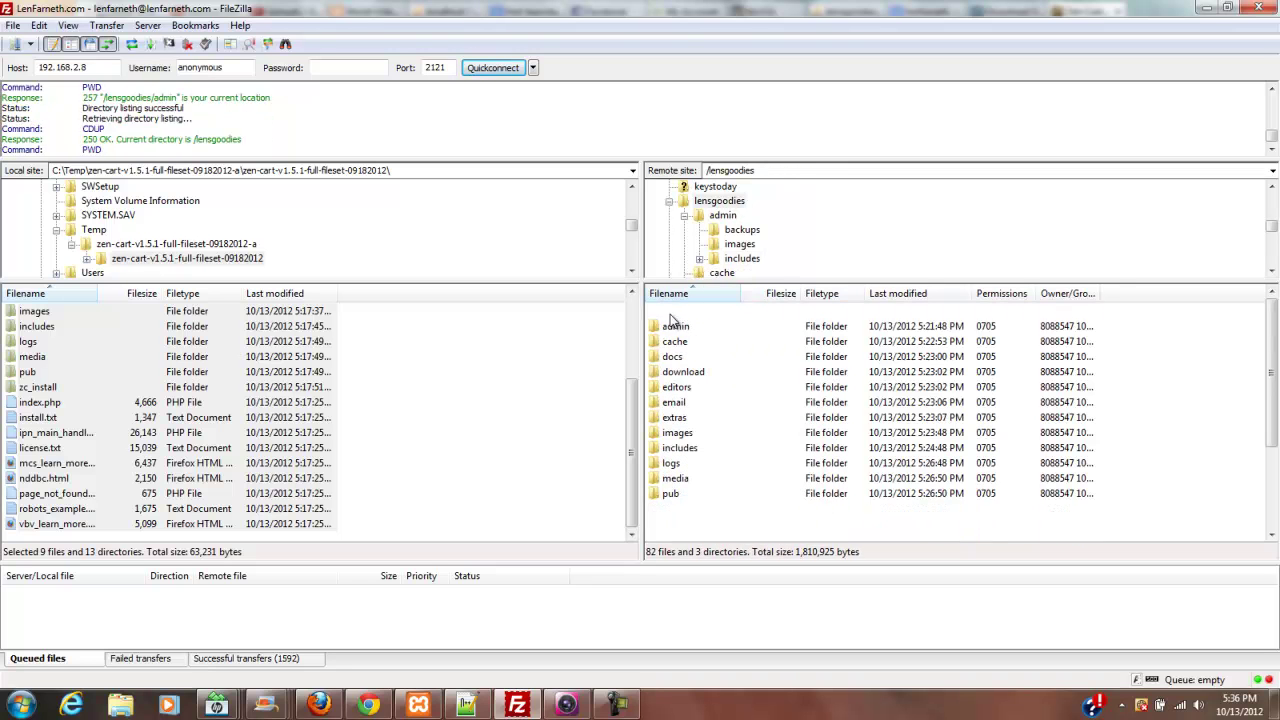
{"action": "left_click", "coordinate": [676, 327]}
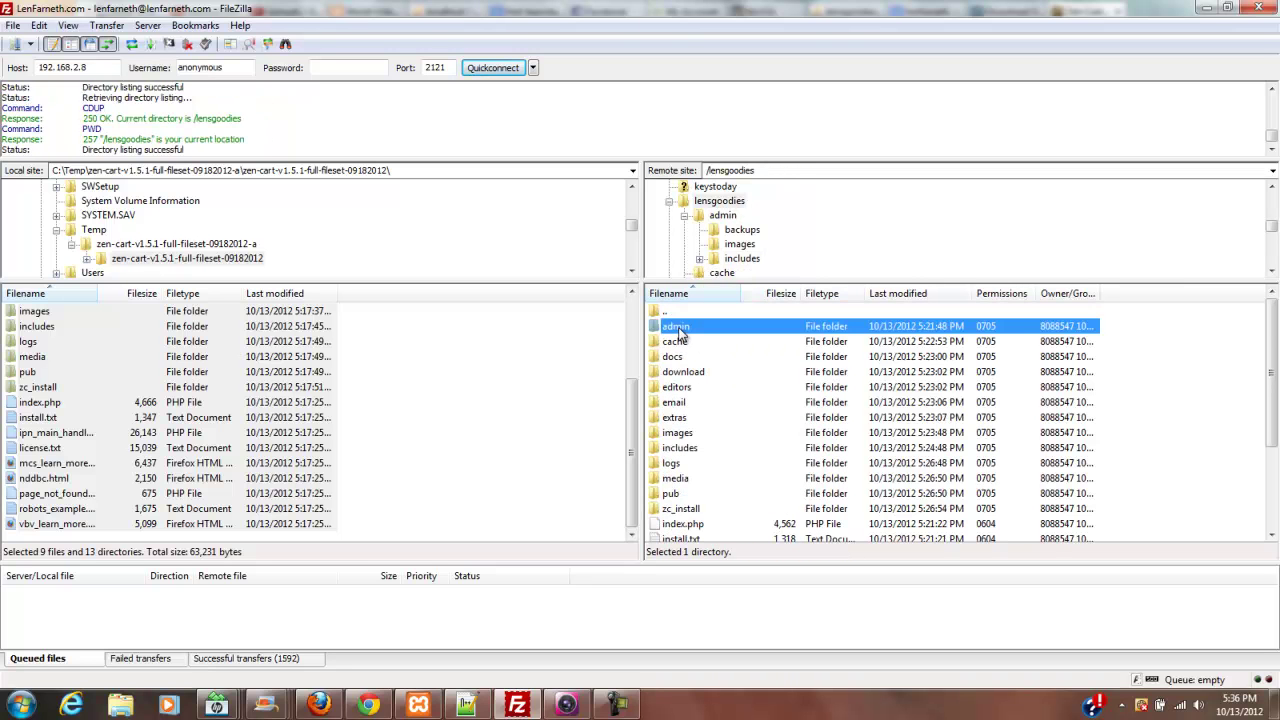
{"action": "left_click", "coordinate": [679, 328]}
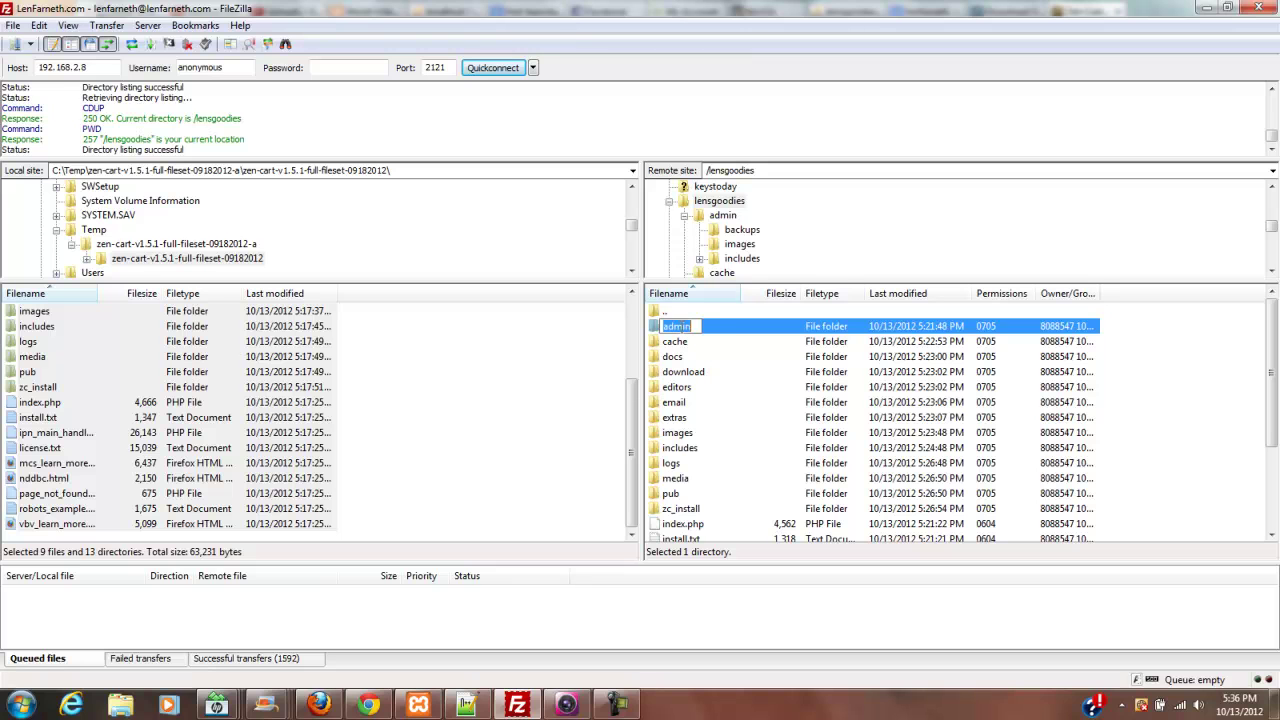
{"action": "left_click", "coordinate": [697, 326]}
{"action": "mouse_move", "coordinate": [622, 707]}
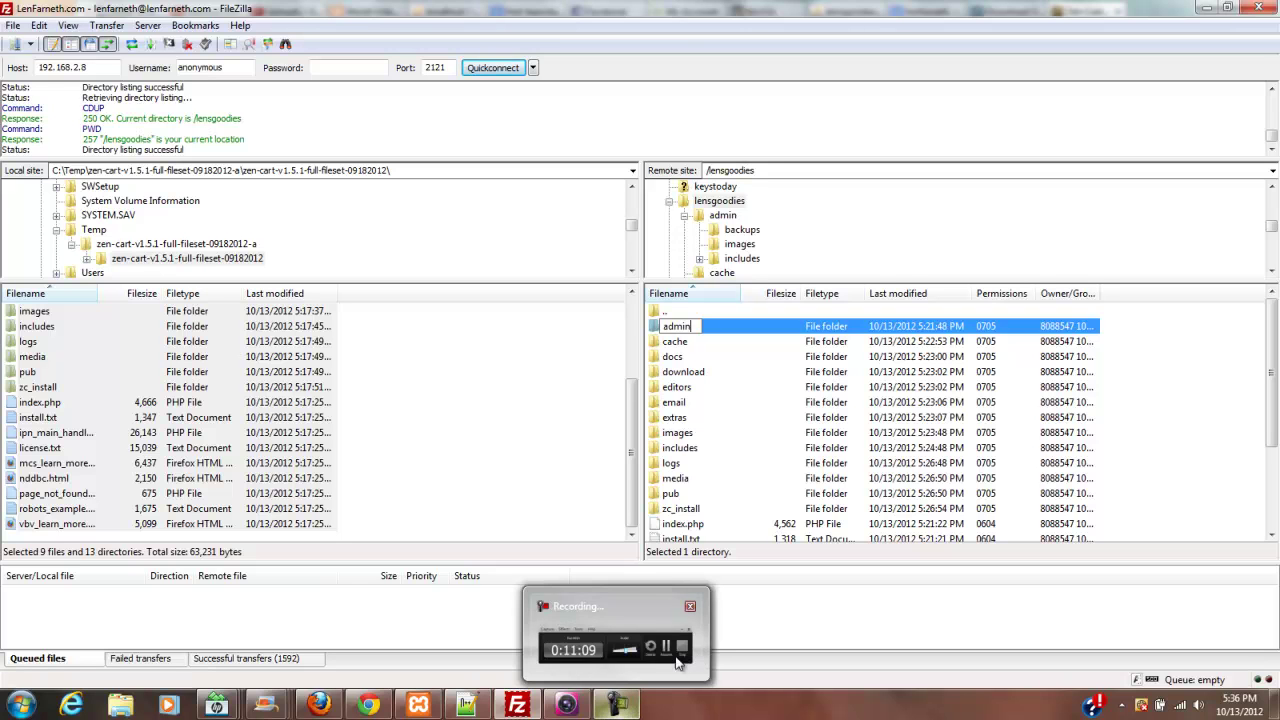
{"action": "left_click", "coordinate": [627, 678]}
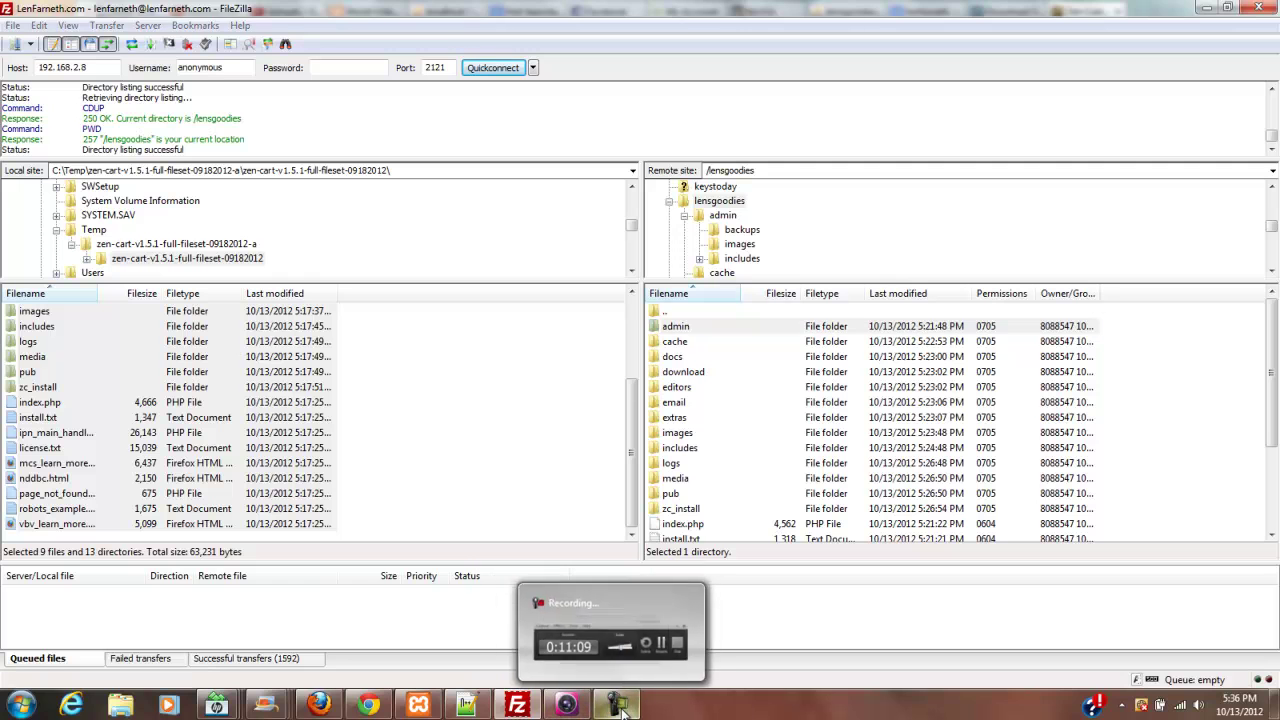
- Try opening the Zen Cart admin area from the installer's Finished page
{"action": "left_click", "coordinate": [1170, 677]}
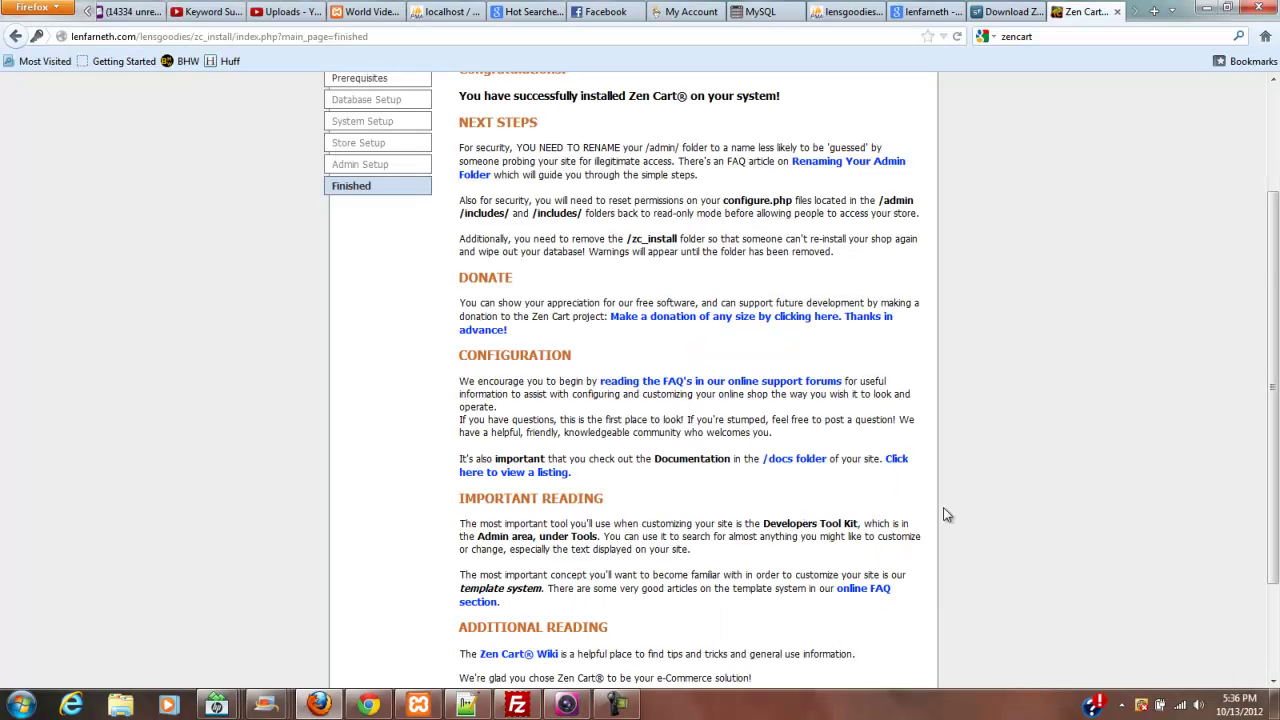
{"action": "left_click_drag", "start_coordinate": [1266, 285], "coordinate": [1250, 425]}
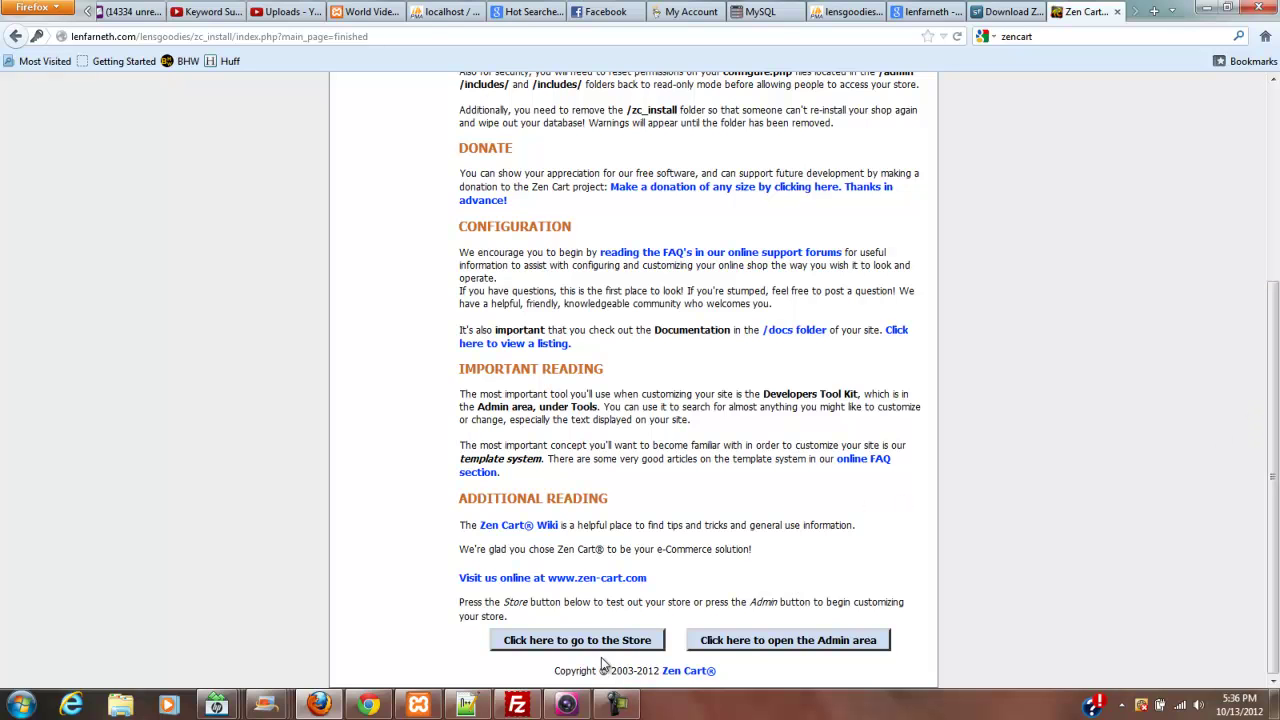
{"action": "left_click", "coordinate": [767, 642]}
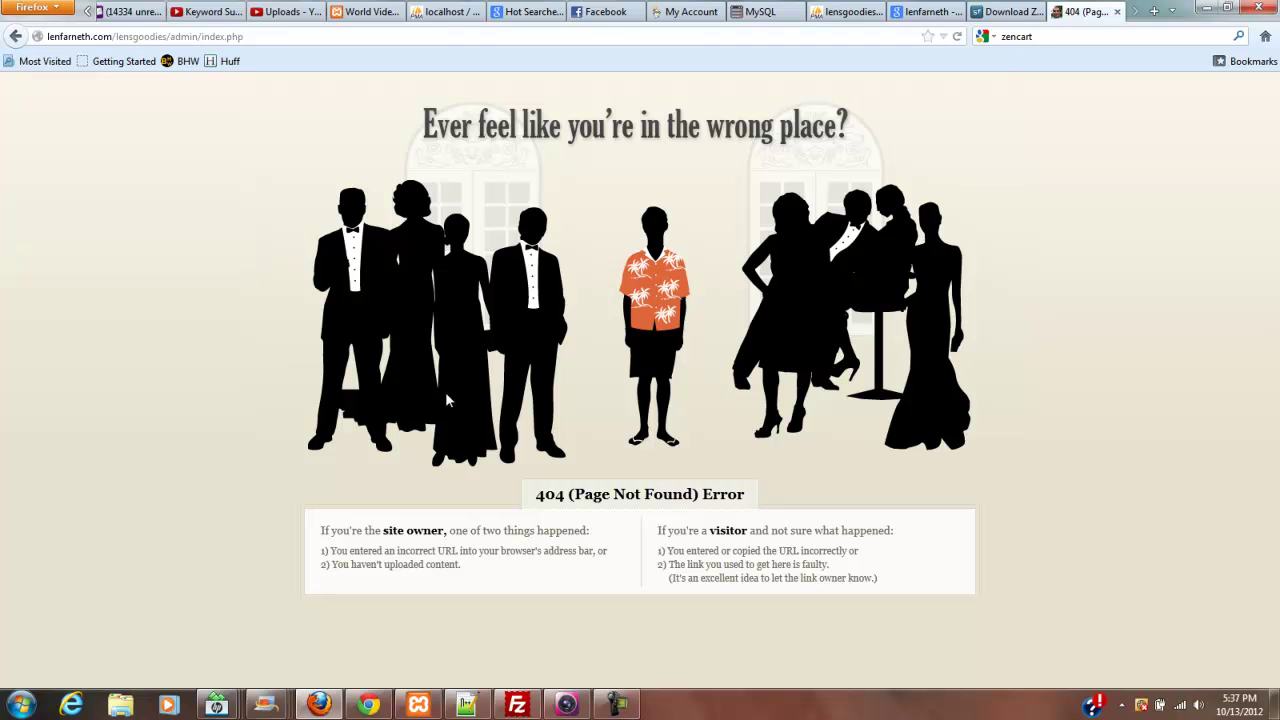
{"action": "left_click", "coordinate": [17, 38]}
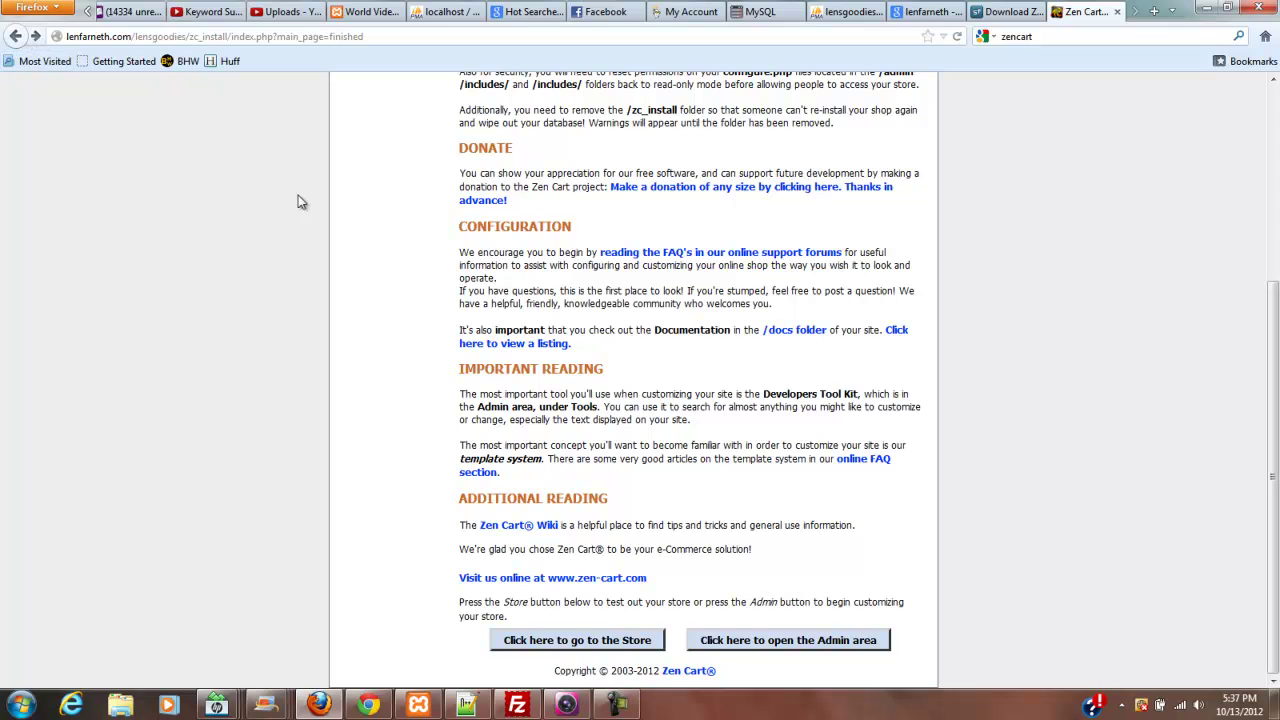
{"action": "left_click", "coordinate": [846, 640]}
- Load the admin at /Admin/index.php, which shows the zc_install warning, then switch to FileZilla
{"action": "left_click", "coordinate": [176, 36]}
{"action": "left_click", "coordinate": [176, 36]}
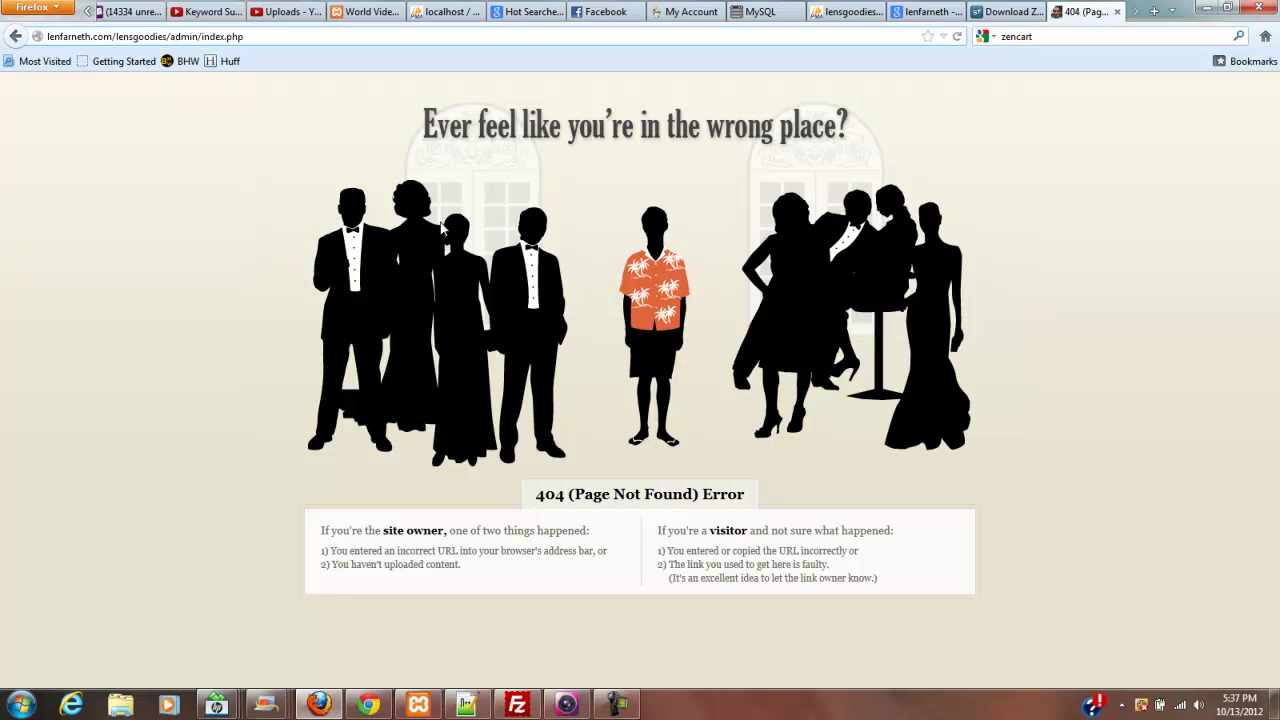
{"action": "key", "text": "BackSpace"}
{"action": "type", "text": "A"}
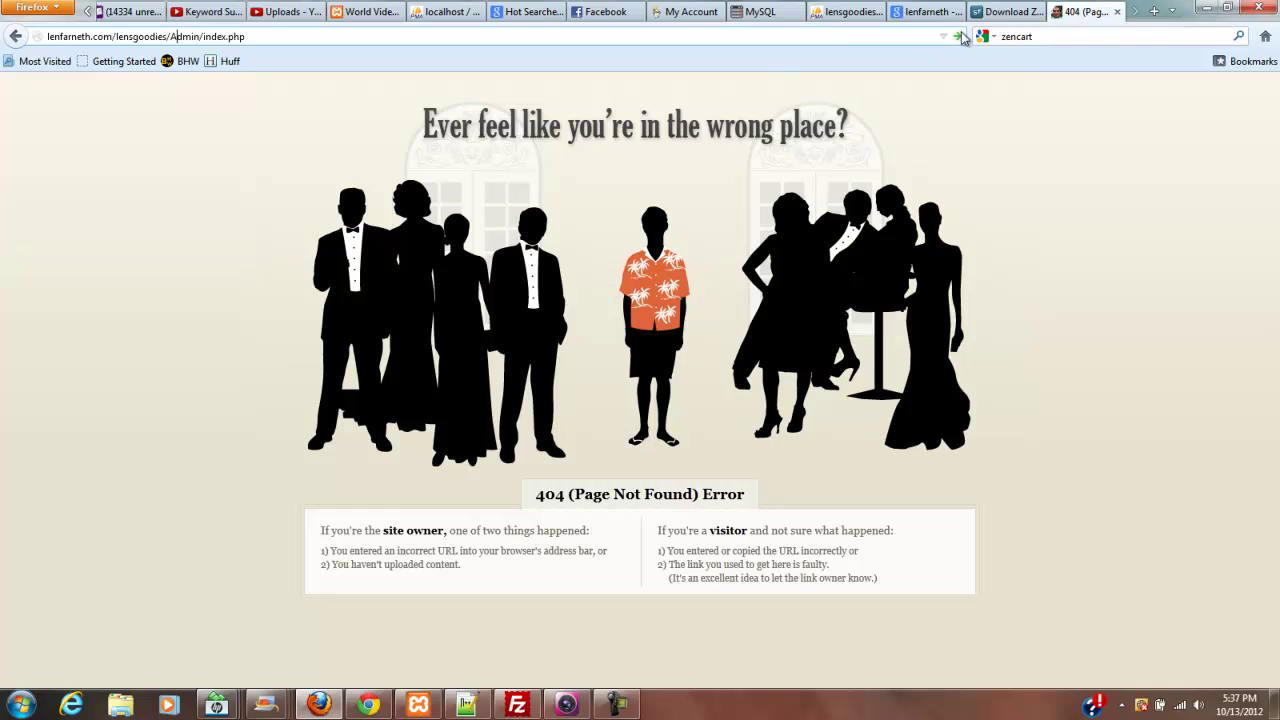
{"action": "left_click", "coordinate": [960, 37]}
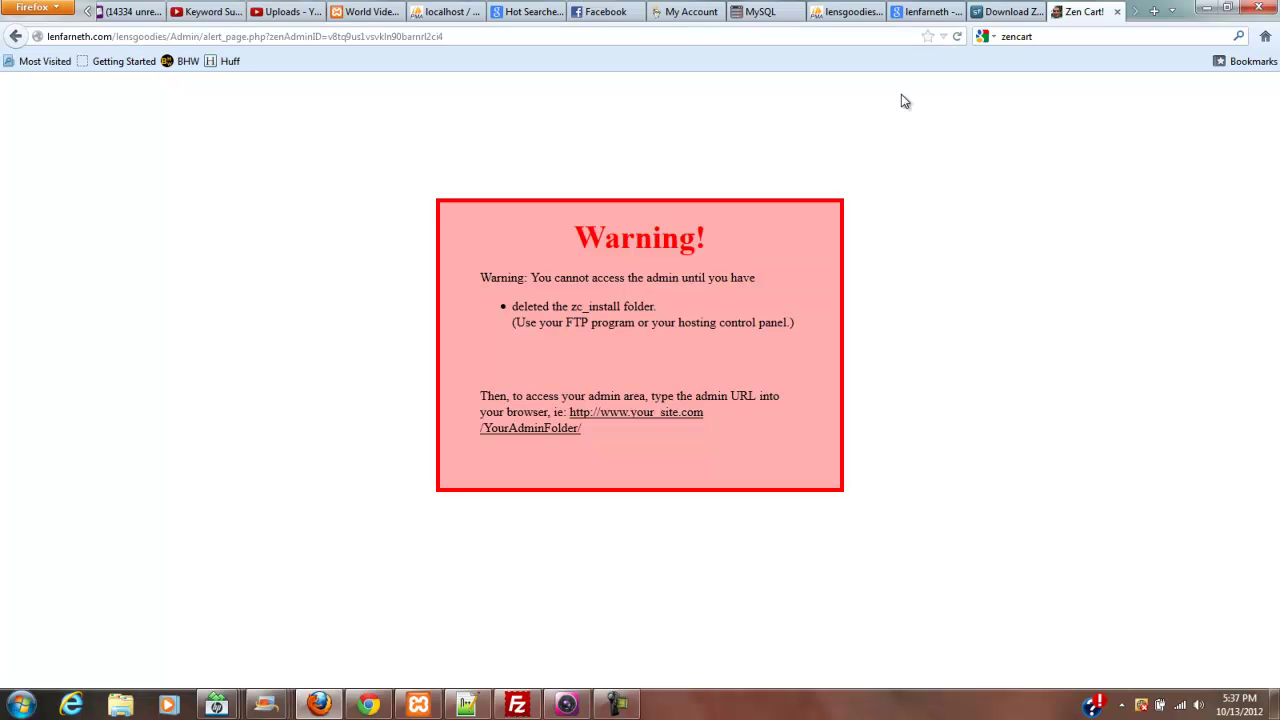
{"action": "left_click", "coordinate": [517, 706]}
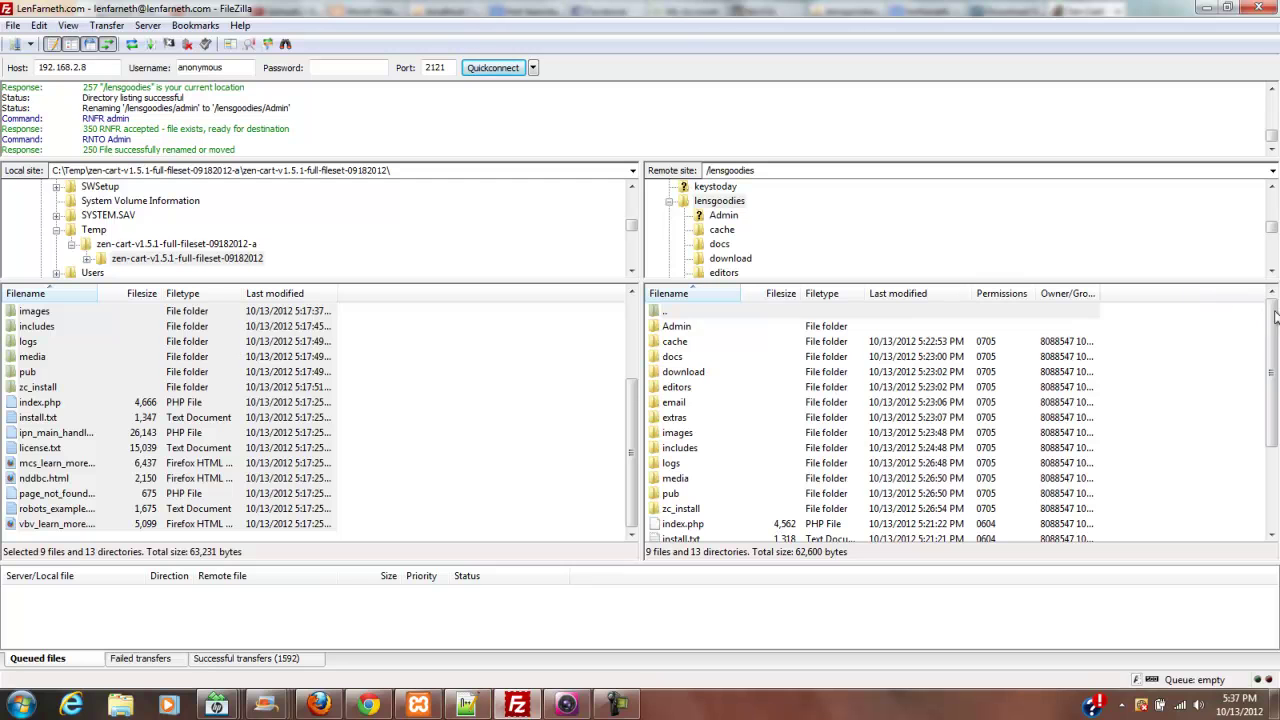
- Delete the zc_install folder and all its contents from the remote lensgoodies folder
{"action": "left_click_drag", "start_coordinate": [1270, 315], "coordinate": [1268, 368]}
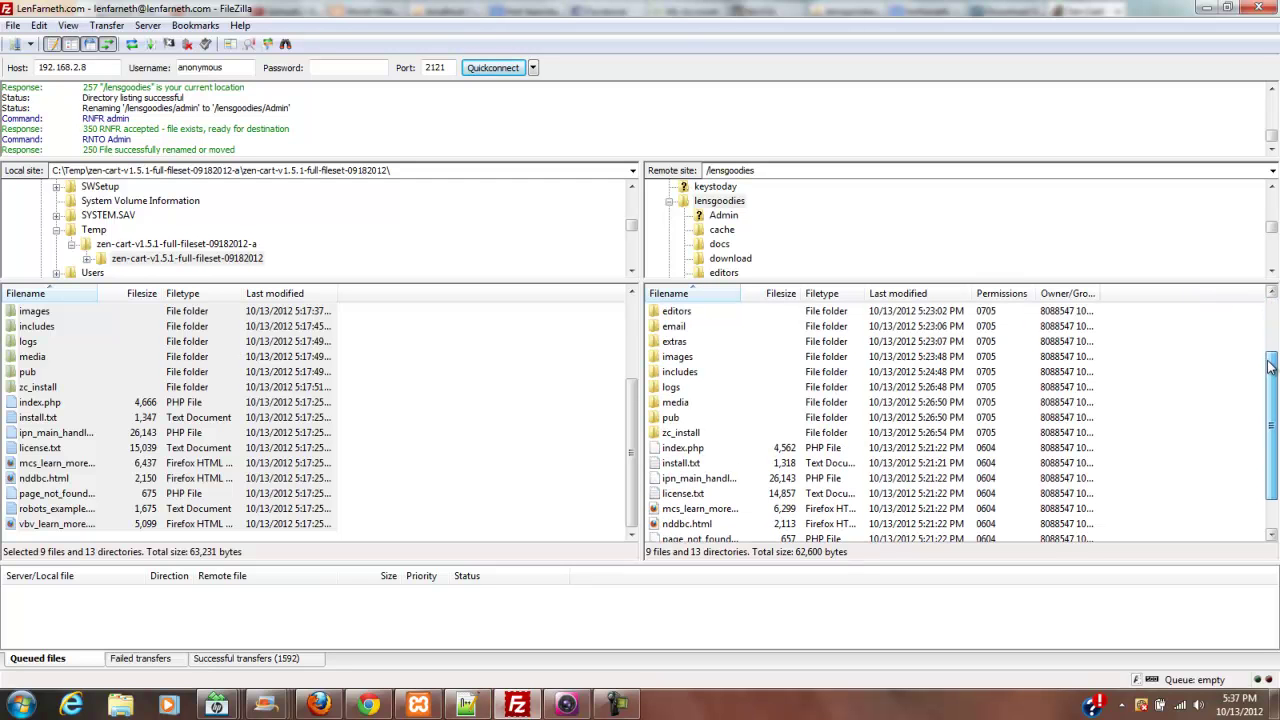
{"action": "left_click", "coordinate": [682, 436]}
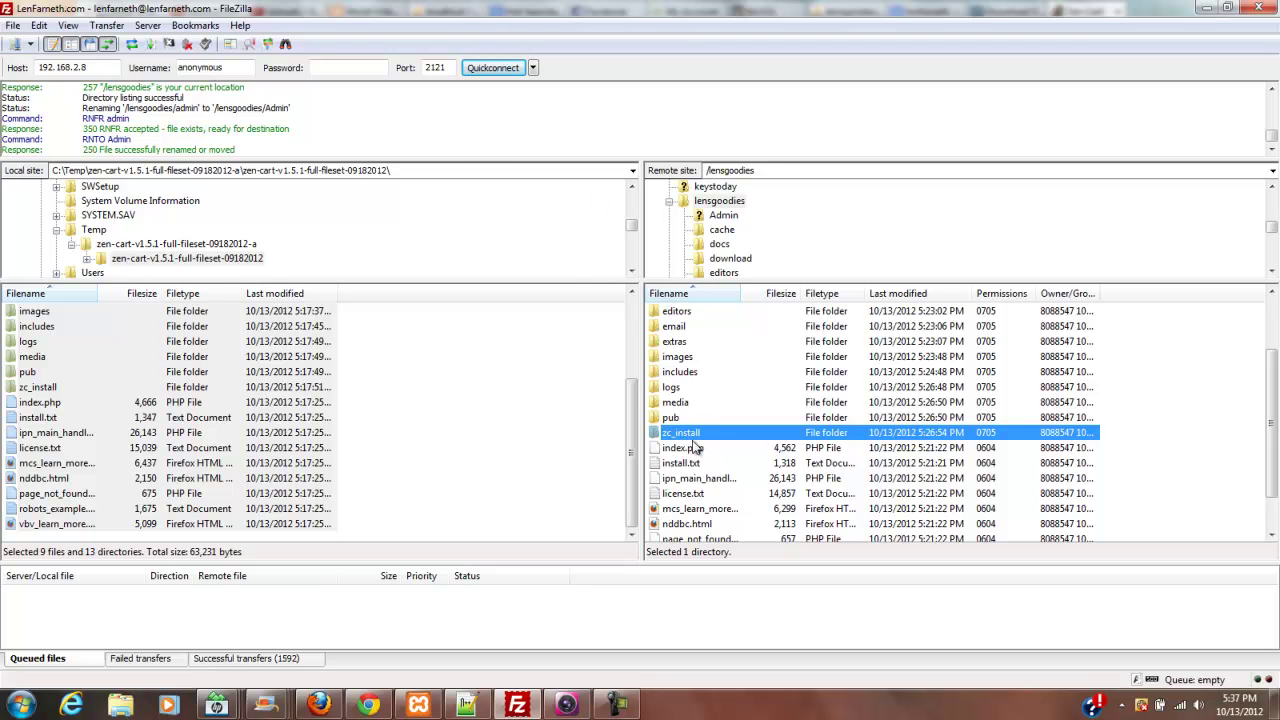
{"action": "left_click_drag", "start_coordinate": [1276, 404], "coordinate": [1192, 400]}
{"action": "right_click", "coordinate": [688, 436]}
{"action": "left_click", "coordinate": [738, 552]}
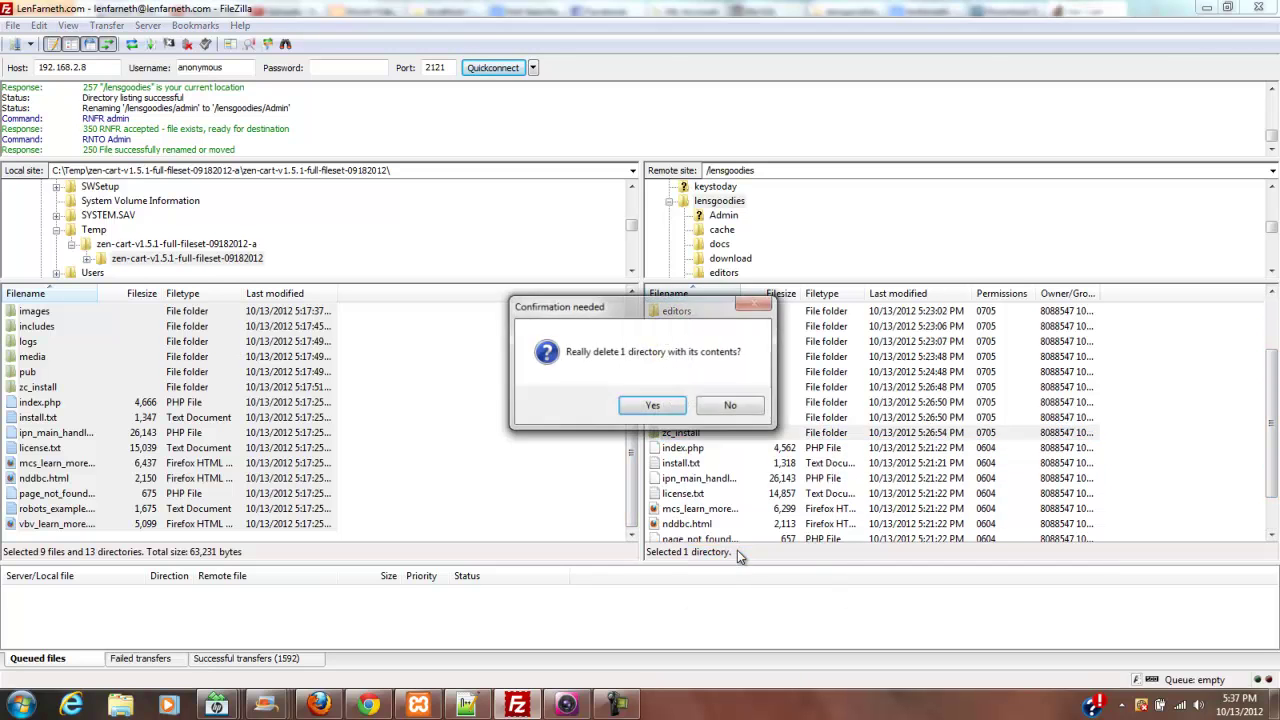
{"action": "left_click", "coordinate": [652, 405]}
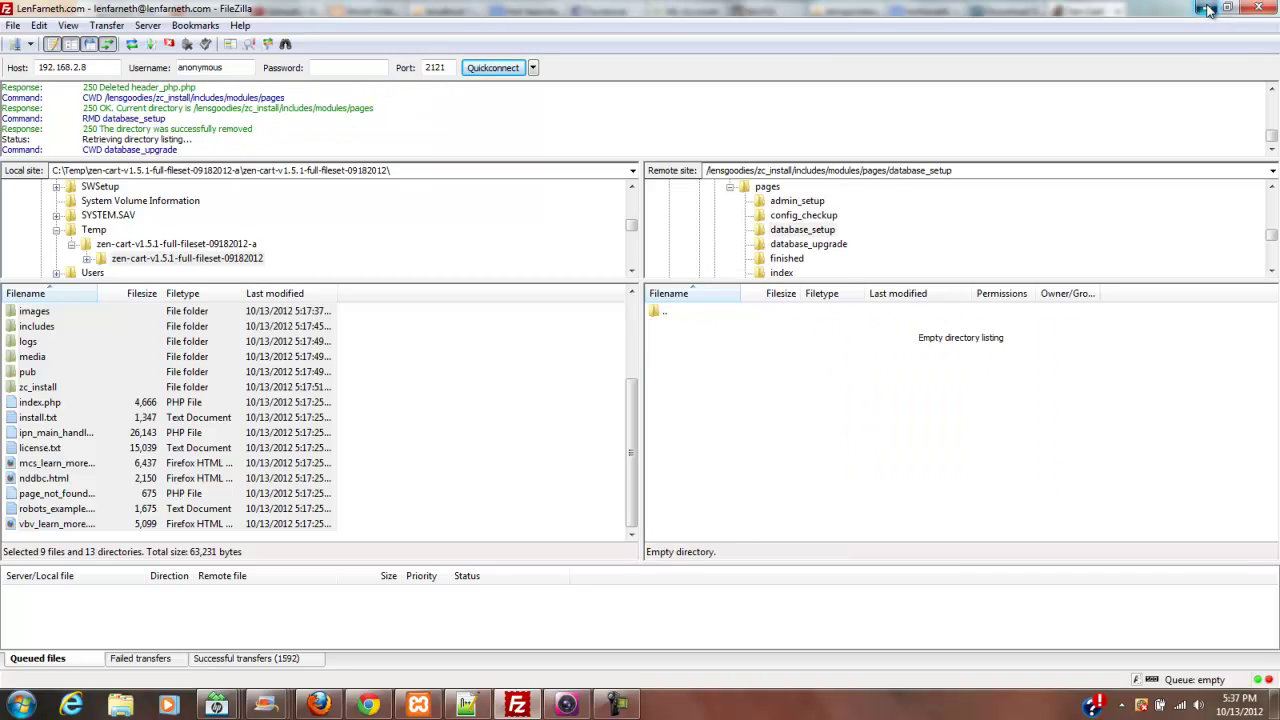
- Bring the Firefox window with the Zen Cart admin warning page back to the front
{"action": "left_click", "coordinate": [1205, 8]}
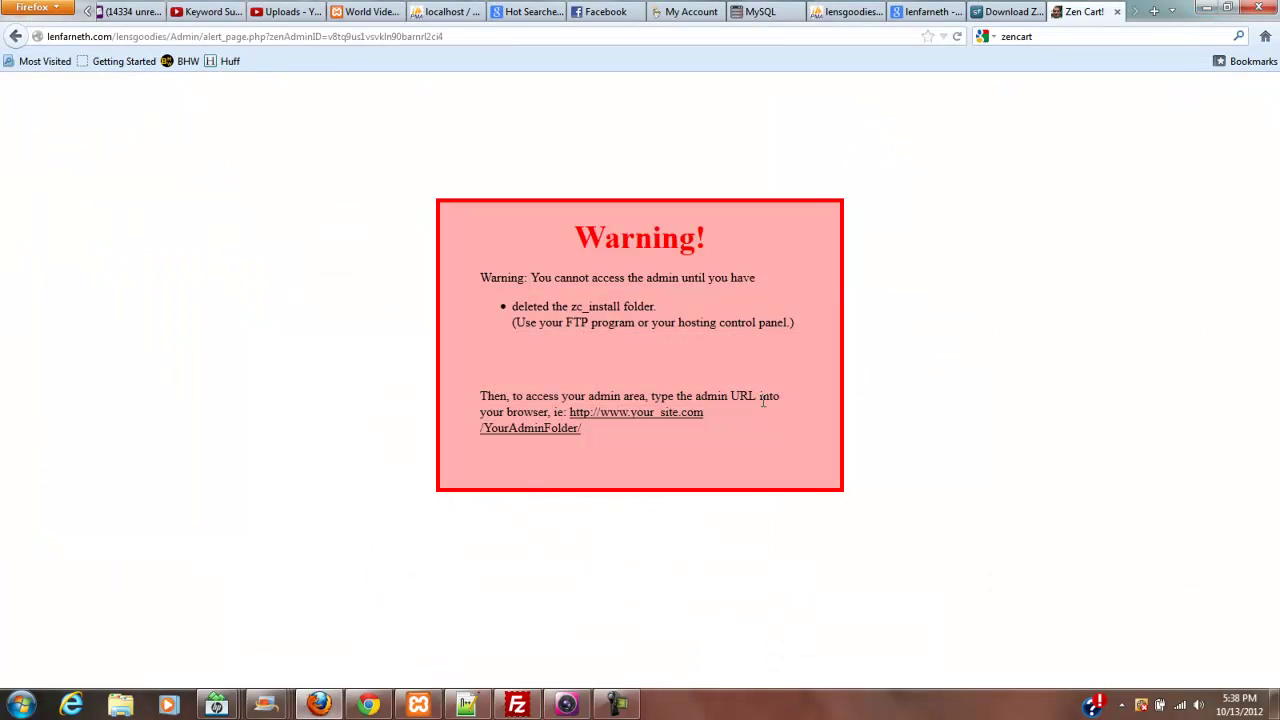
{"action": "left_click", "coordinate": [518, 705]}
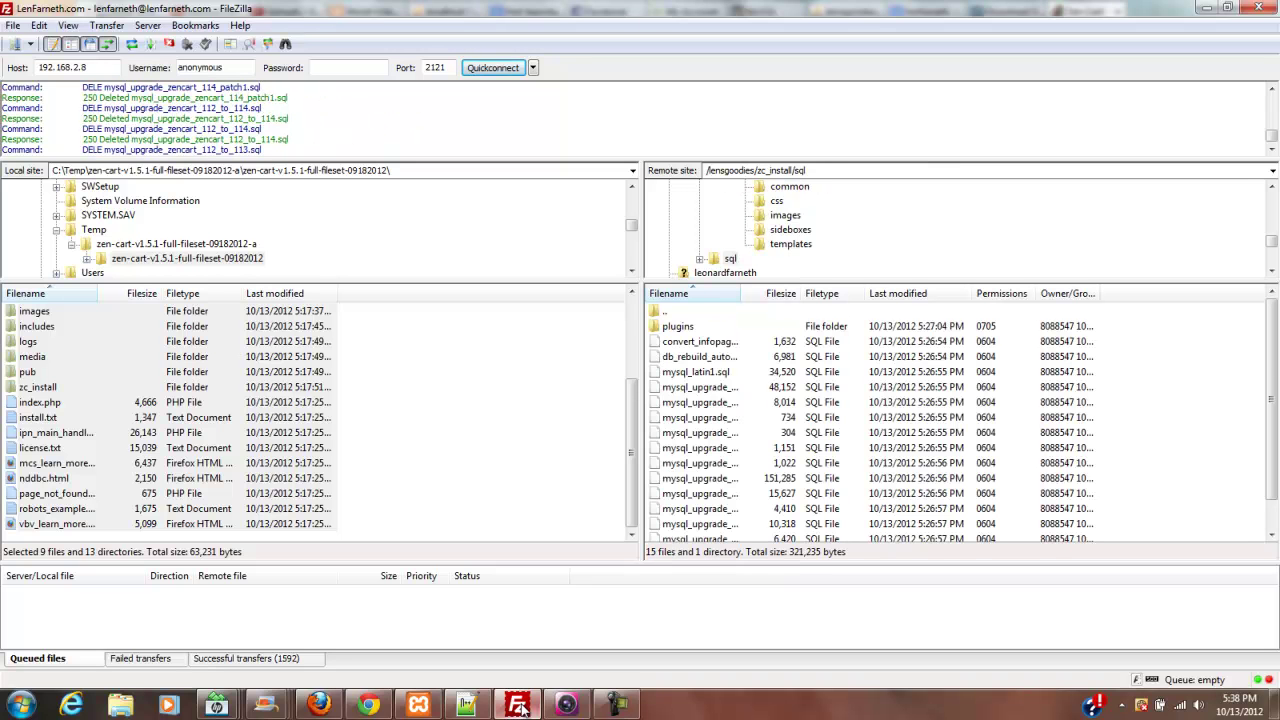
{"action": "mouse_move", "coordinate": [622, 704]}
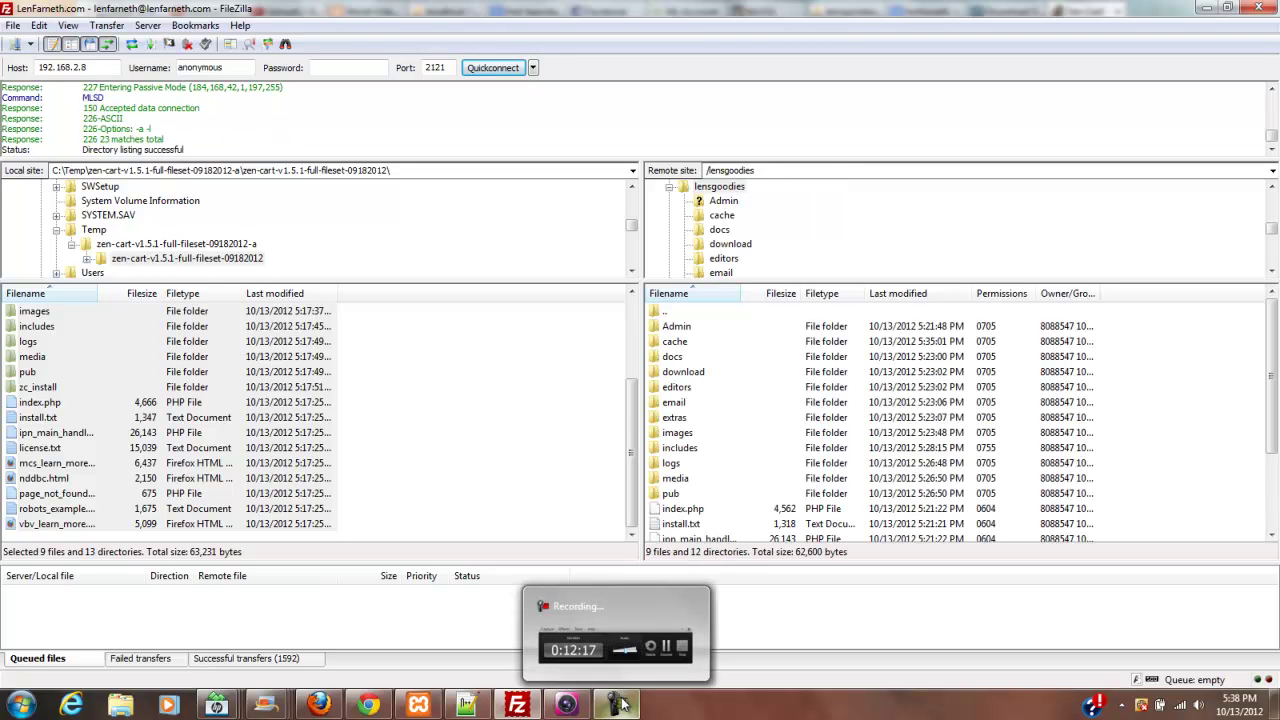
{"action": "left_click", "coordinate": [372, 707]}
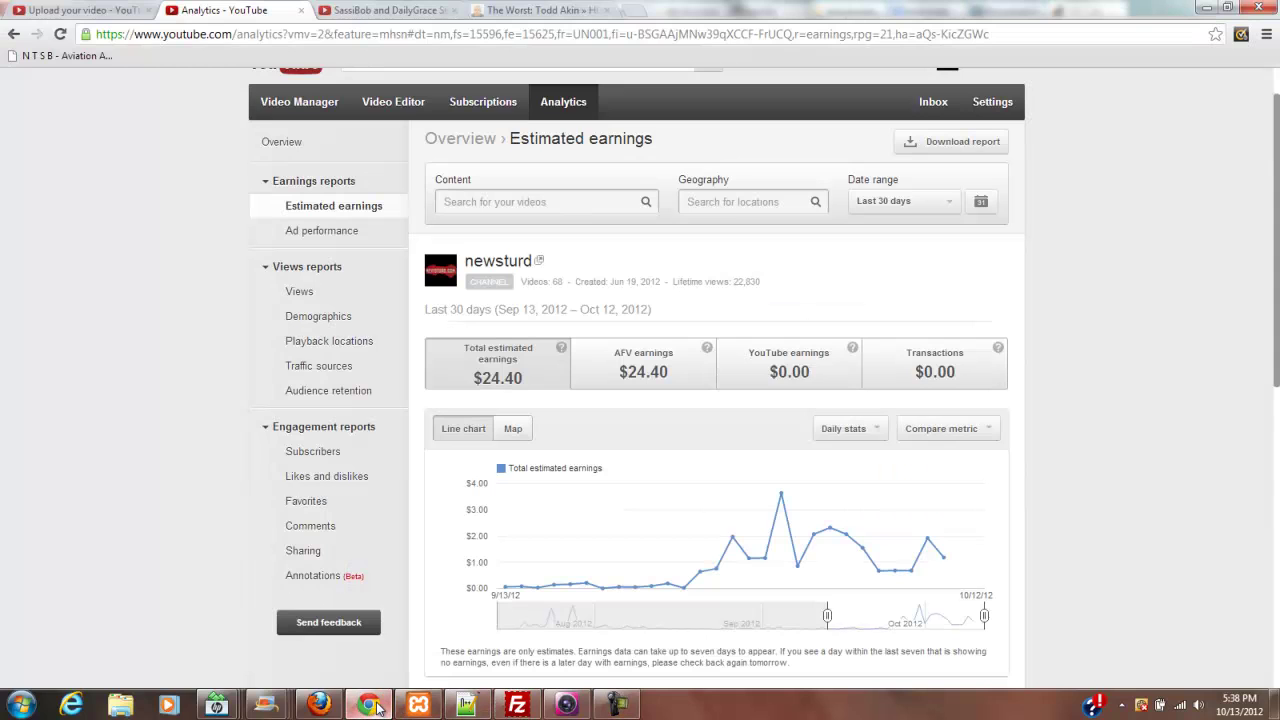
{"action": "left_click", "coordinate": [318, 705]}
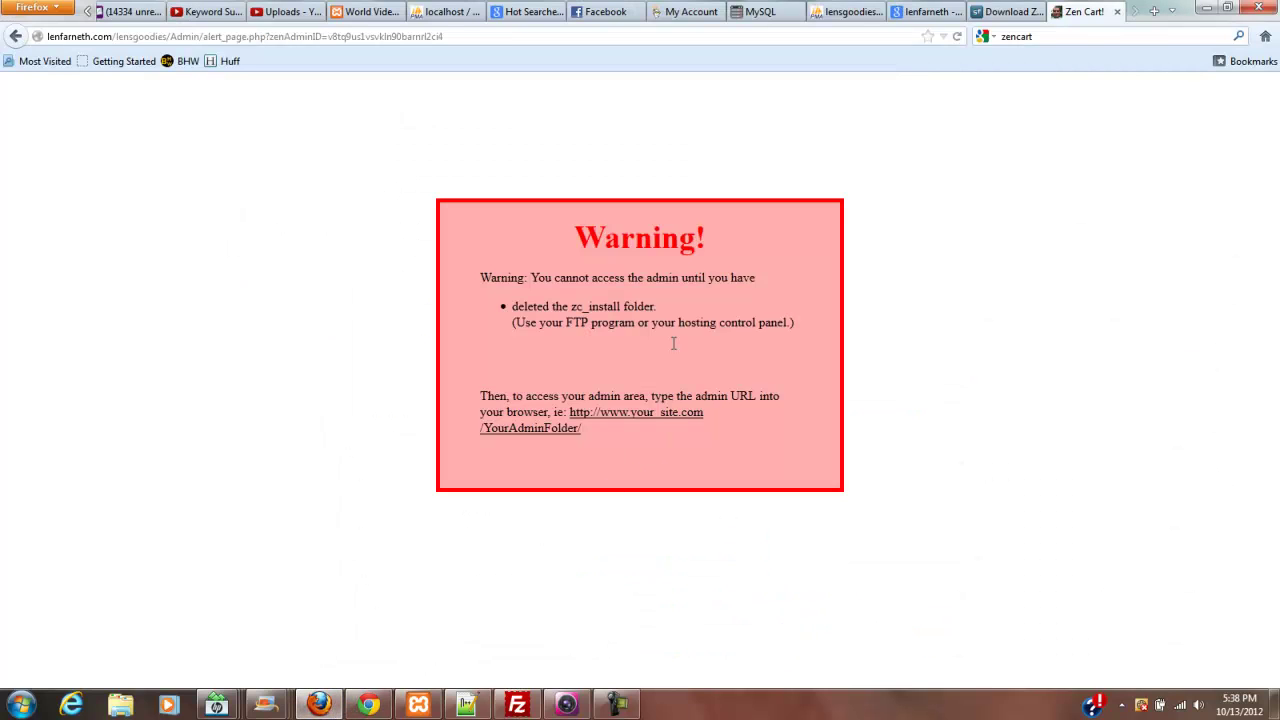
- Reload the admin, log in with the saved username, and replace the expired temporary password
{"action": "left_click", "coordinate": [955, 37]}
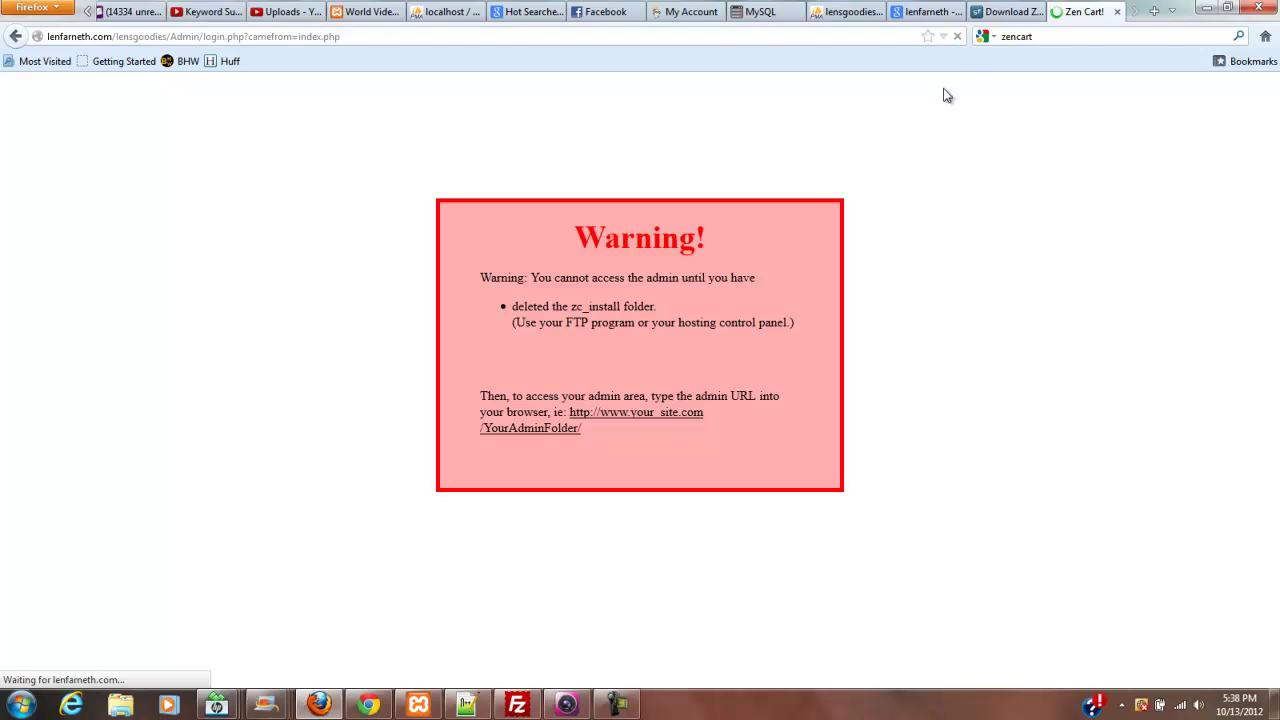
{"action": "left_click", "coordinate": [689, 183]}
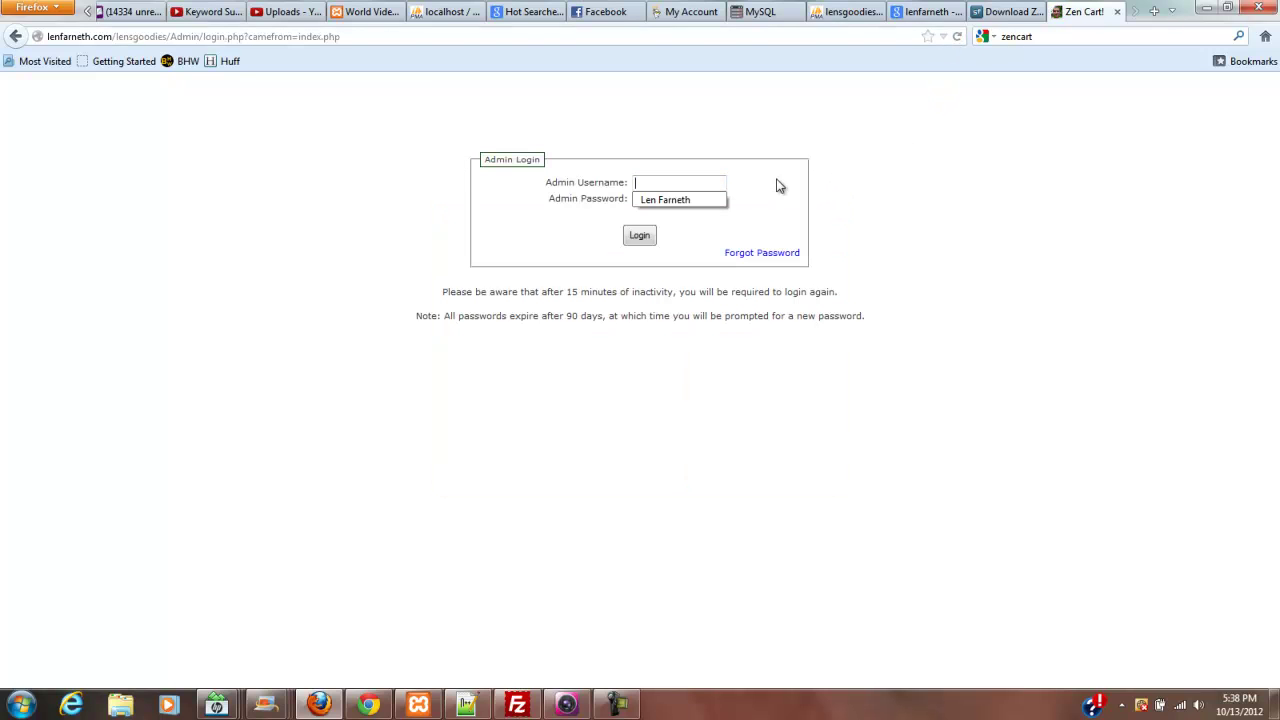
{"action": "left_click", "coordinate": [686, 201]}
{"action": "key", "text": "Tab"}
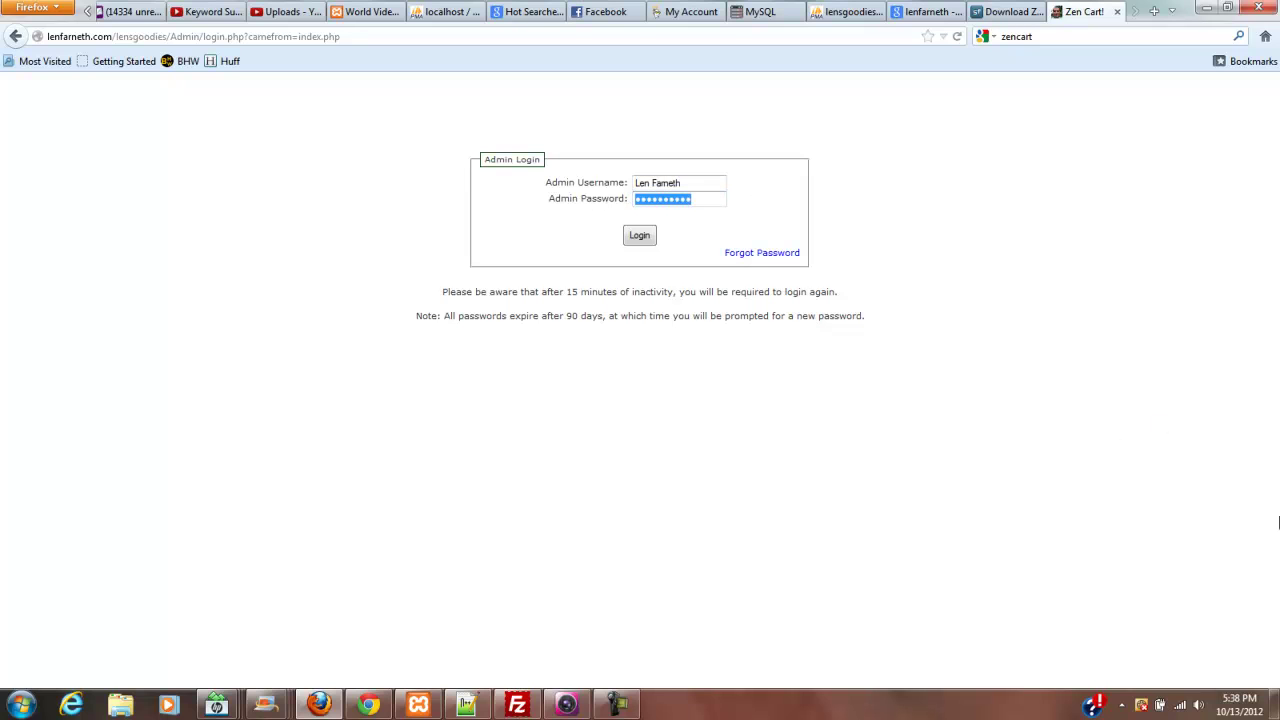
{"action": "type", "text": "••"}
{"action": "left_click", "coordinate": [634, 239]}
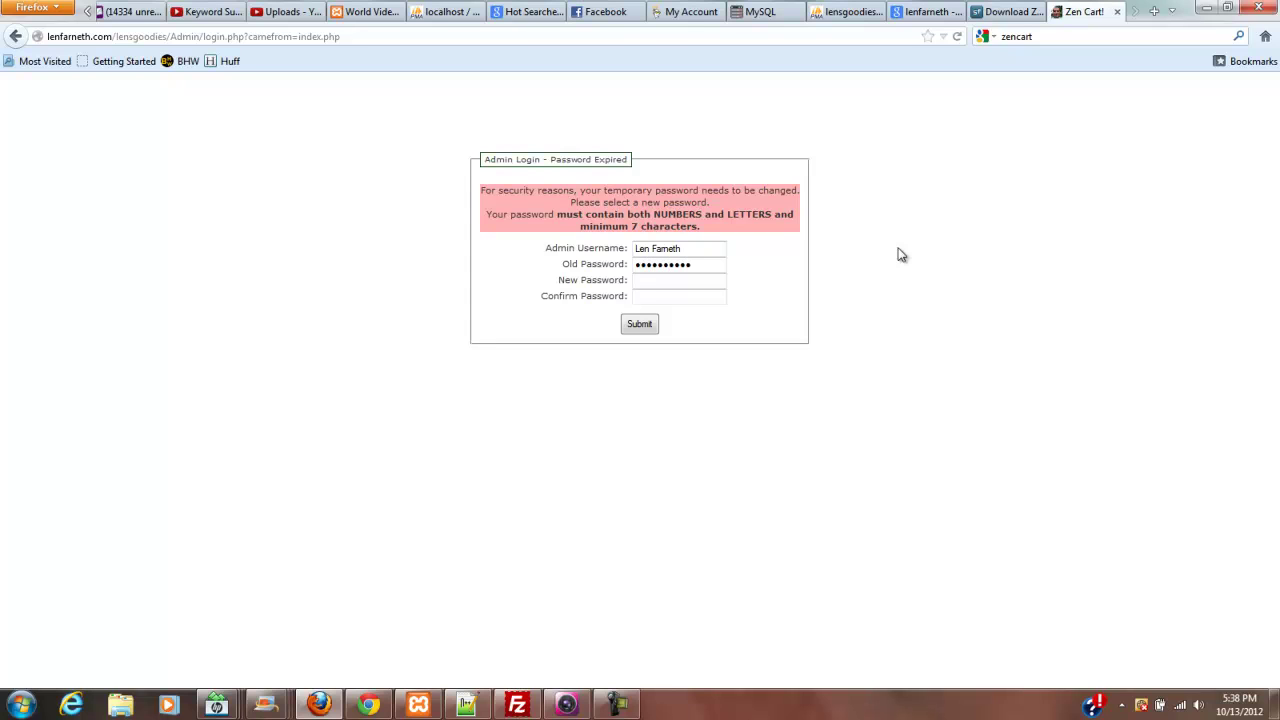
{"action": "key", "text": "Tab"}
{"action": "key", "text": "Tab"}
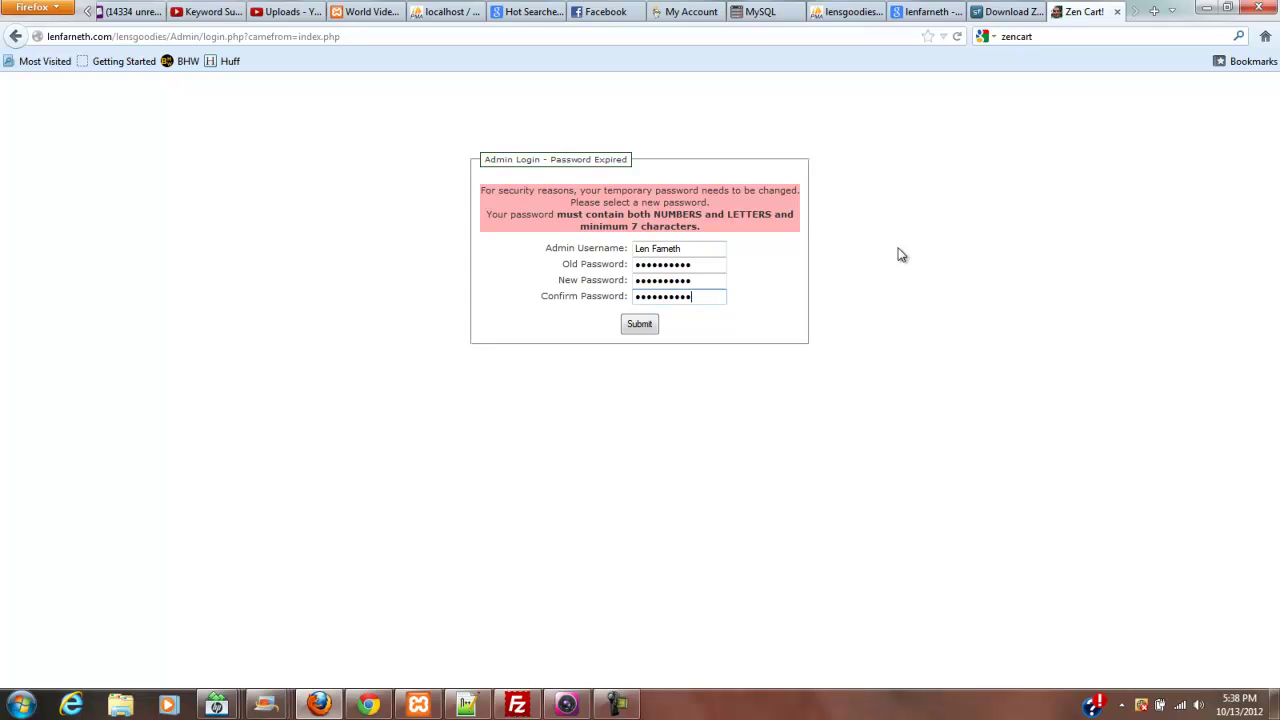
{"action": "left_click", "coordinate": [643, 324]}
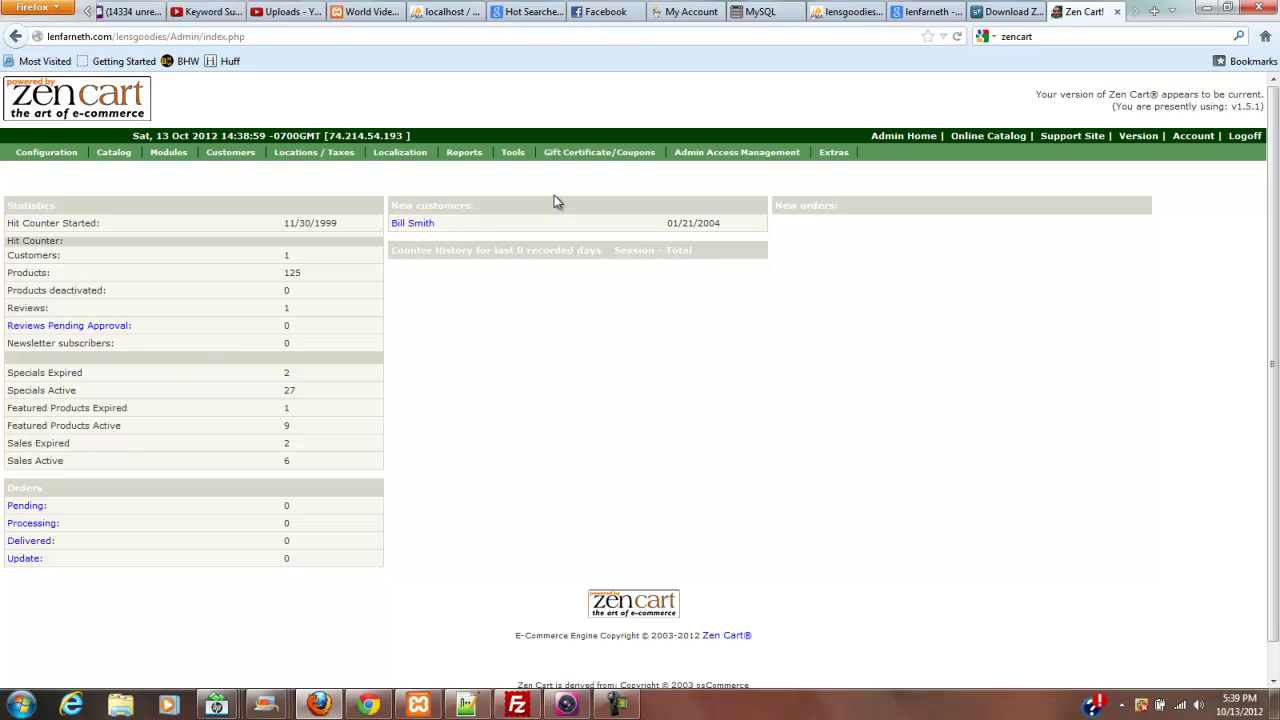
- Scroll the lensgoodies storefront home page showing demo categories and the installation congratulations message
{"action": "mouse_move", "coordinate": [552, 157]}
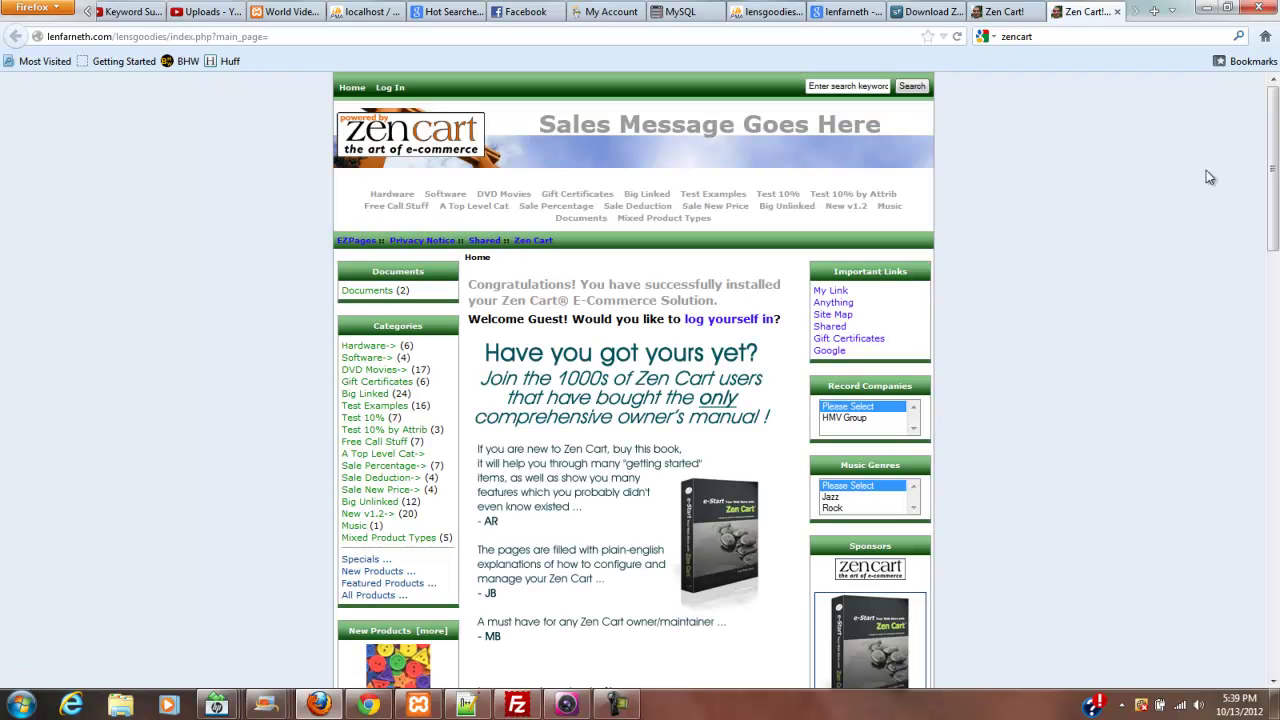
{"action": "mouse_move", "coordinate": [1272, 120]}
{"action": "left_mouse_down"}
{"action": "mouse_move", "coordinate": [1260, 455]}
{"action": "mouse_move", "coordinate": [1262, 425]}
{"action": "mouse_move", "coordinate": [1275, 530]}
{"action": "mouse_move", "coordinate": [1273, 105]}
{"action": "left_mouse_up"}
- Search the web for 'picaflor azul'
{"action": "left_click", "coordinate": [1069, 39]}
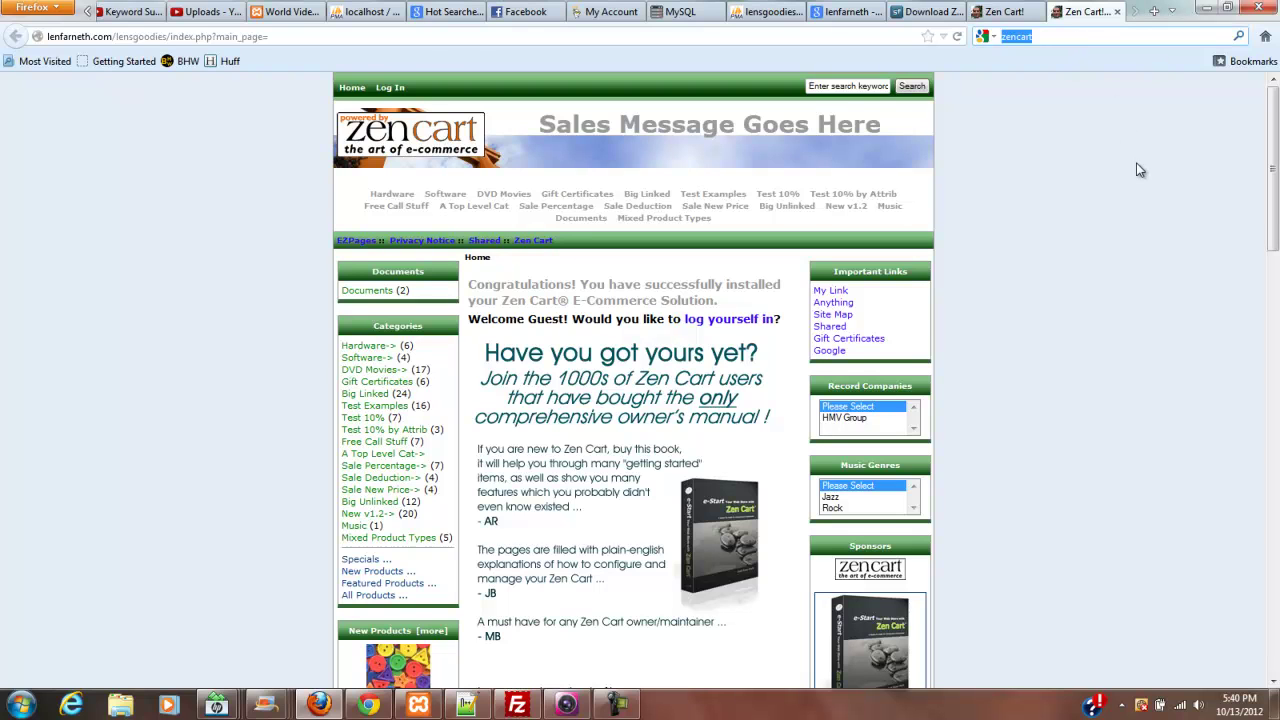
{"action": "type", "text": "picaf"}
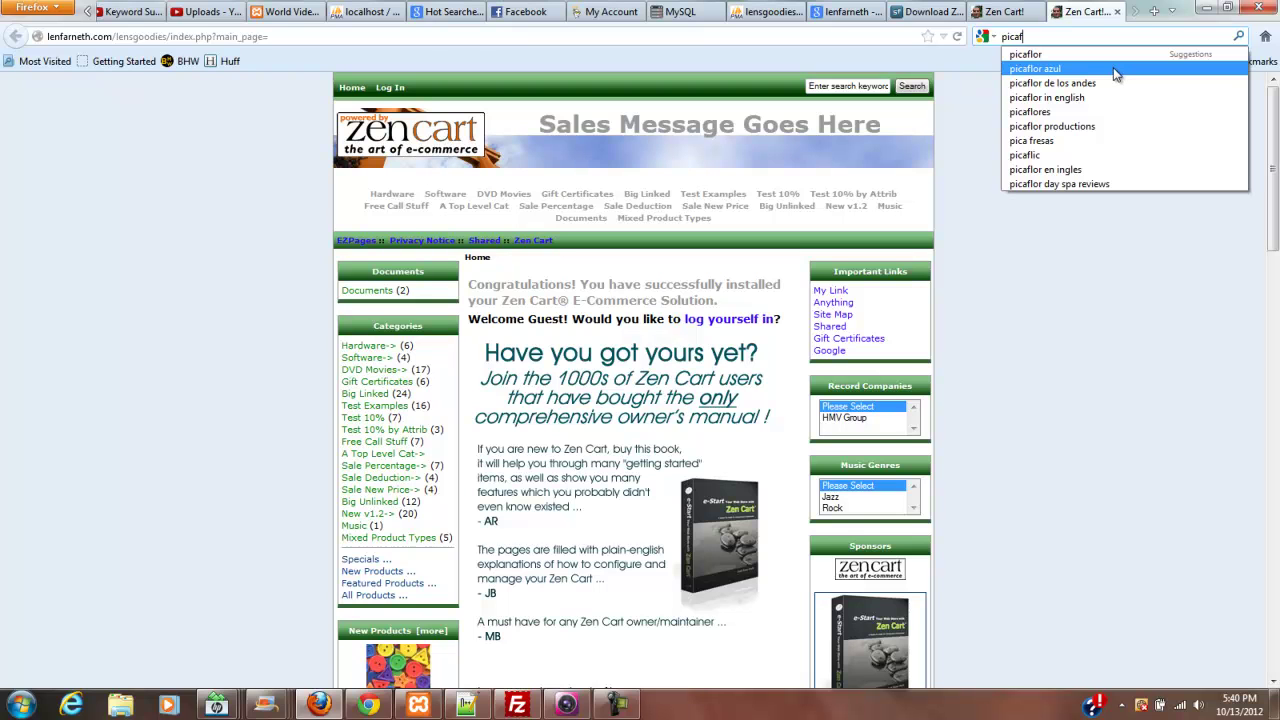
{"action": "left_click", "coordinate": [1113, 67]}
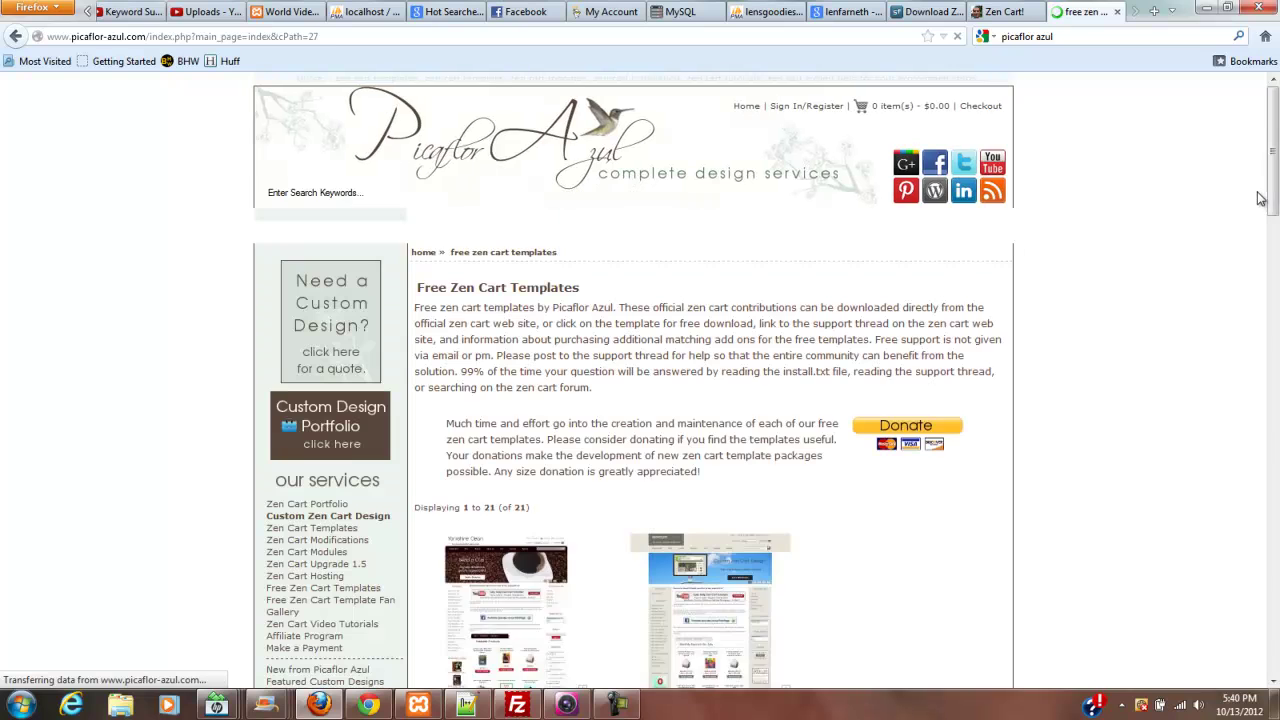
- Scroll through Picaflor Azul's Free Zen Cart Templates page listing templates like Yorkshire Clean and Bentley Classic
{"action": "left_click_drag", "start_coordinate": [1275, 108], "coordinate": [1275, 145]}
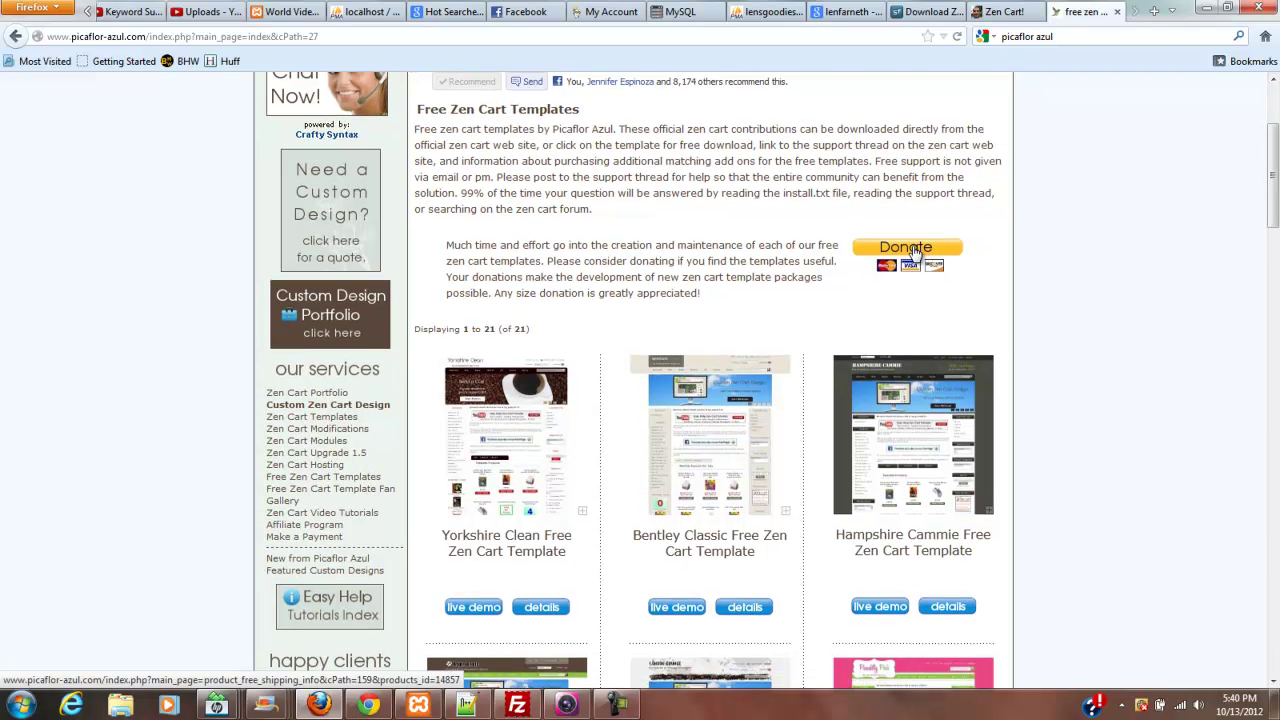
{"action": "left_click_drag", "start_coordinate": [1272, 141], "coordinate": [1272, 103]}
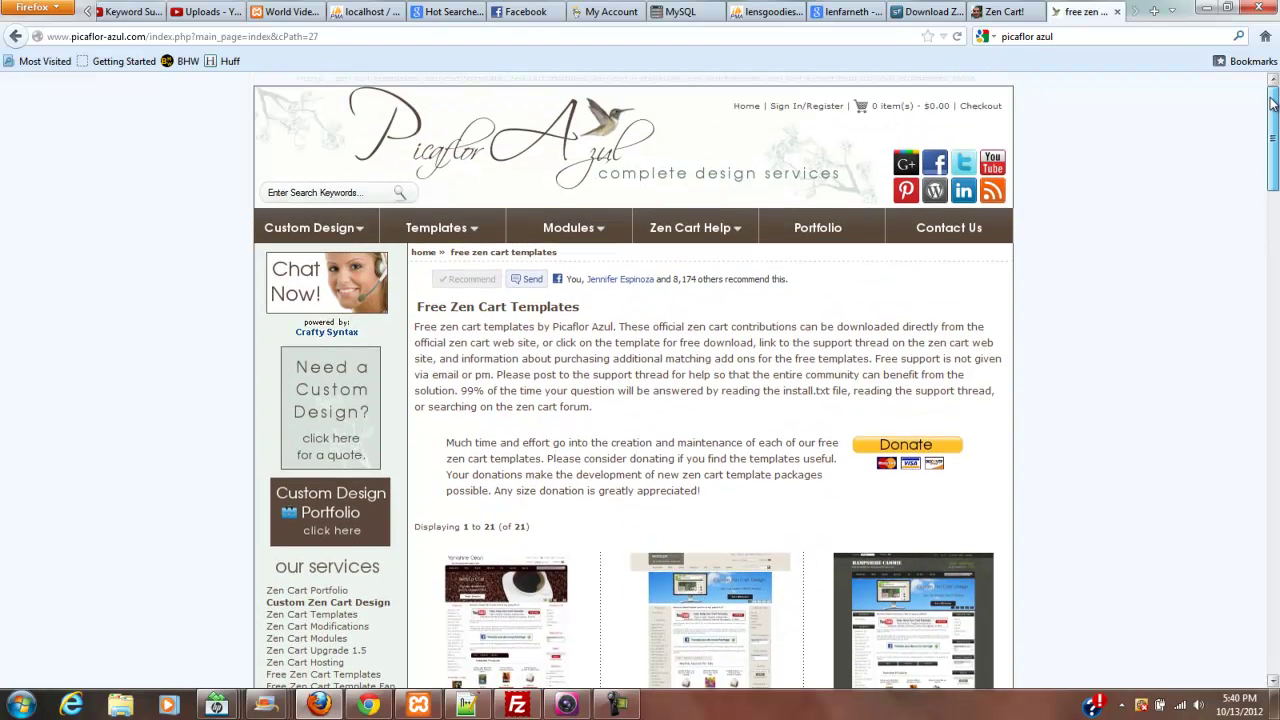
{"action": "left_click_drag", "start_coordinate": [1272, 103], "coordinate": [1273, 101]}
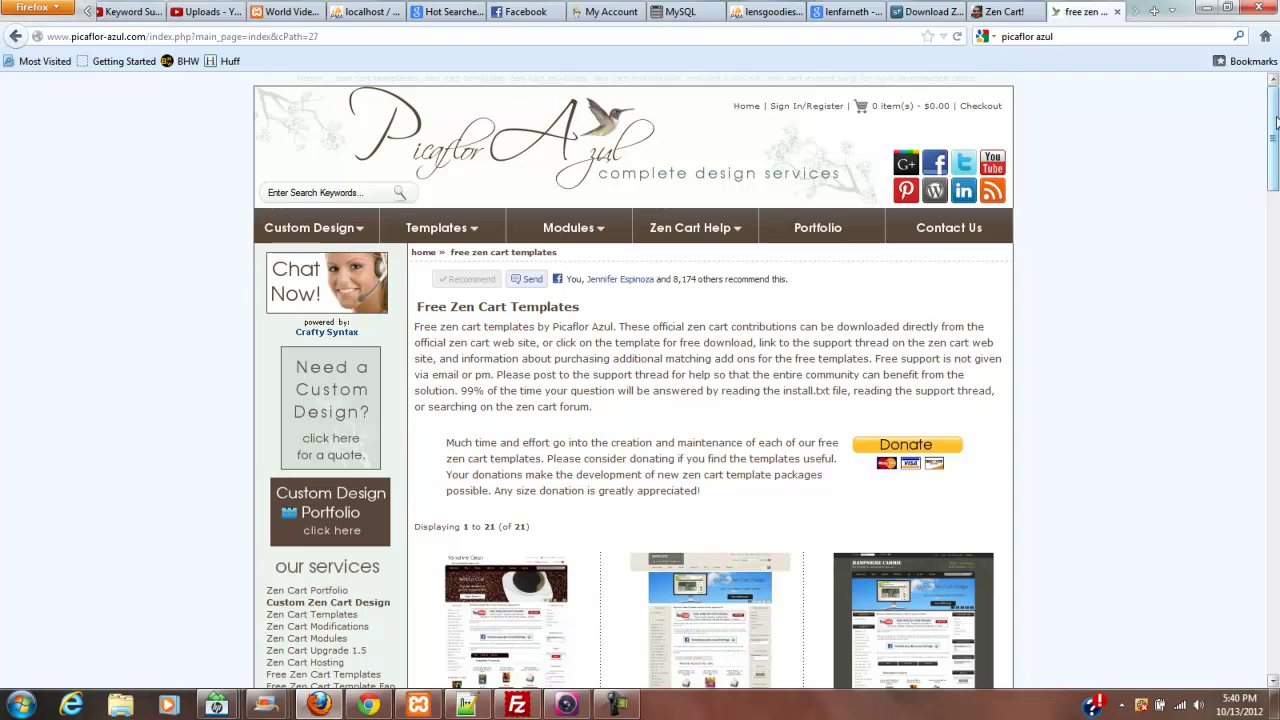
{"action": "mouse_move", "coordinate": [1273, 112]}
{"action": "left_mouse_down"}
{"action": "mouse_move", "coordinate": [1251, 508]}
{"action": "mouse_move", "coordinate": [1266, 491]}
{"action": "mouse_move", "coordinate": [1274, 325]}
{"action": "mouse_move", "coordinate": [1274, 160]}
{"action": "mouse_move", "coordinate": [1246, 466]}
{"action": "mouse_move", "coordinate": [1262, 100]}
{"action": "left_mouse_up"}
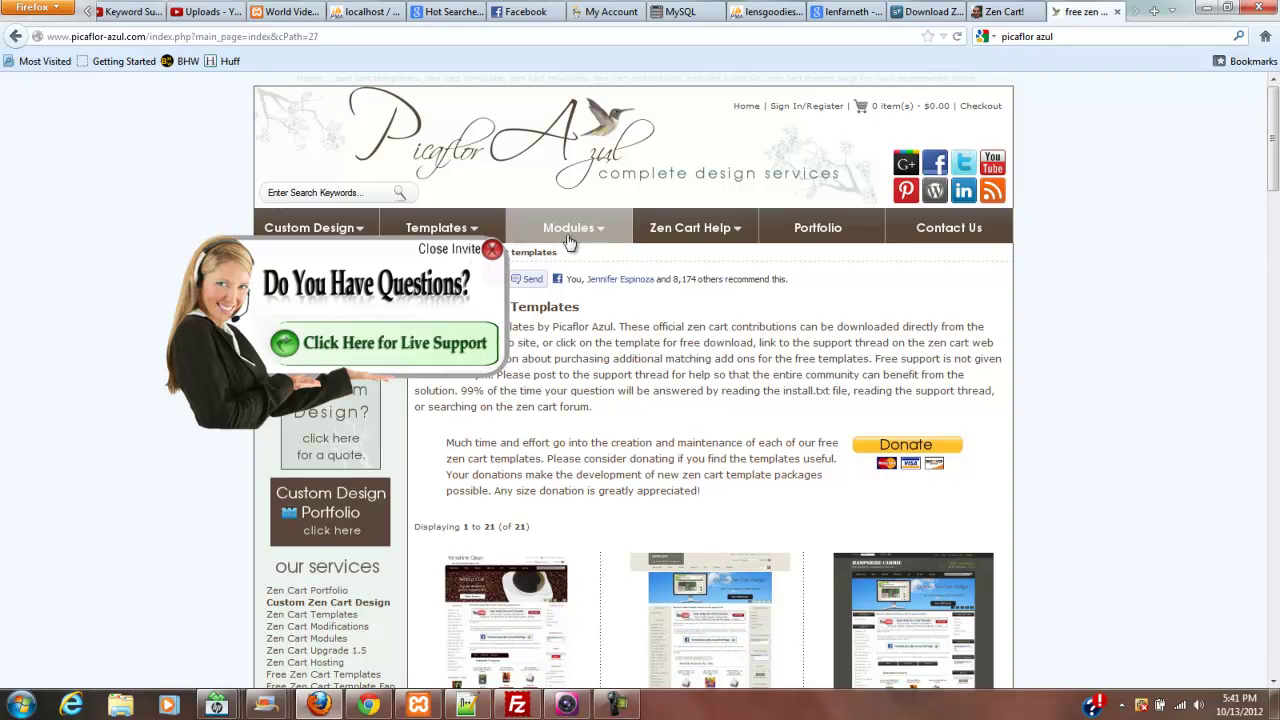
- Close the Picaflor Azul templates page to return to the lensgoodies storefront
{"action": "left_click", "coordinate": [1118, 14]}
{"action": "mouse_move", "coordinate": [868, 172]}
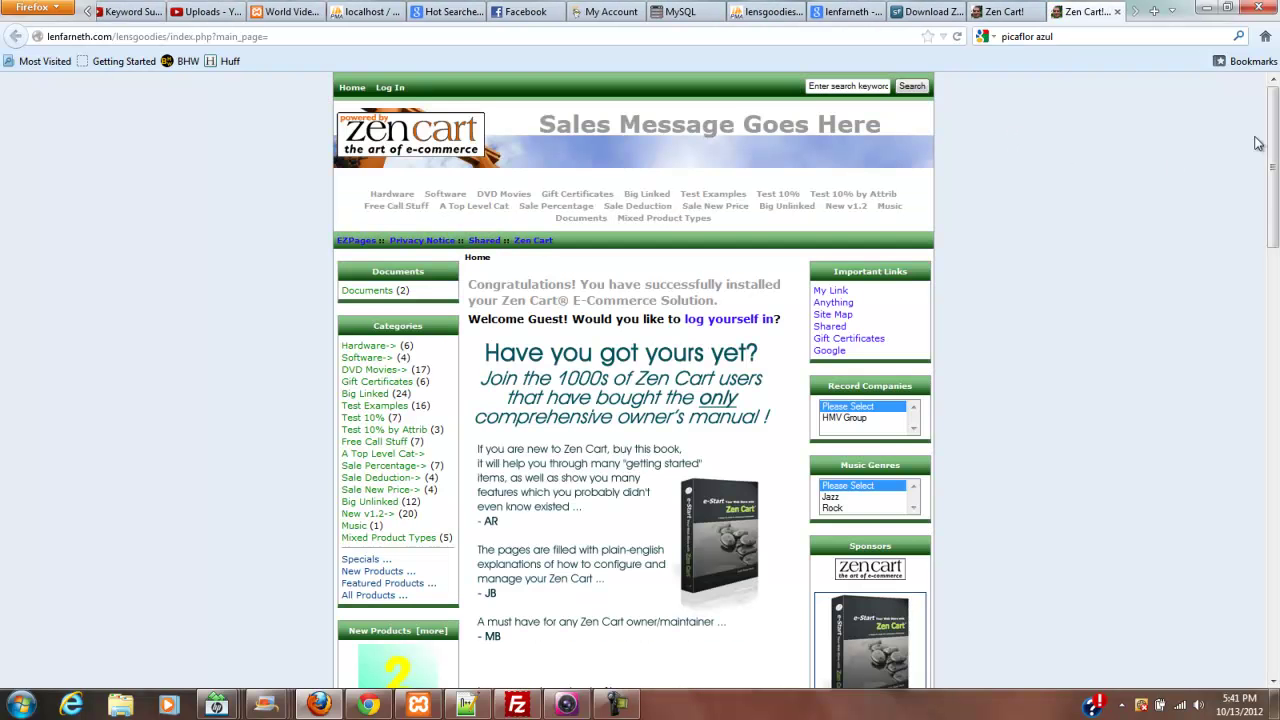
{"action": "mouse_move", "coordinate": [1262, 138]}
{"action": "left_mouse_down"}
{"action": "mouse_move", "coordinate": [1262, 307]}
{"action": "mouse_move", "coordinate": [1262, 120]}
{"action": "left_mouse_up"}
- Scroll through the storefront home page with its default template and congratulations message
{"action": "left_click", "coordinate": [617, 705]}
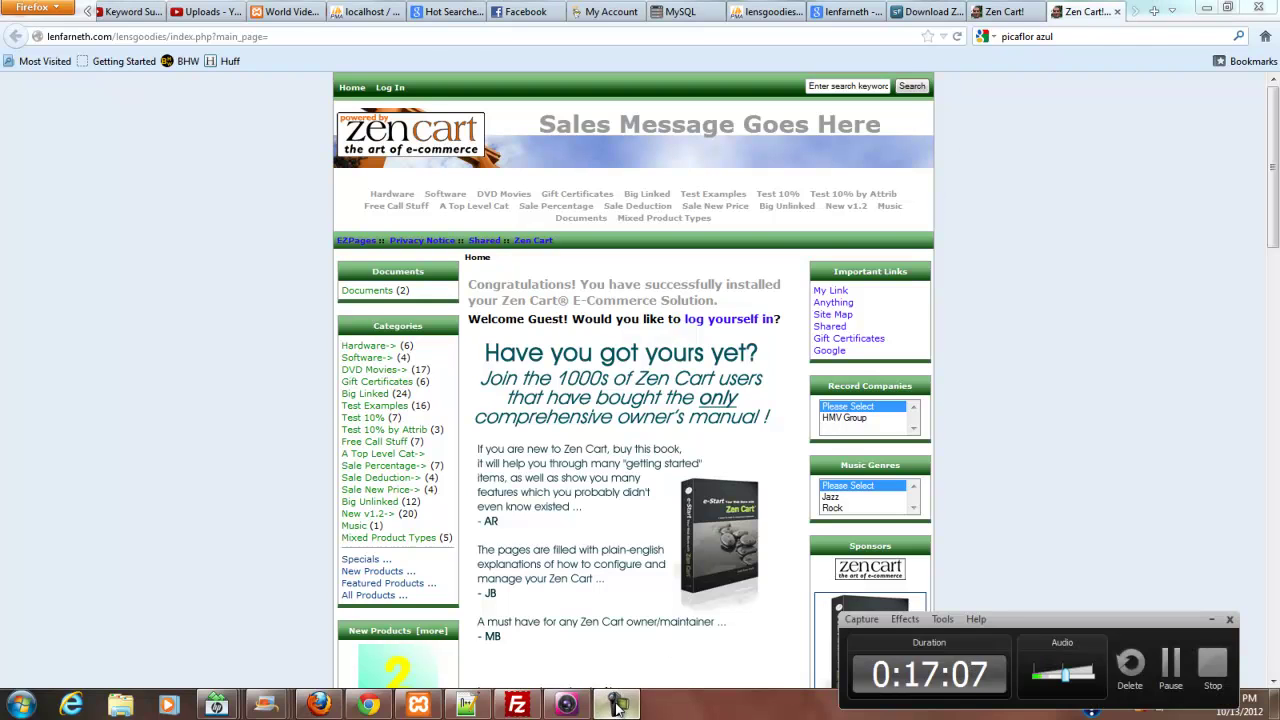
{"action": "left_click", "coordinate": [617, 705]}
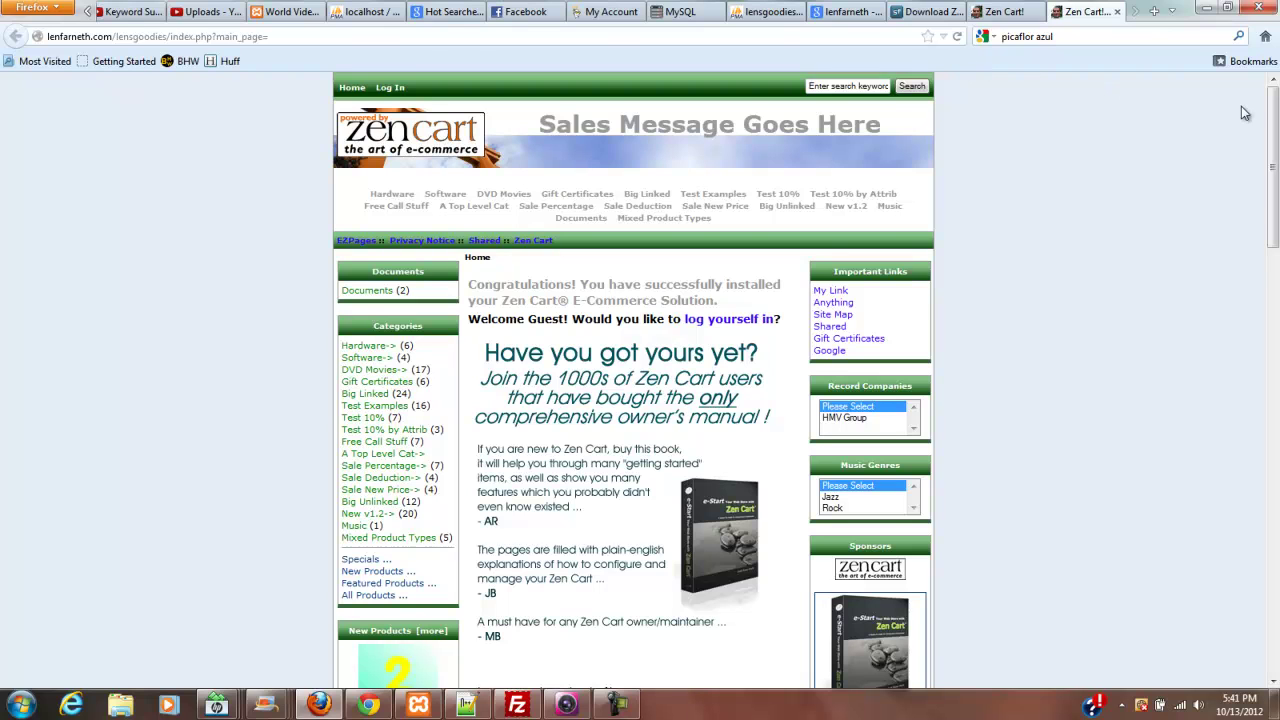
{"action": "mouse_move", "coordinate": [1275, 107]}
{"action": "left_mouse_down"}
{"action": "mouse_move", "coordinate": [1275, 188]}
{"action": "mouse_move", "coordinate": [1275, 98]}
{"action": "left_mouse_up"}
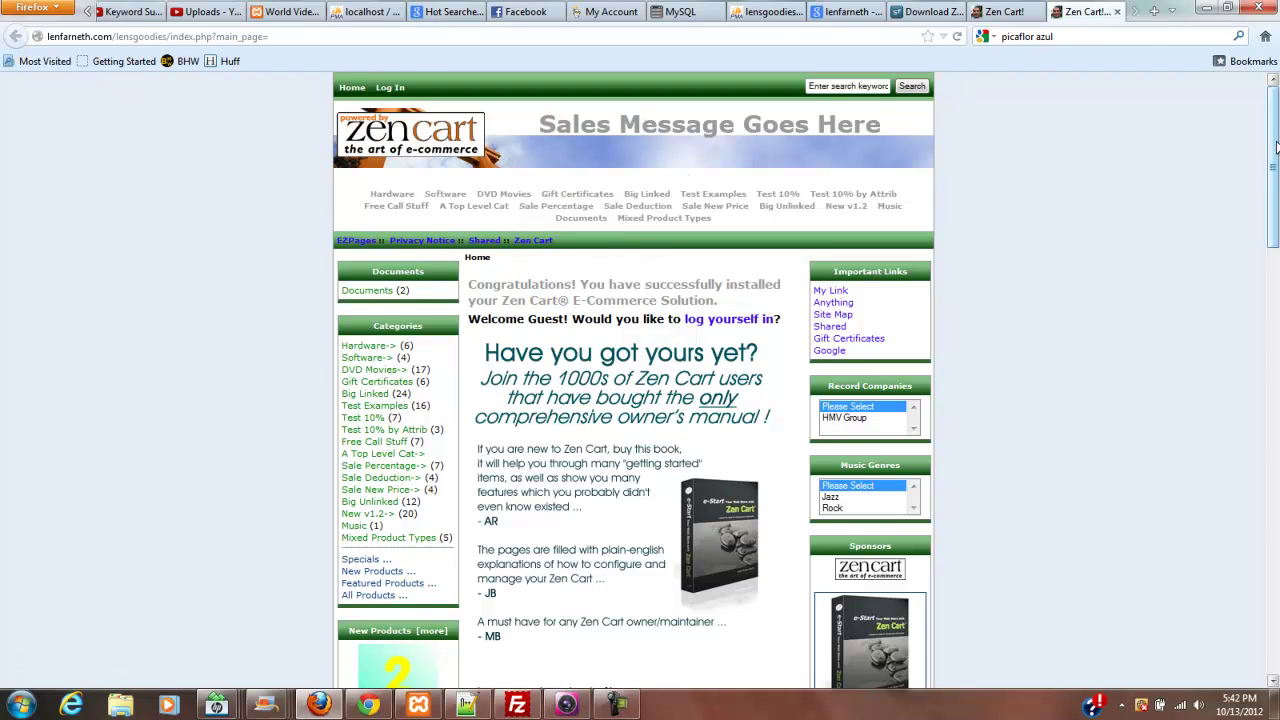
{"action": "left_click_drag", "start_coordinate": [1268, 150], "coordinate": [1240, 118]}
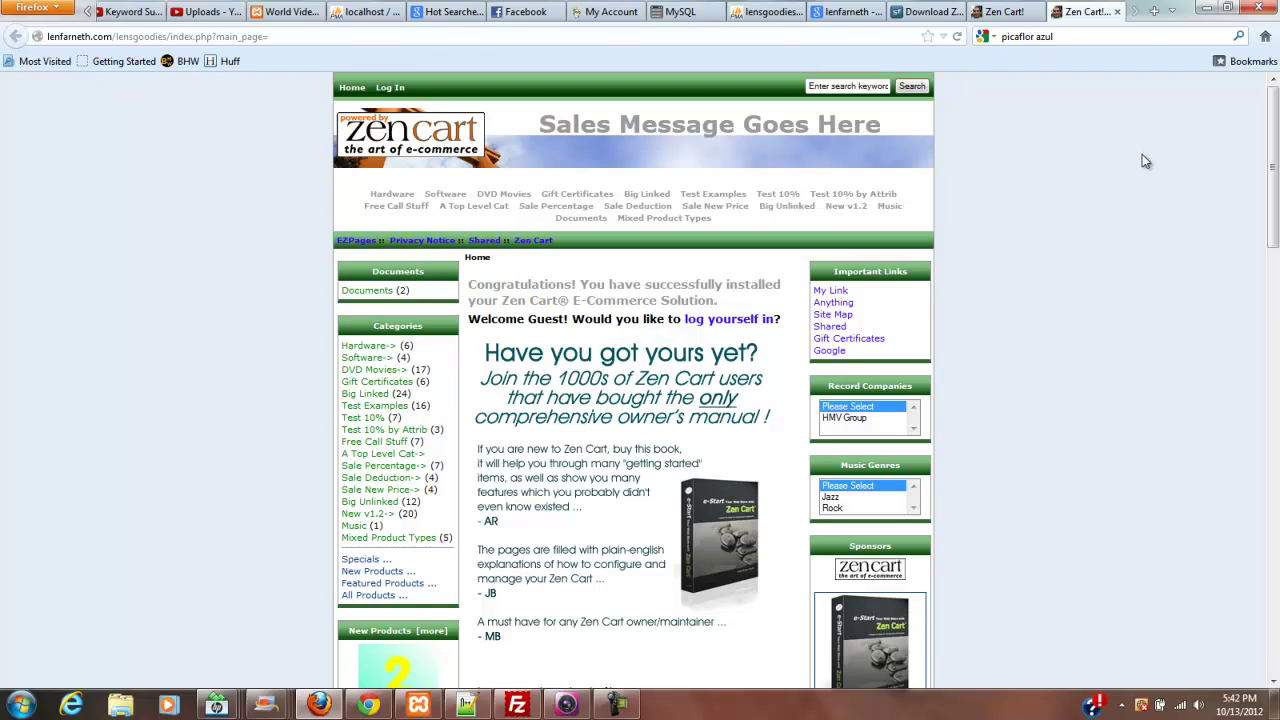
{"action": "scroll", "coordinate": [1273, 108], "scroll_direction": "down", "scroll_amount": 3}
{"action": "scroll", "coordinate": [1273, 108], "scroll_direction": "up", "scroll_amount": 3}
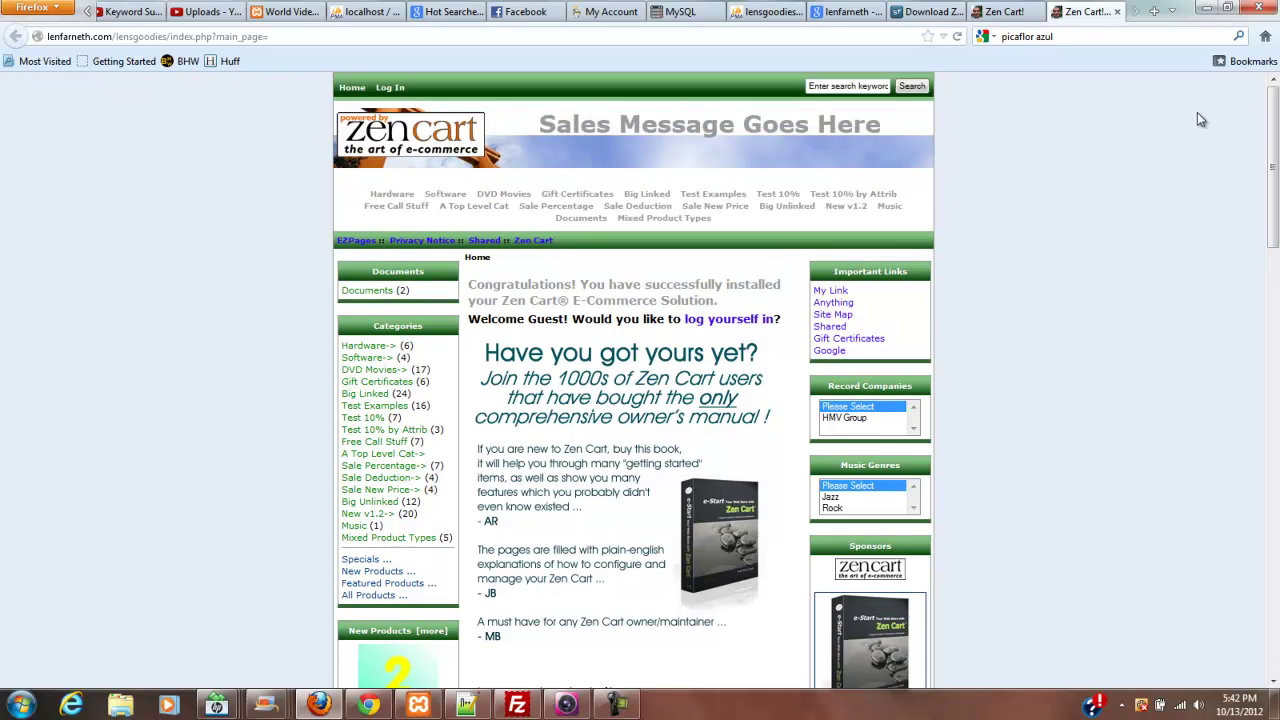